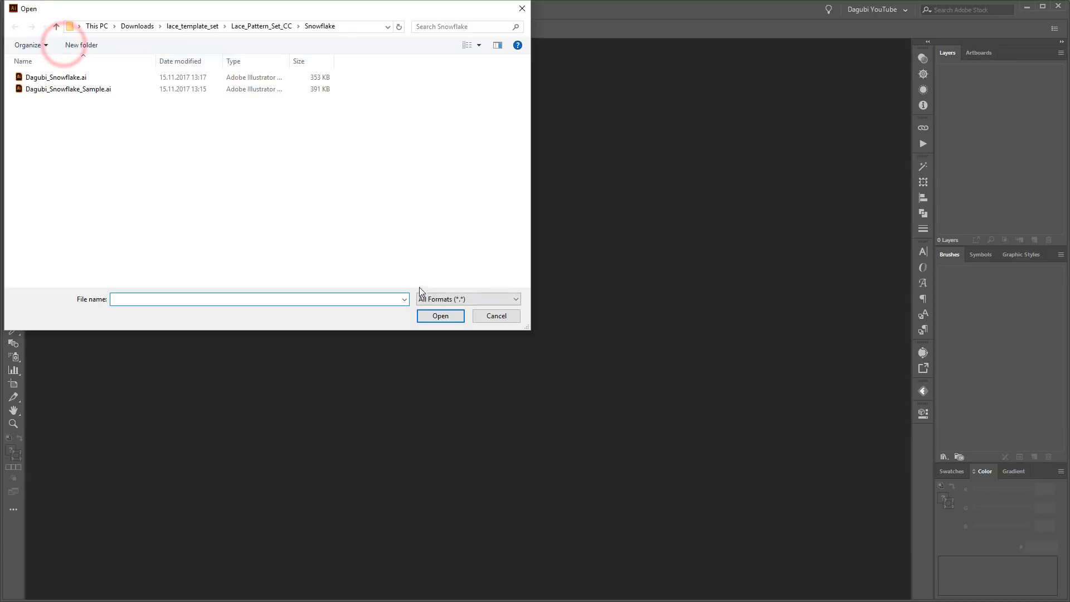
Open the file Dagubi_Snowflake.ai from the Snowflake folder of Lace_Pattern_Set_CC
left_click(197, 26)
double_click(40, 76)
double_click(35, 101)
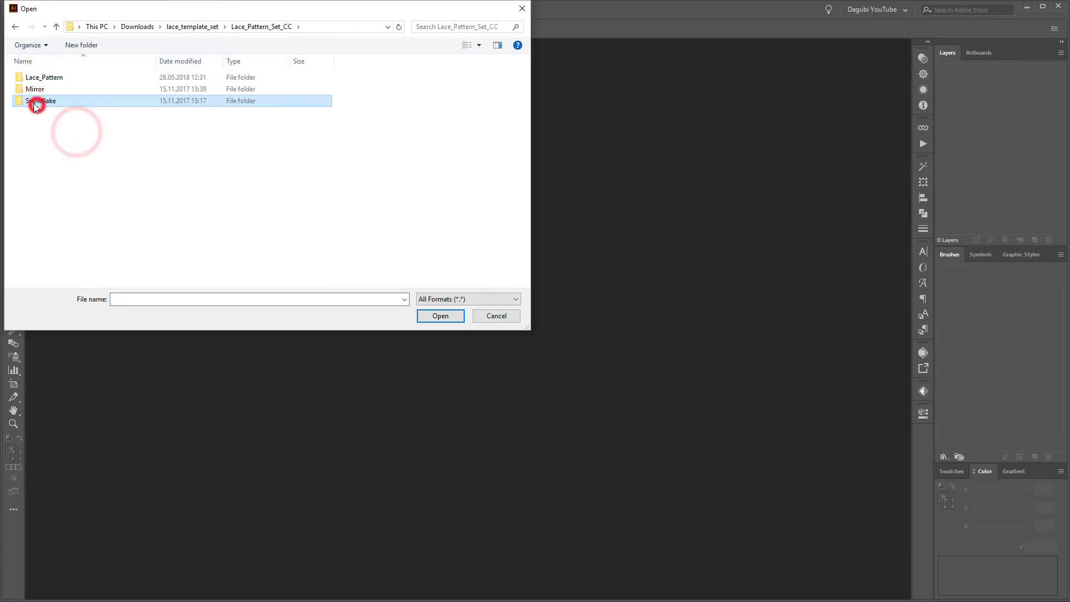
left_click(51, 78)
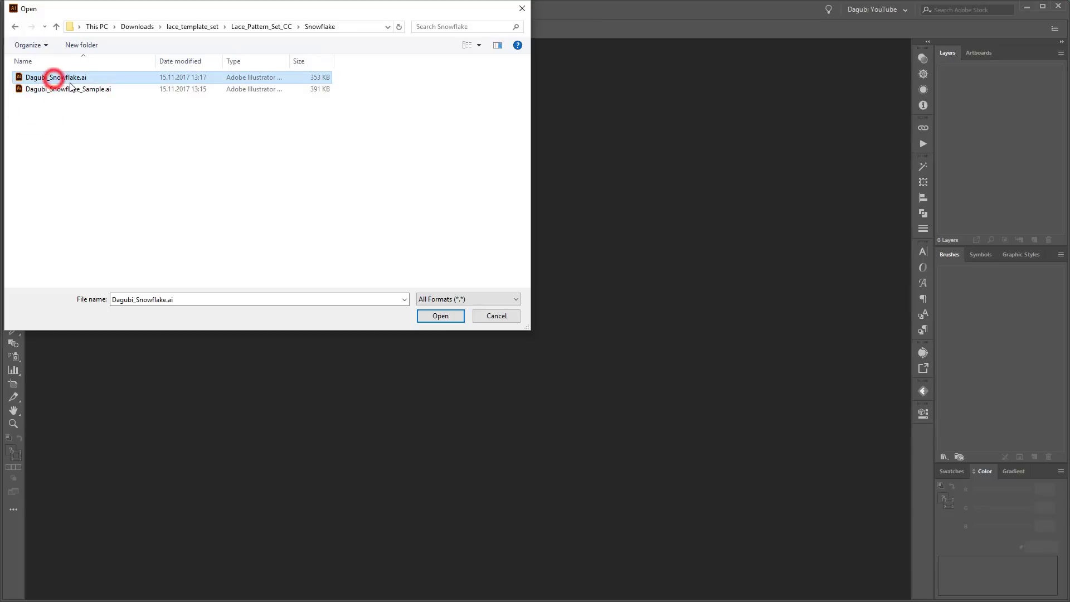
left_click(441, 316)
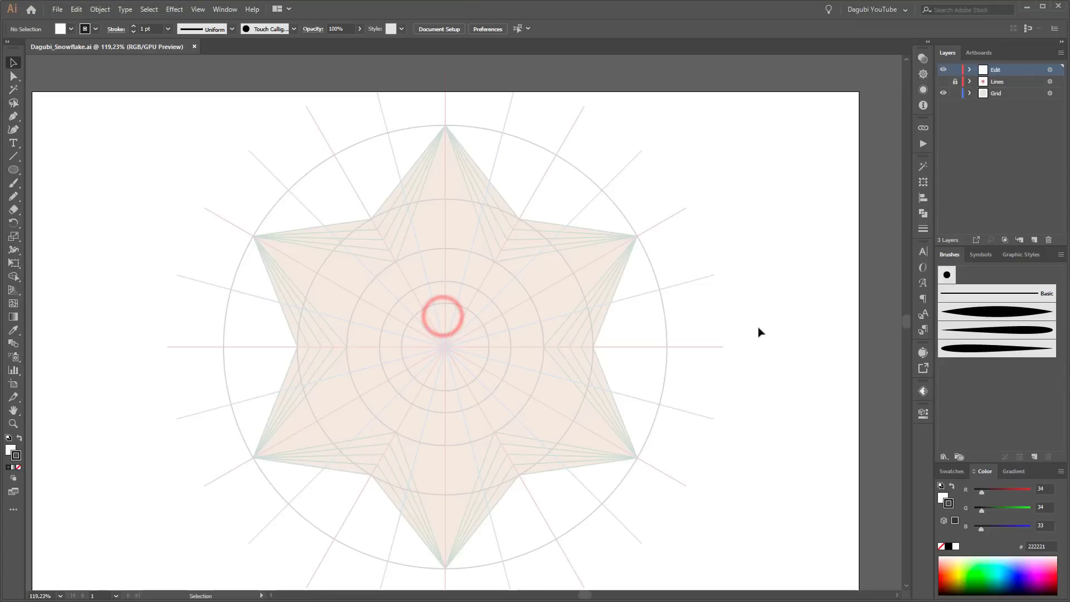
With black fill and no stroke, pencil a closed, notched half-arm shape from just below the star's upper tip through the grid's center
key("ctrl+0")
mouse_move(473, 164)
left_mouse_down()
mouse_move(577, 244)
mouse_move(574, 286)
left_mouse_up()
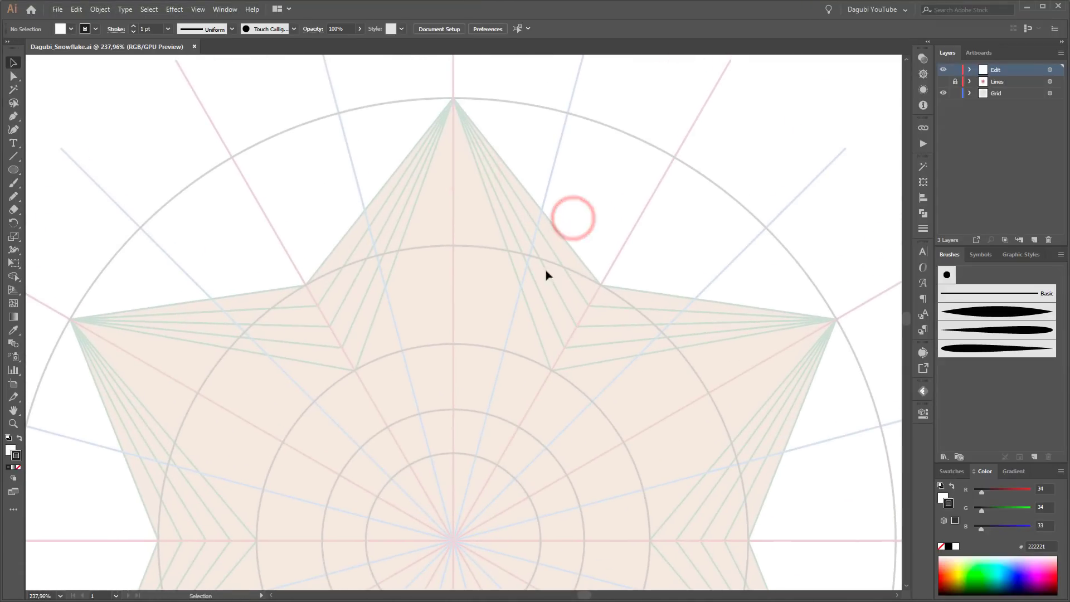
left_click(13, 194)
left_click(50, 212)
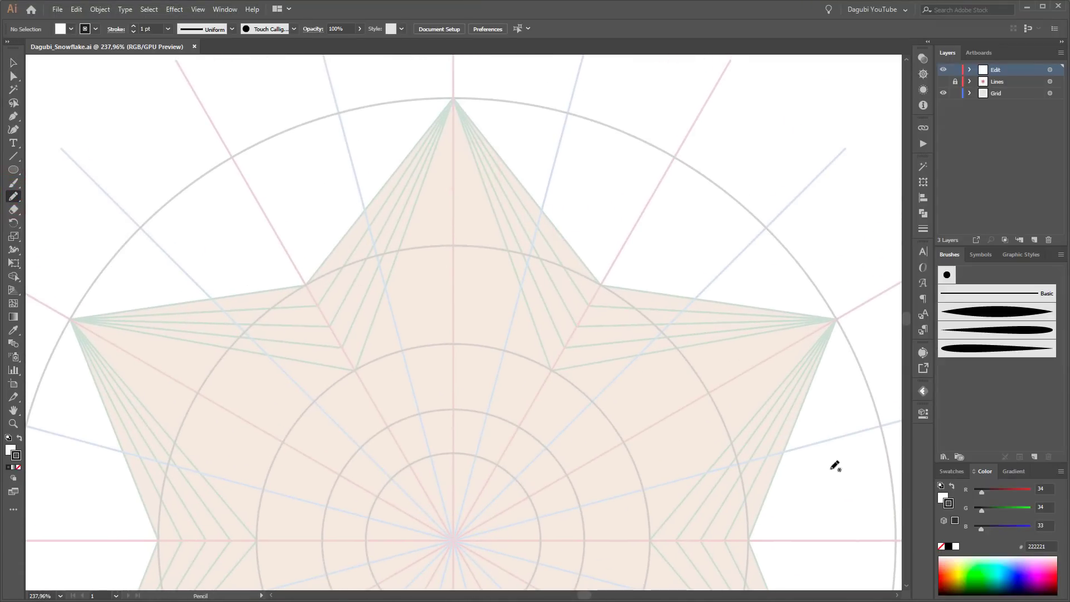
left_click(942, 546)
left_click(942, 497)
left_click(949, 547)
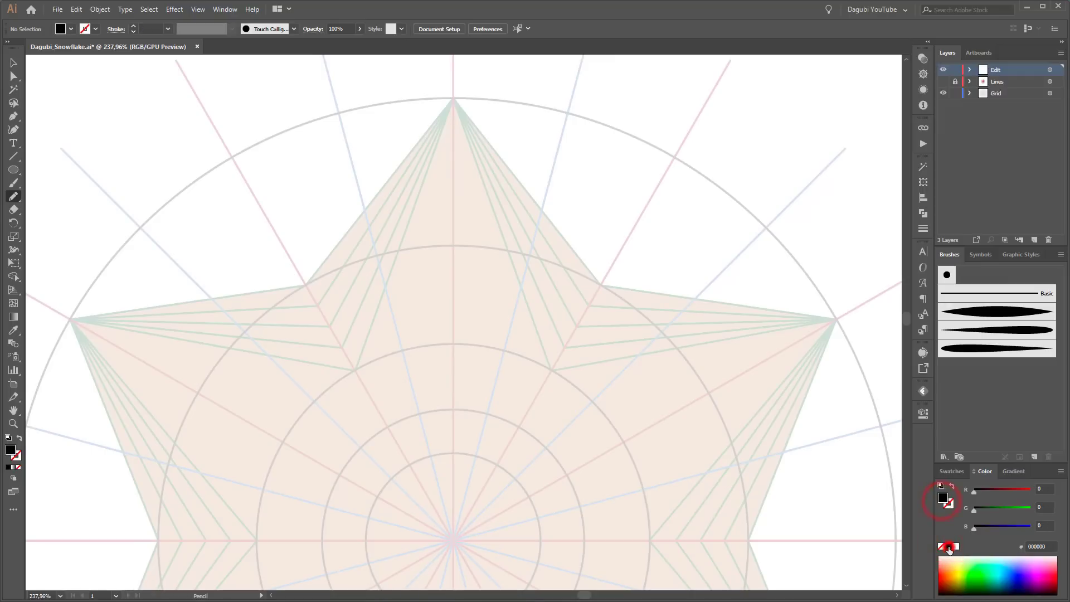
left_click_drag(453, 131, 485, 190)
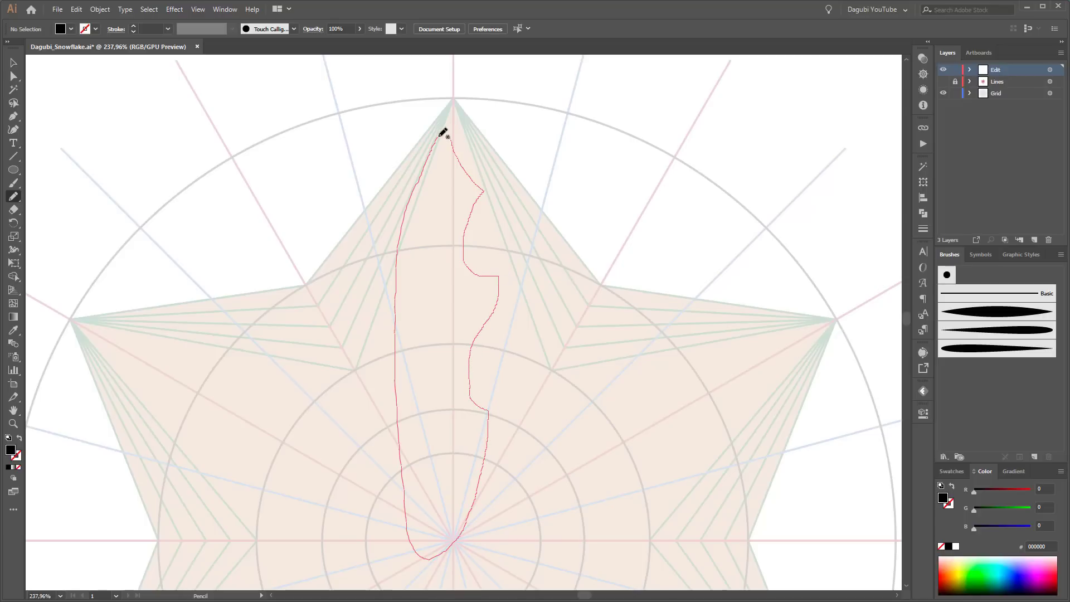
left_click_drag(449, 133, 449, 133)
key("space")
mouse_move(569, 370)
left_mouse_down()
mouse_move(571, 290)
mouse_move(592, 296)
mouse_move(544, 316)
mouse_move(542, 328)
left_mouse_up()
left_click(567, 156, "ctrl")
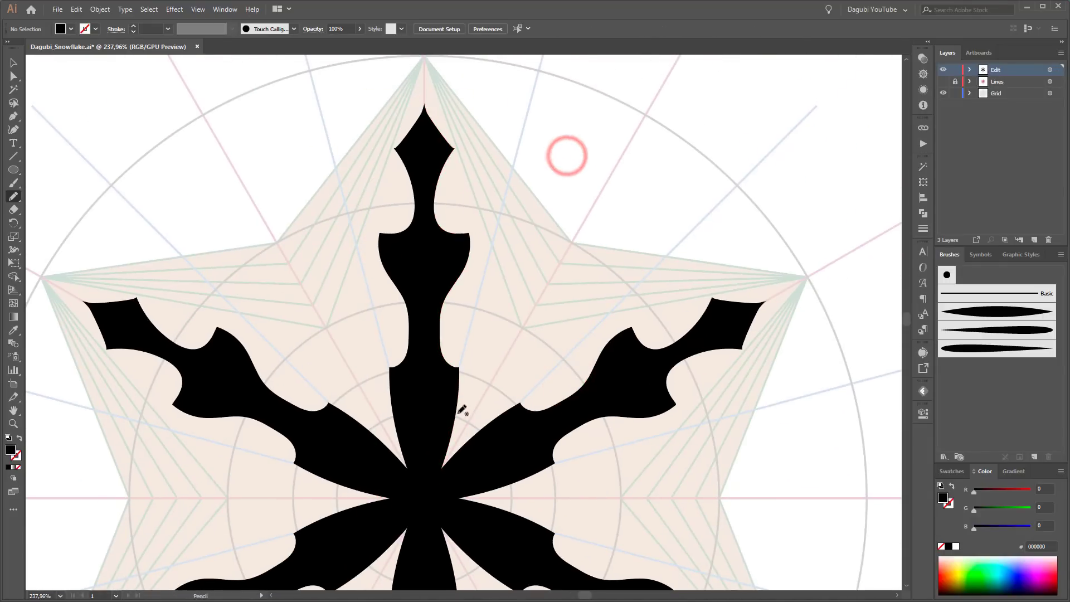
Pencil a smaller closed barbed leaf shape, about 25 by 43 mm, between the vertical arm and its right-hand neighbor, overlapping the center
mouse_move(447, 419)
left_mouse_down()
mouse_move(486, 383)
mouse_move(490, 338)
left_mouse_up()
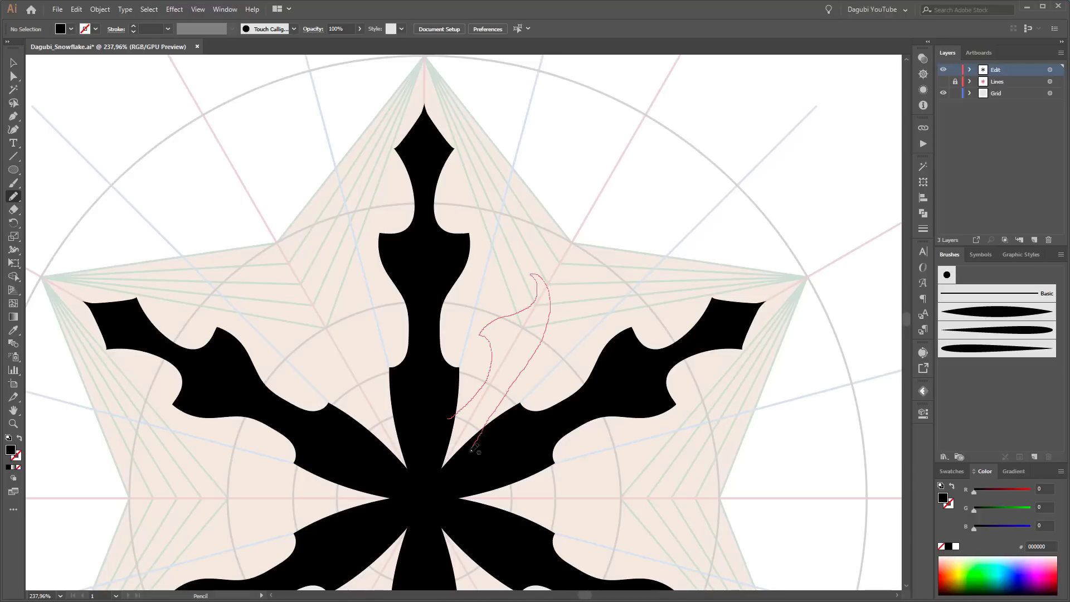
left_click_drag(453, 416, 450, 420)
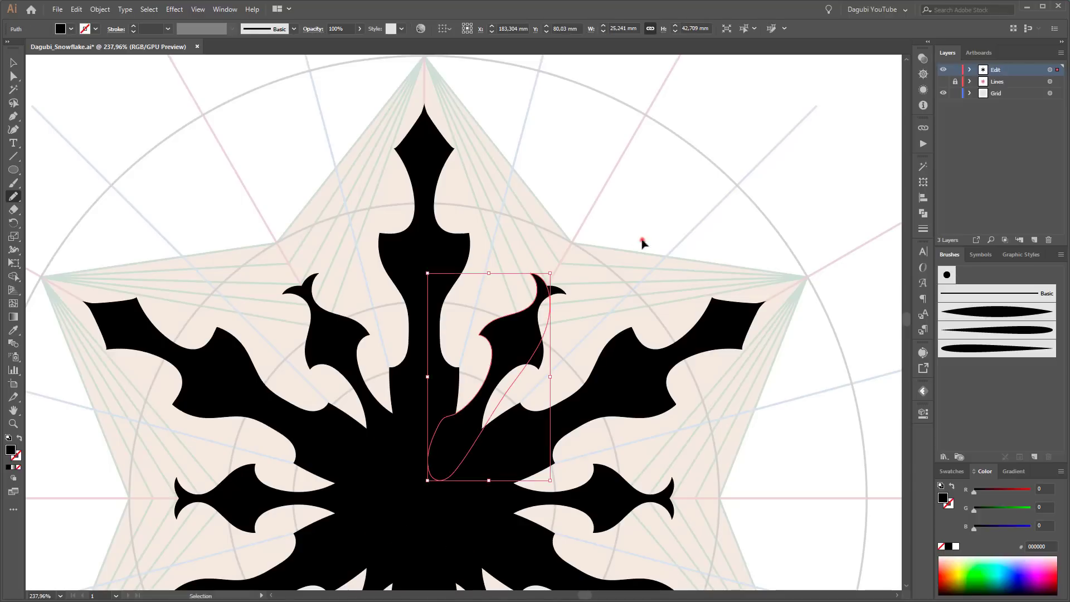
left_click(642, 242, "ctrl")
Paint a teardrop with the tapered art brush from the small barbed arm's tip outward to the star's inner corner
scroll(628, 267, "down", 3)
scroll(679, 263, "up", 2)
mouse_move(524, 214)
left_mouse_down()
mouse_move(515, 265)
mouse_move(560, 235)
left_mouse_up()
scroll(509, 250, "up", 1)
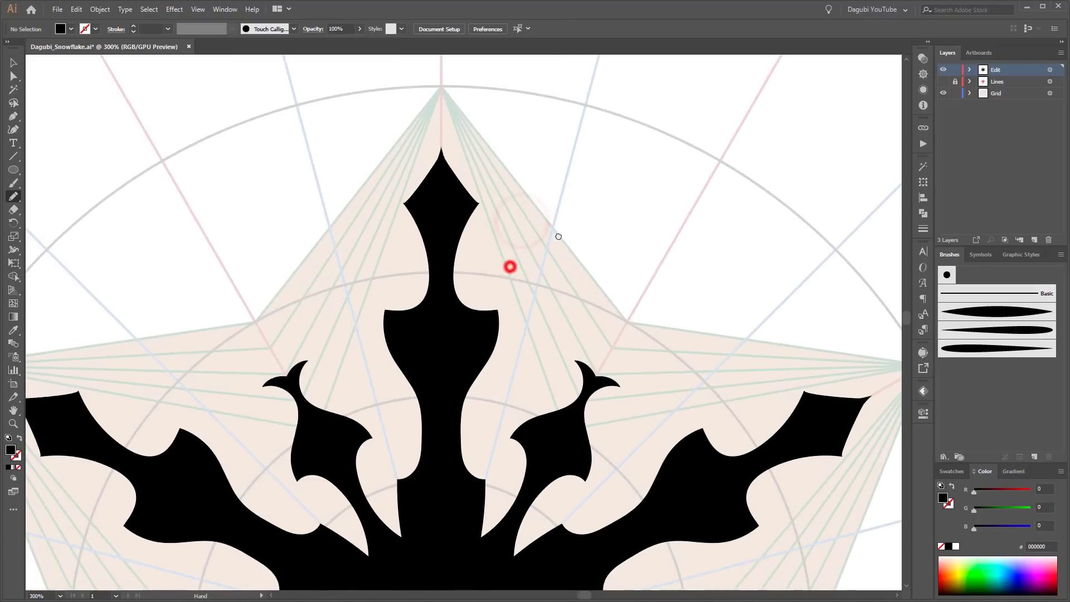
left_click(1021, 332)
left_click(13, 185)
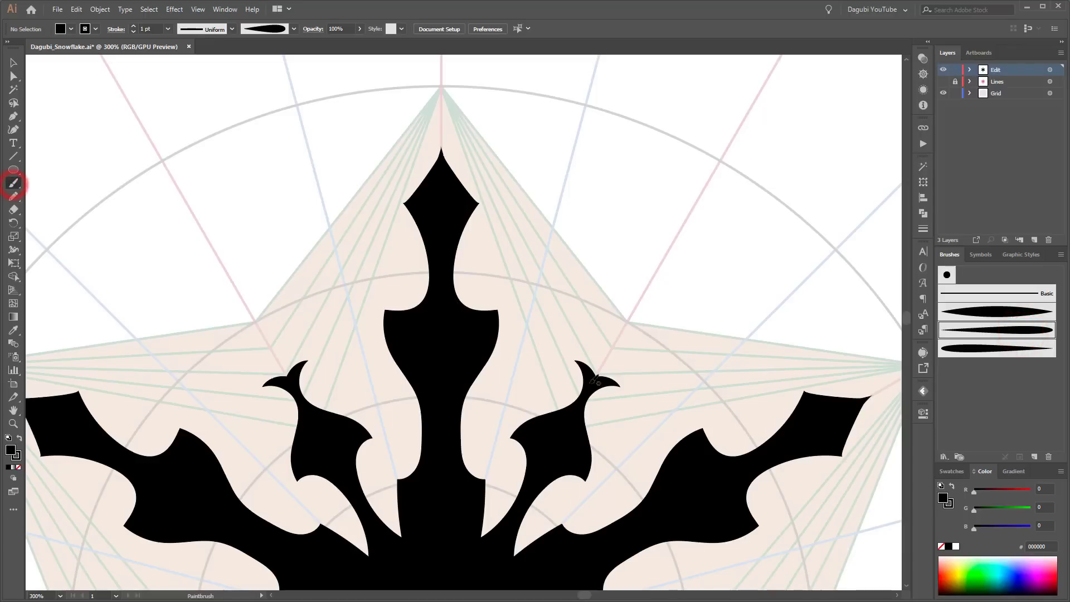
left_click_drag(592, 384, 635, 320)
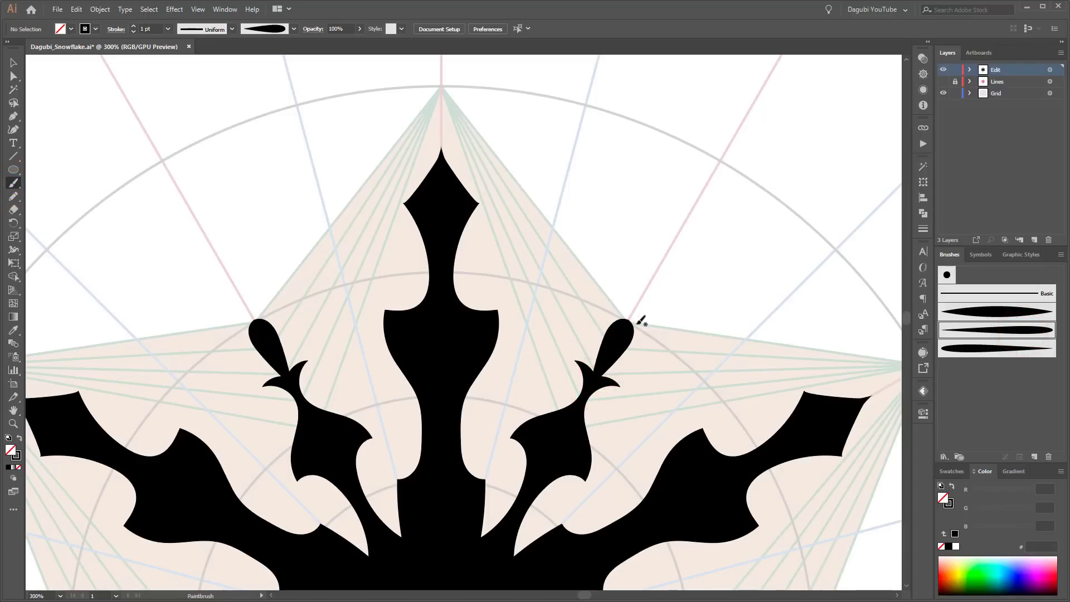
Paint a curved leaf stroke about 9 by 10 mm curling outward from the vertical arm's tip and set its stroke weight to 0.75 pt
mouse_move(440, 88)
left_mouse_down()
mouse_move(444, 182)
mouse_move(435, 189)
left_mouse_up()
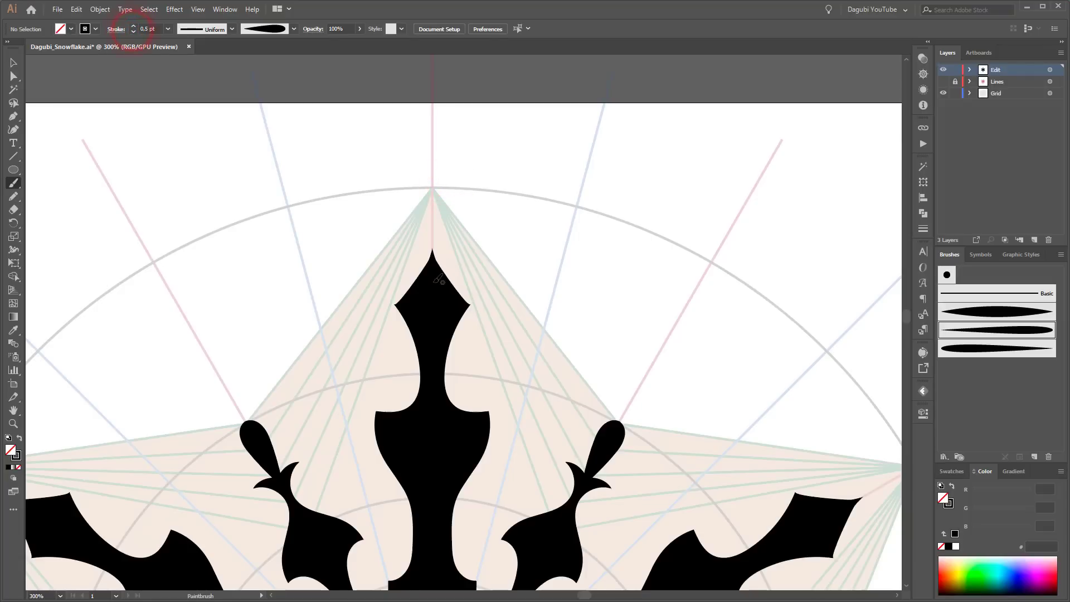
mouse_move(434, 284)
left_mouse_down()
mouse_move(435, 245)
mouse_move(467, 223)
mouse_move(490, 242)
left_mouse_up()
left_click(133, 26)
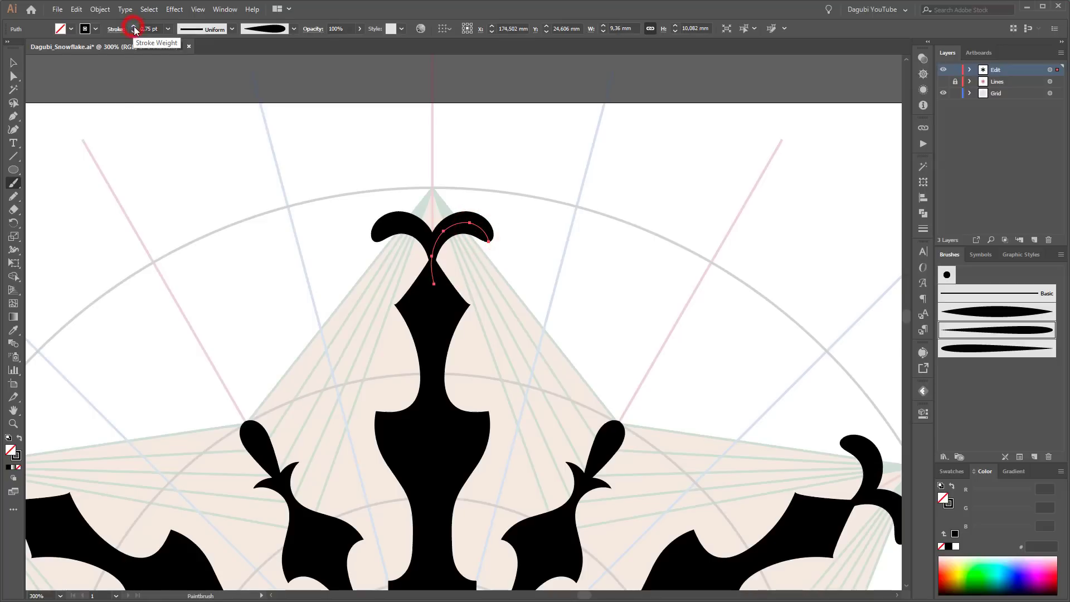
left_click(191, 222)
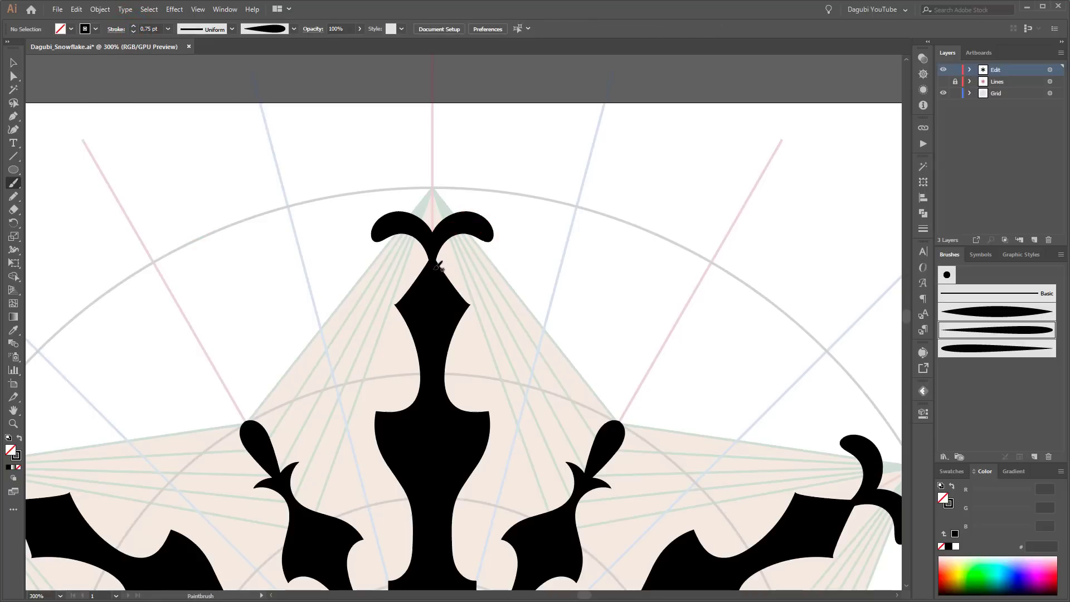
Add an upright teardrop at the vertical arm's tip and move the curved leaf stroke slightly lower to form a three-lobed end
mouse_move(442, 207)
left_mouse_down()
mouse_move(441, 184)
mouse_move(471, 262)
left_mouse_up()
left_click(535, 272, "ctrl")
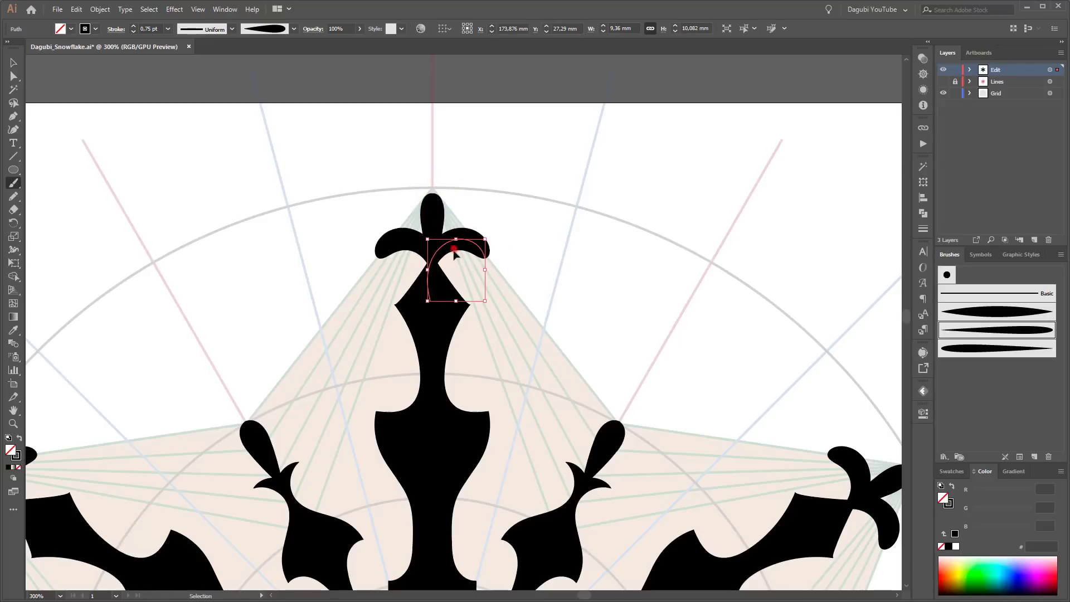
left_click(609, 286, "ctrl")
Paint a spiral curl with the tapered brush outward from the lower part of the vertical arm, below its wide shoulder
scroll(582, 318, "down", 4)
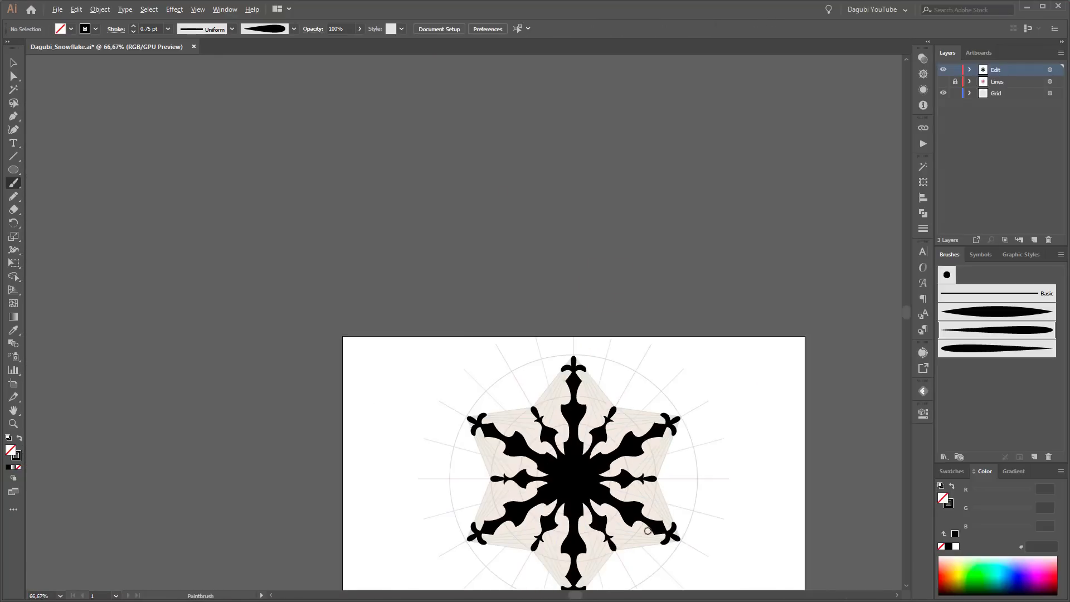
scroll(641, 490, "up", 2)
scroll(530, 339, "up", 2)
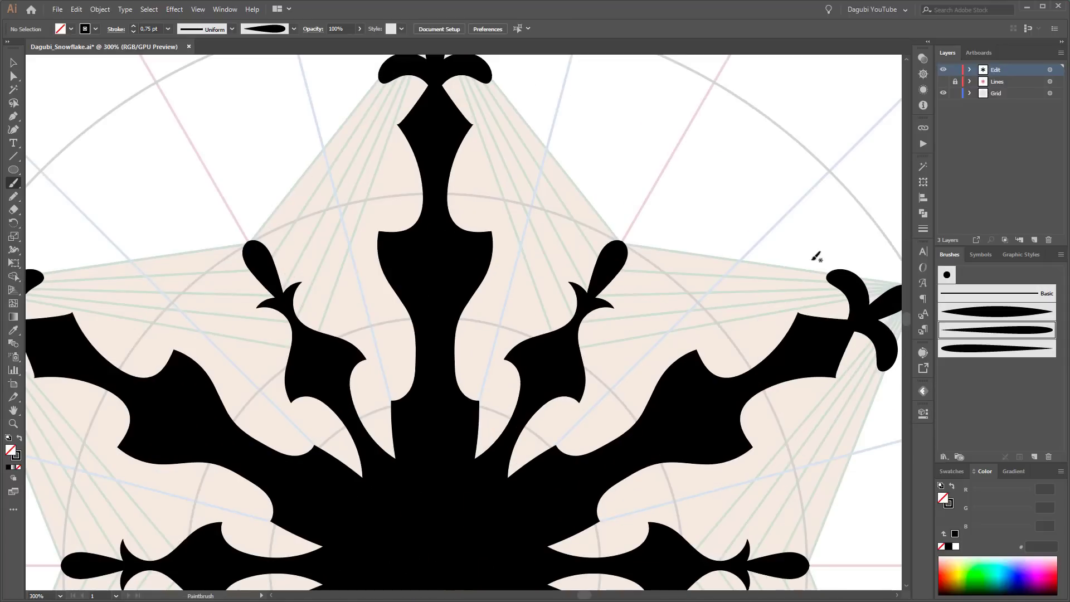
mouse_move(451, 350)
left_mouse_down()
mouse_move(482, 286)
mouse_move(509, 273)
left_mouse_up()
left_click_drag(525, 317, 523, 312)
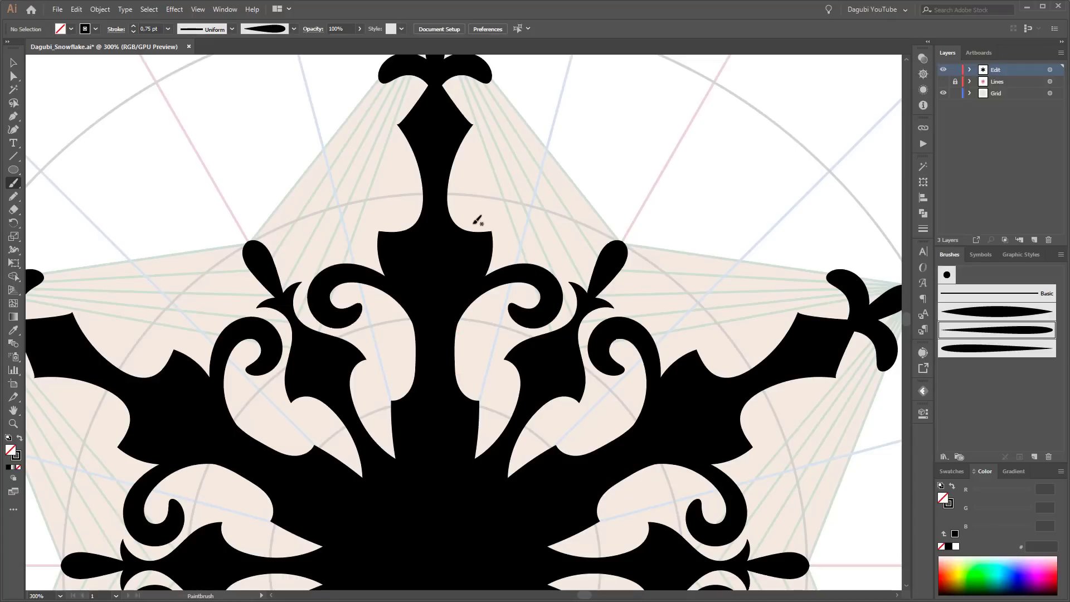
Paint a second spiral curl, about 11.6 by 14.5 mm, above the vertical arm's shoulder and smooth its outer curve by restroking it
mouse_move(467, 230)
left_mouse_down()
mouse_move(448, 190)
mouse_move(457, 169)
mouse_move(483, 148)
mouse_move(510, 152)
mouse_move(517, 179)
mouse_move(477, 186)
left_mouse_up()
left_click(511, 195, "ctrl")
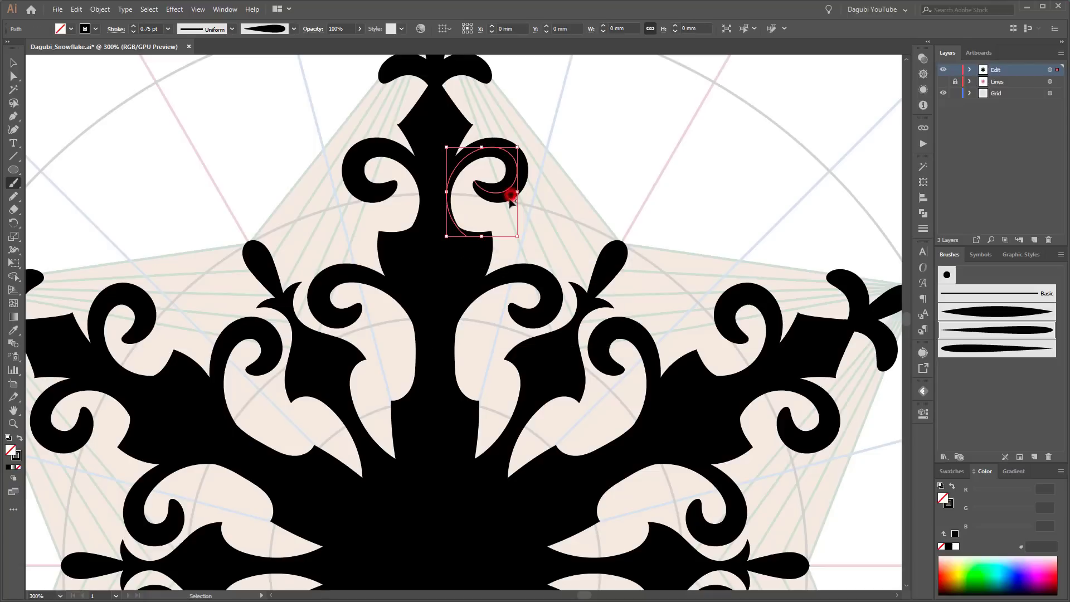
left_click_drag(495, 149, 510, 191)
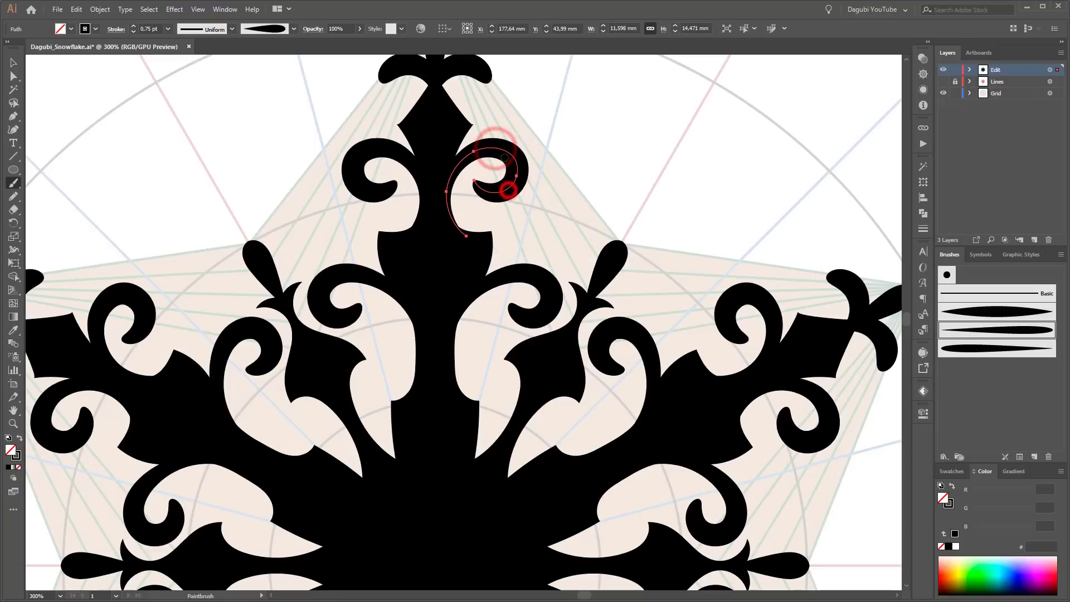
left_click_drag(492, 146, 514, 177)
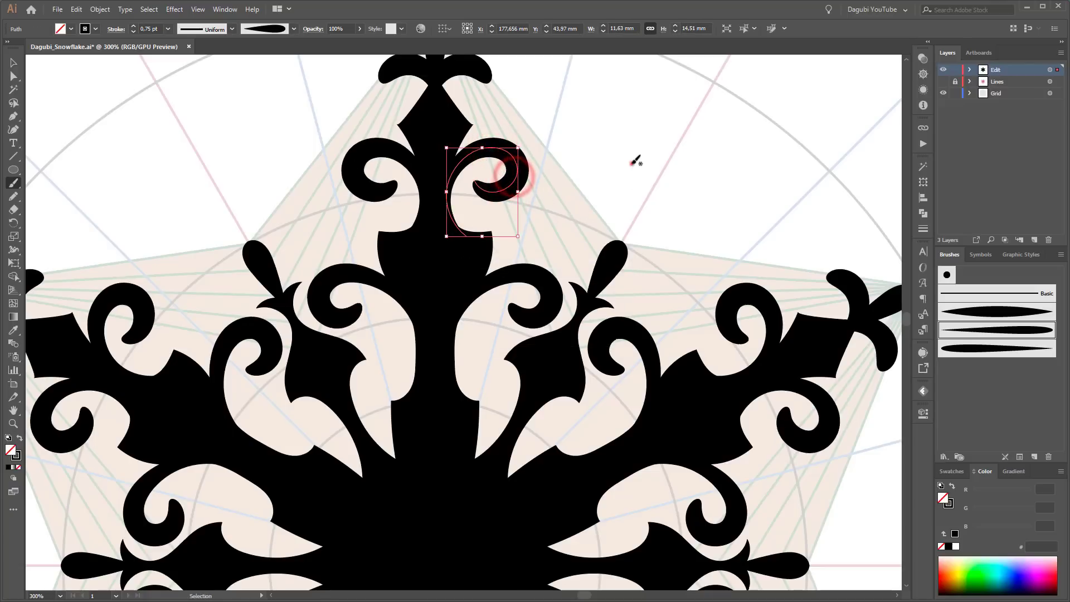
left_click(633, 164, "ctrl")
Draw a circle about 4.9 mm in diameter with the Ellipse tool in the empty area outside the star
scroll(585, 171, "down", 3)
scroll(606, 235, "up", 2)
scroll(607, 236, "up", 2)
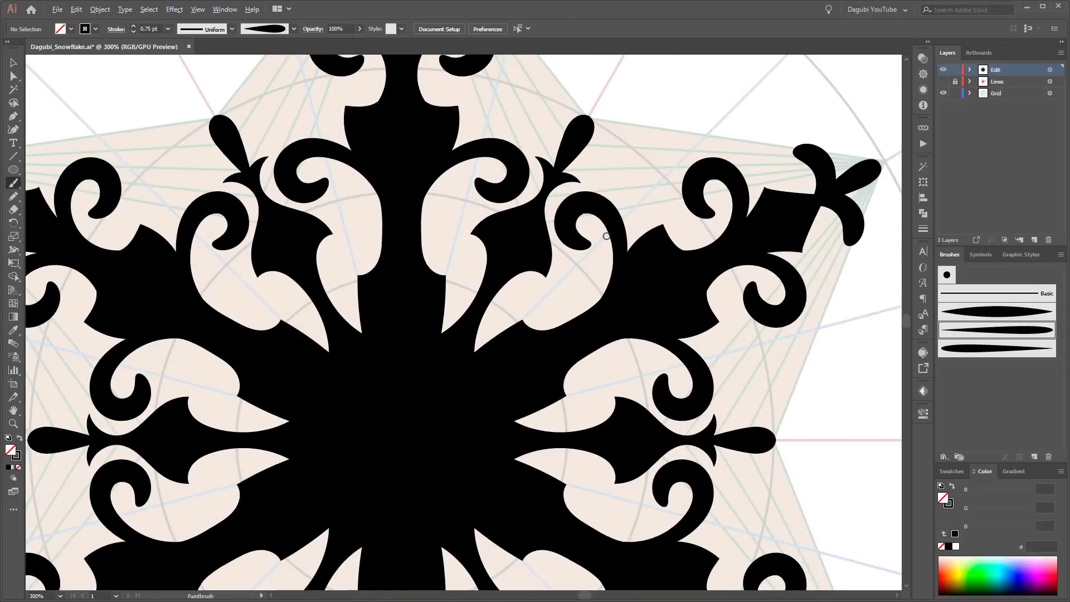
left_click_drag(668, 169, 554, 355)
left_click(13, 169)
left_click_drag(526, 215, 567, 255)
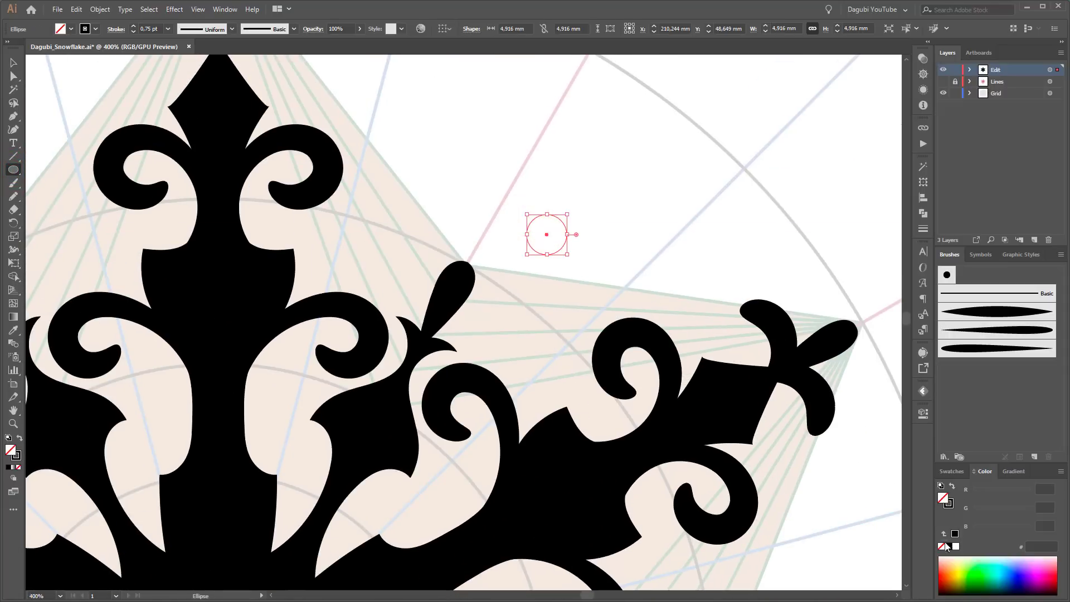
Move the circle closer to the vertical arm and give it a black fill with no stroke
left_click(12, 62)
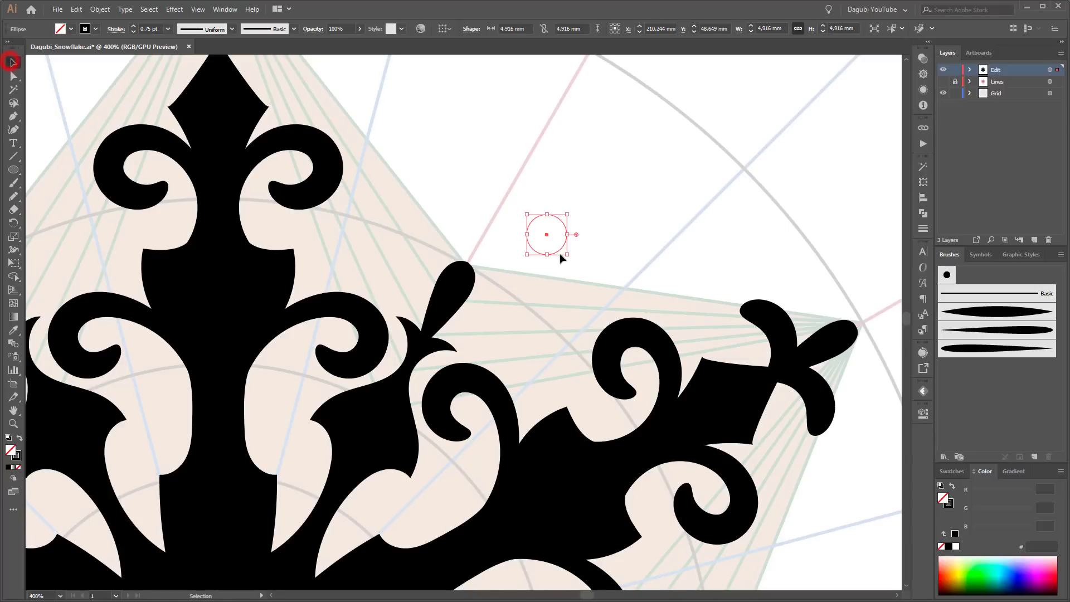
left_click_drag(559, 252, 442, 151)
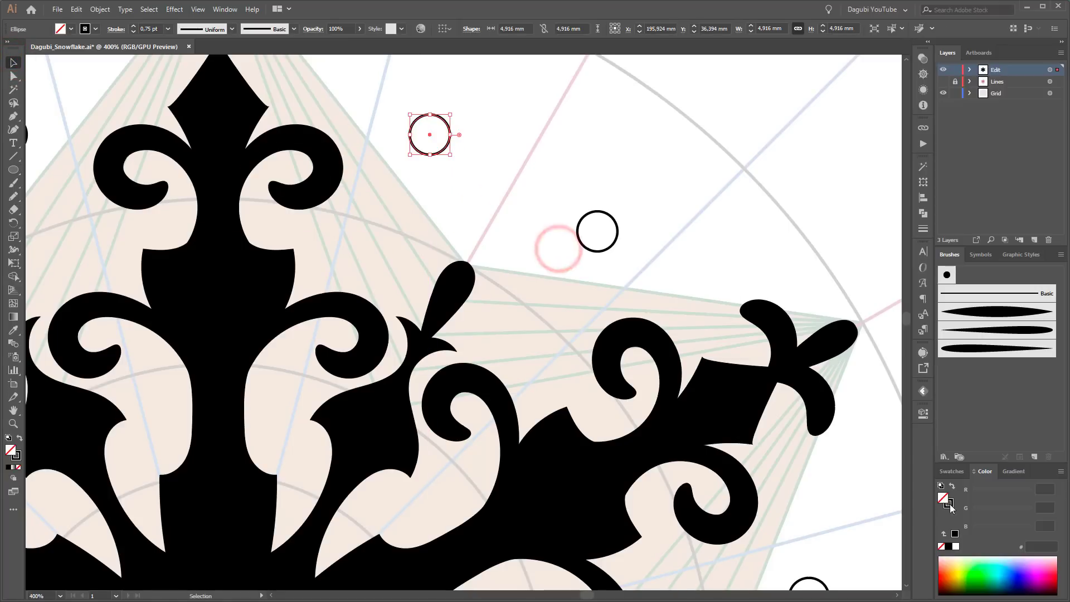
left_click(949, 546)
left_click(941, 548)
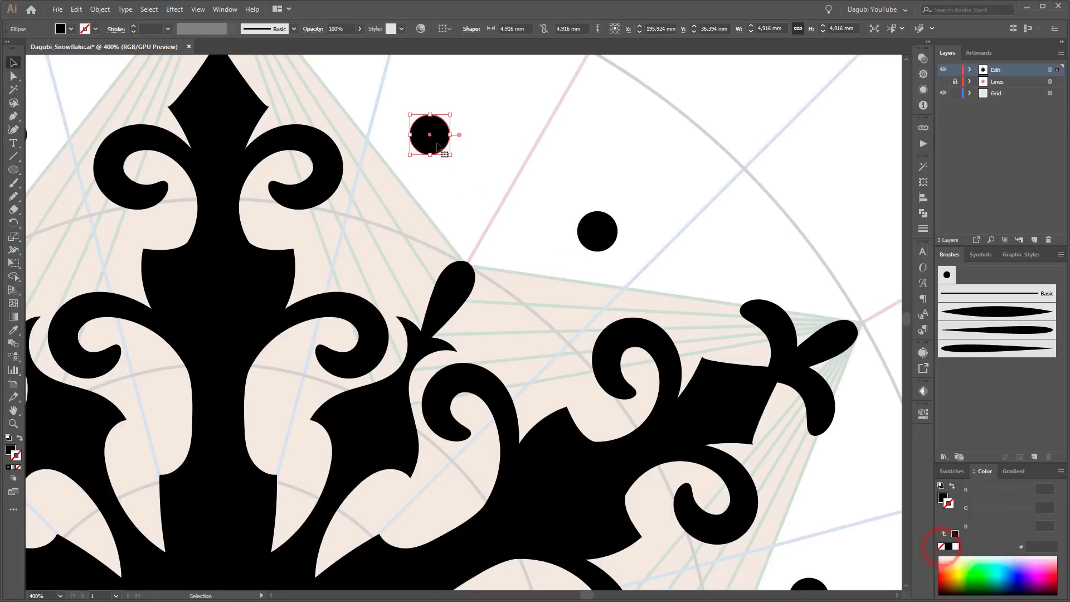
left_click_drag(437, 147, 447, 147)
Create a new Art Brush from the black circle with Scale Proportionately and the Tints colorization method
left_click(1035, 456)
left_click(714, 202)
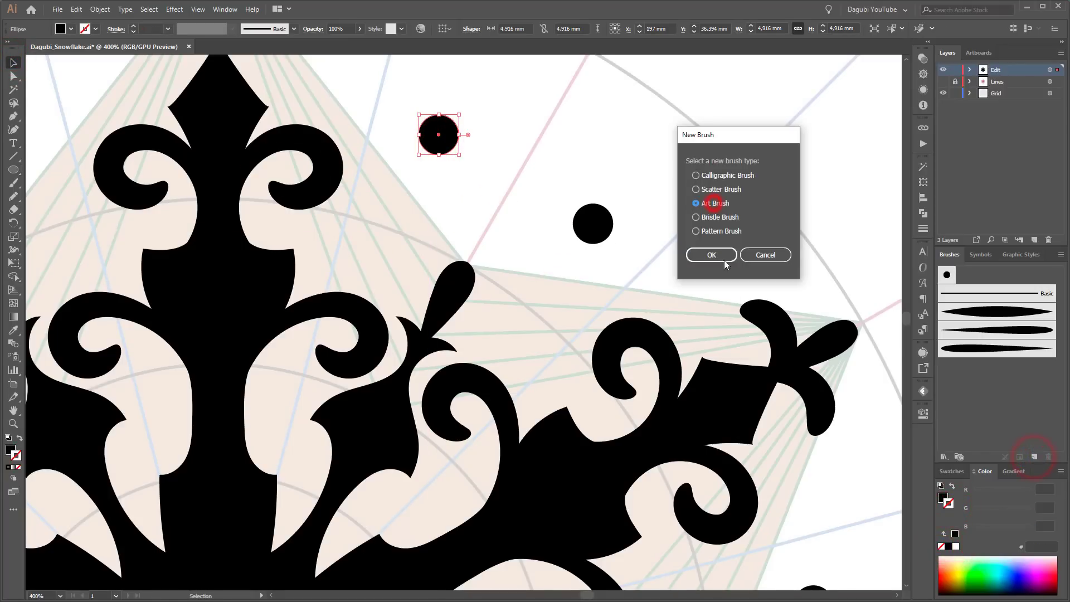
left_click(719, 256)
left_click(648, 213)
left_click(833, 344)
left_click(849, 368)
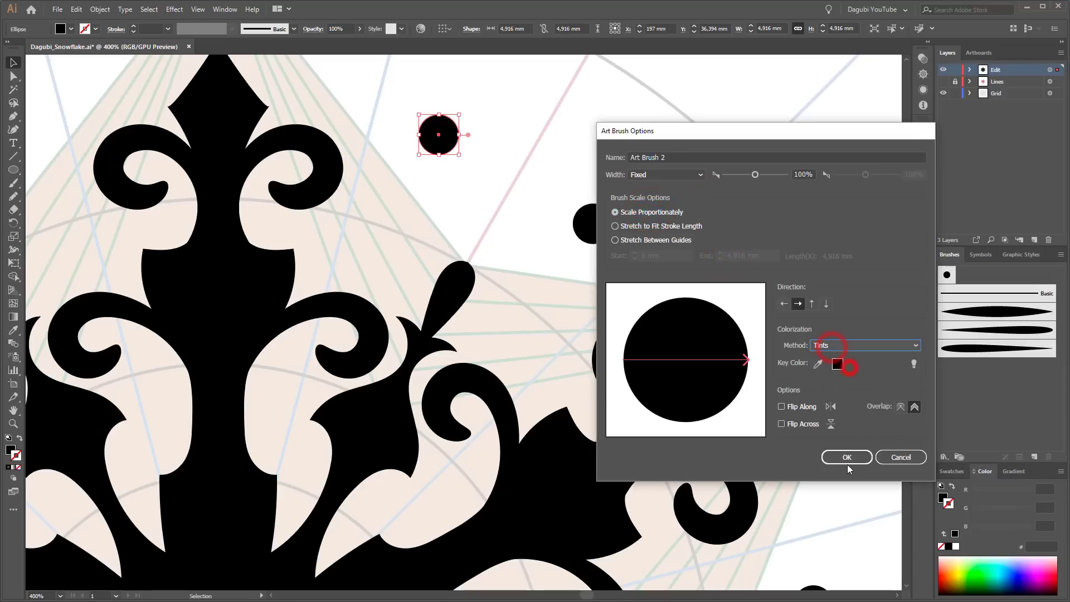
left_click(848, 463)
Cut the source circle from the artwork after nudging it
left_click_drag(451, 132, 441, 139)
left_click(76, 9)
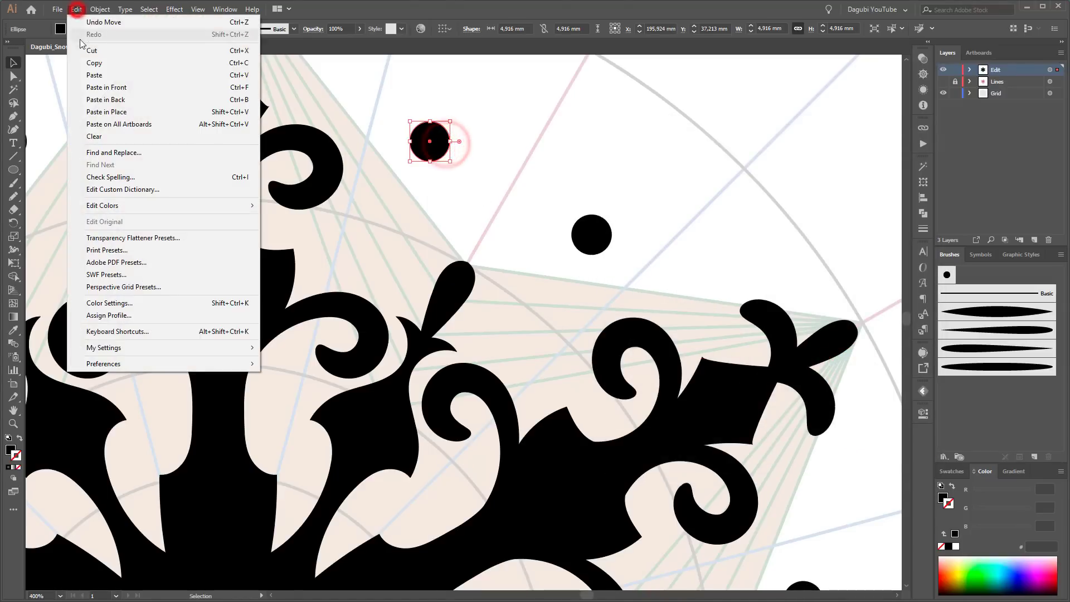
left_click(89, 49)
Paint a round dot with the new circle brush, using a 1 pt stroke, on the right shoulder of the vertical arm
left_click(14, 181)
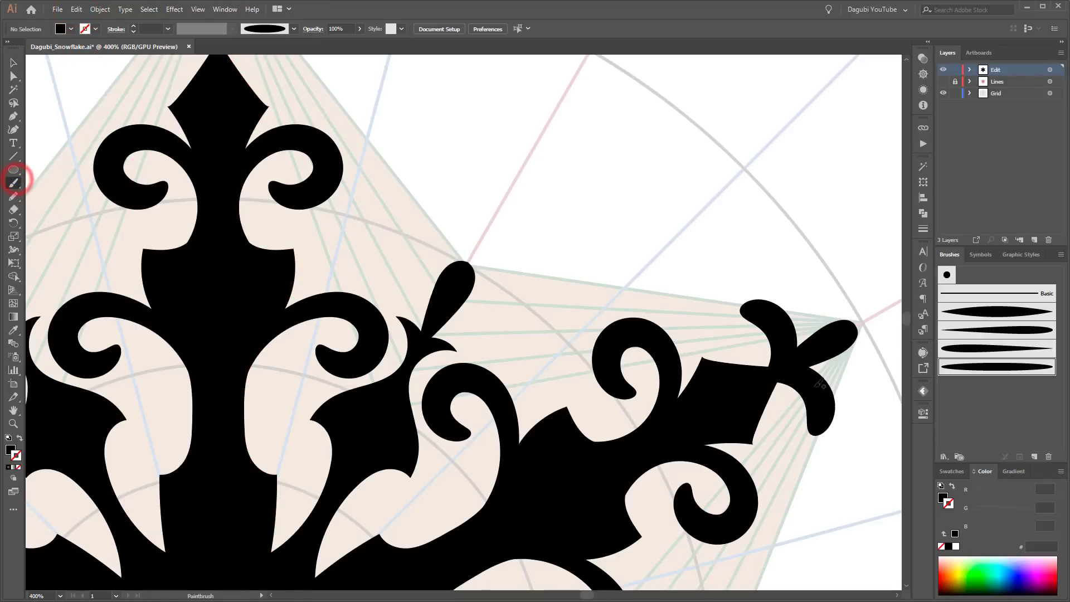
left_click(1015, 371)
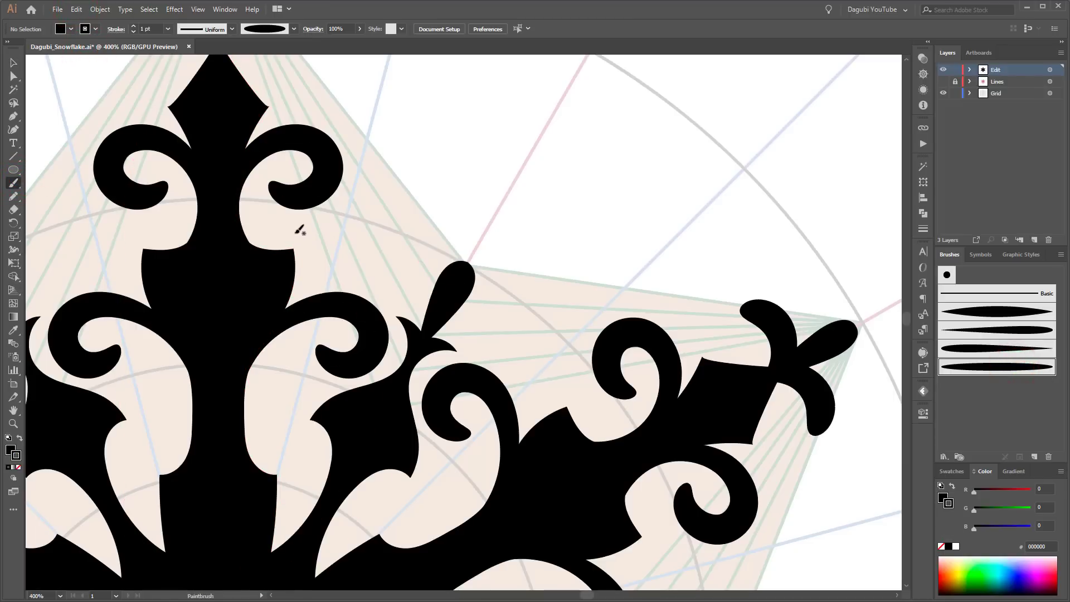
mouse_move(301, 225)
left_mouse_down()
mouse_move(299, 276)
mouse_move(315, 260)
left_mouse_up()
left_click_drag(375, 300, 647, 361)
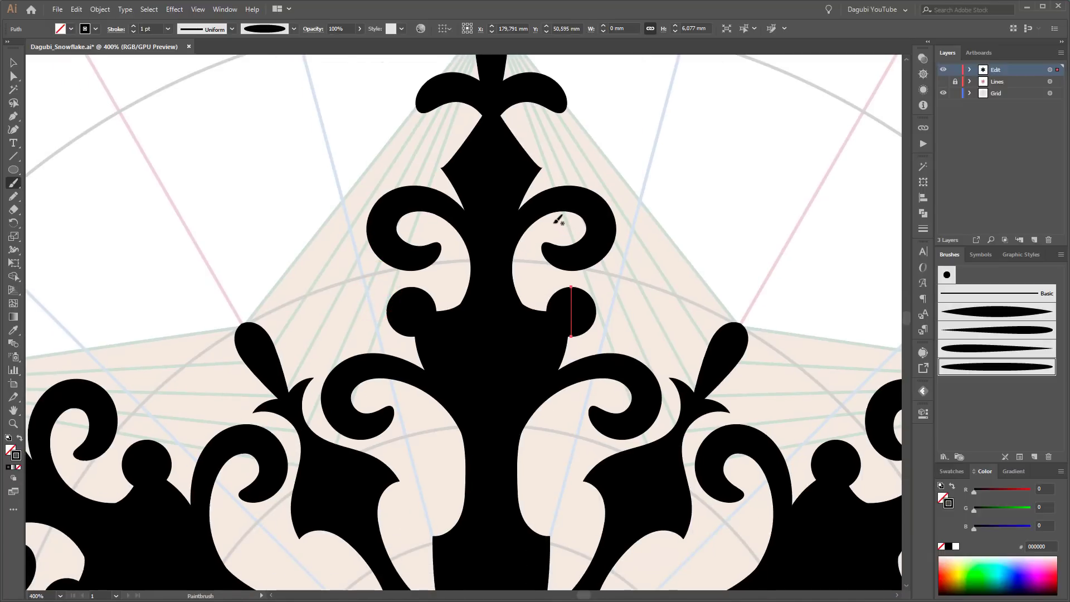
mouse_move(553, 223)
left_mouse_down()
mouse_move(562, 269)
mouse_move(564, 236)
mouse_move(580, 232)
left_mouse_up()
left_click(707, 229, "ctrl")
scroll(653, 265, "down", 3)
mouse_move(618, 425)
left_mouse_down()
mouse_move(599, 394)
mouse_move(473, 303)
mouse_move(458, 331)
left_mouse_up()
scroll(500, 245, "up", 2)
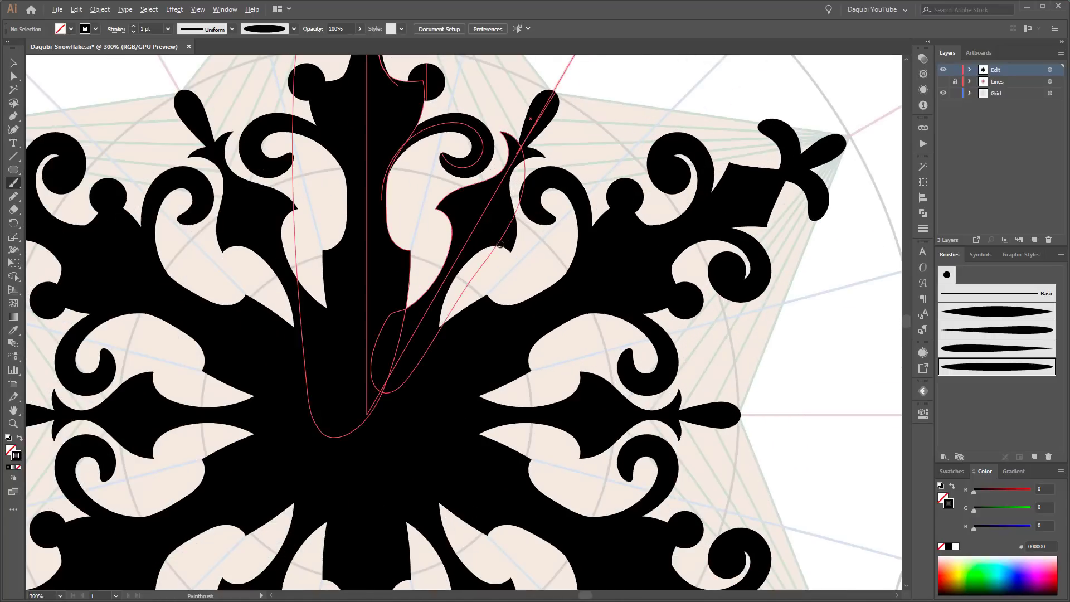
Preview the whole snowflake with the Grid layer hidden, and show the grid again
scroll(402, 221, "up", 1)
left_click(836, 74, "ctrl")
key("ctrl+0")
left_click(943, 93)
left_click(943, 93)
Duplicate the Edit layer, and lock and hide the original Edit layer
left_click_drag(1024, 72, 1034, 240)
left_click(955, 81)
left_click(955, 93)
Cut all the artwork from the Edit copy layer to leave it empty
left_click(1050, 70)
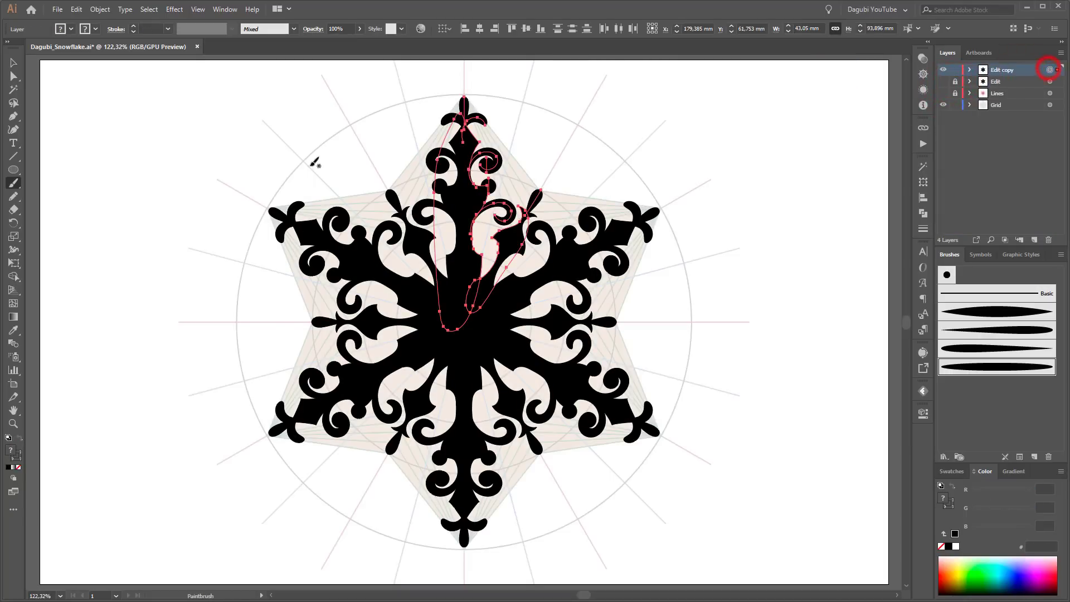
left_click(77, 10)
left_click(89, 48)
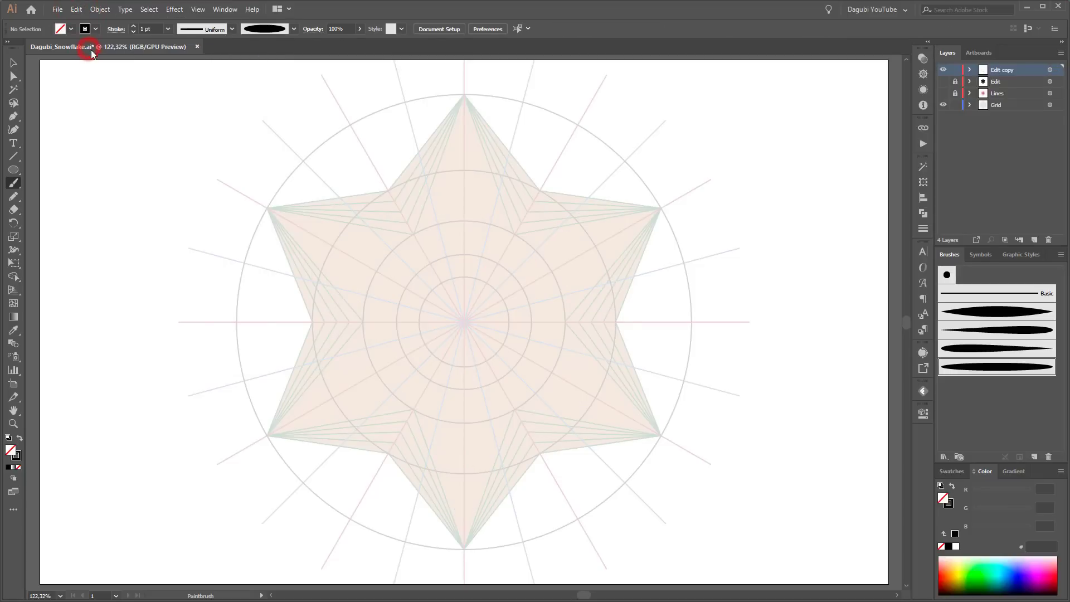
Draw a closed notched arm outline about 18 mm wide and 89 mm tall with the Pencil and fill it black without a stroke
left_click(14, 198)
left_click(446, 148)
left_click(561, 229)
left_click(549, 279)
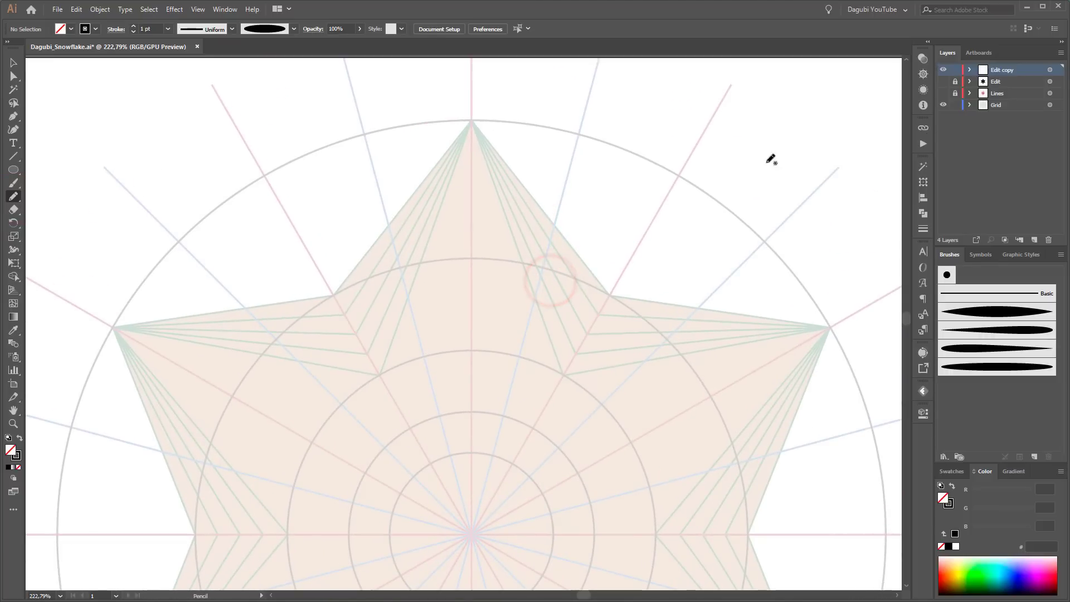
mouse_move(467, 148)
left_mouse_down()
mouse_move(491, 170)
mouse_move(496, 207)
left_mouse_up()
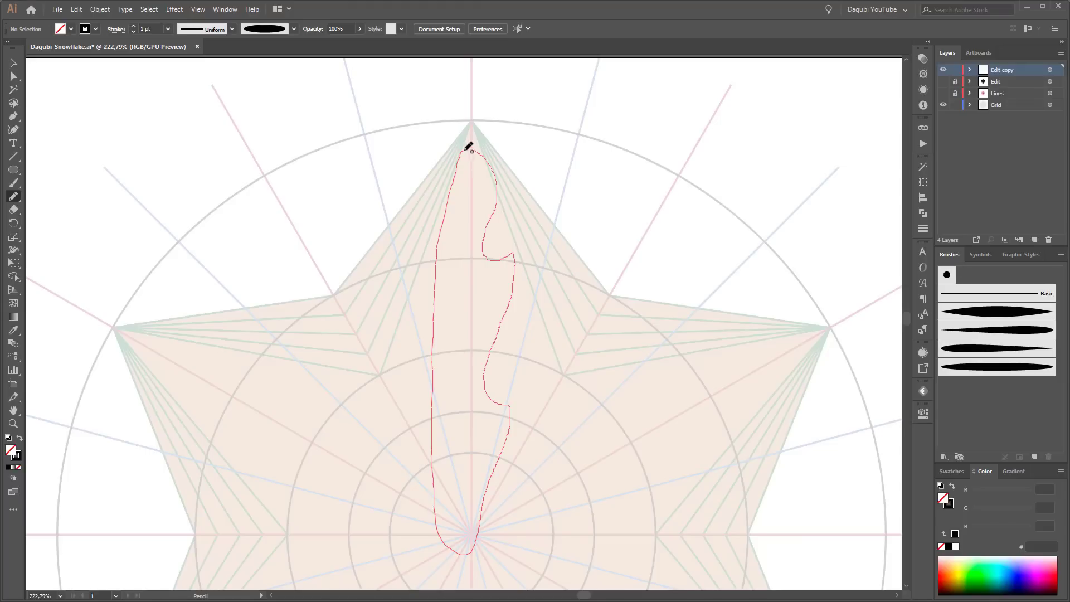
left_click_drag(467, 150, 470, 149)
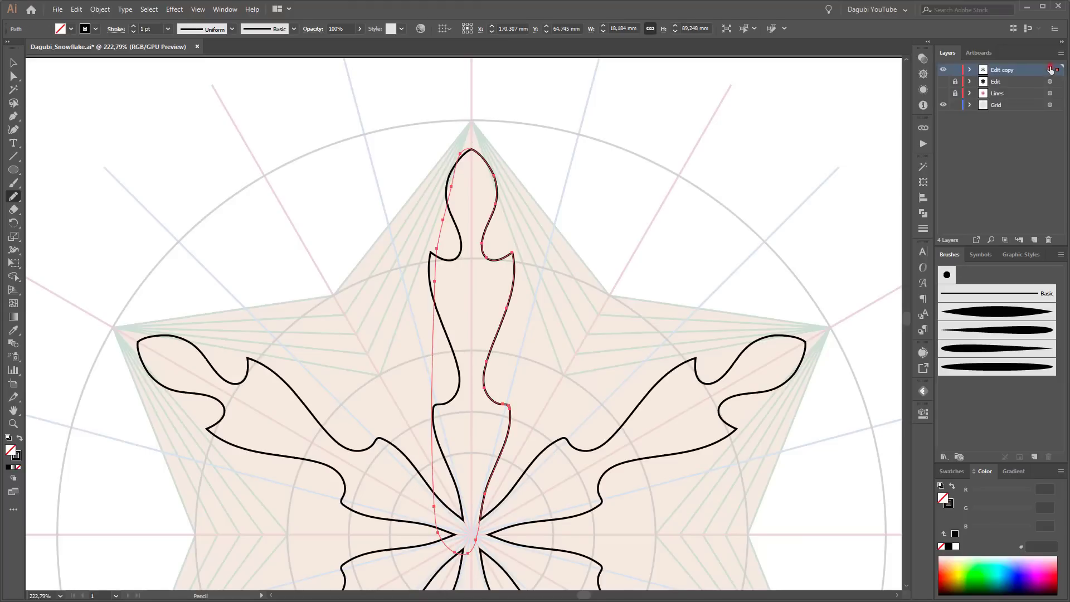
left_click(950, 547)
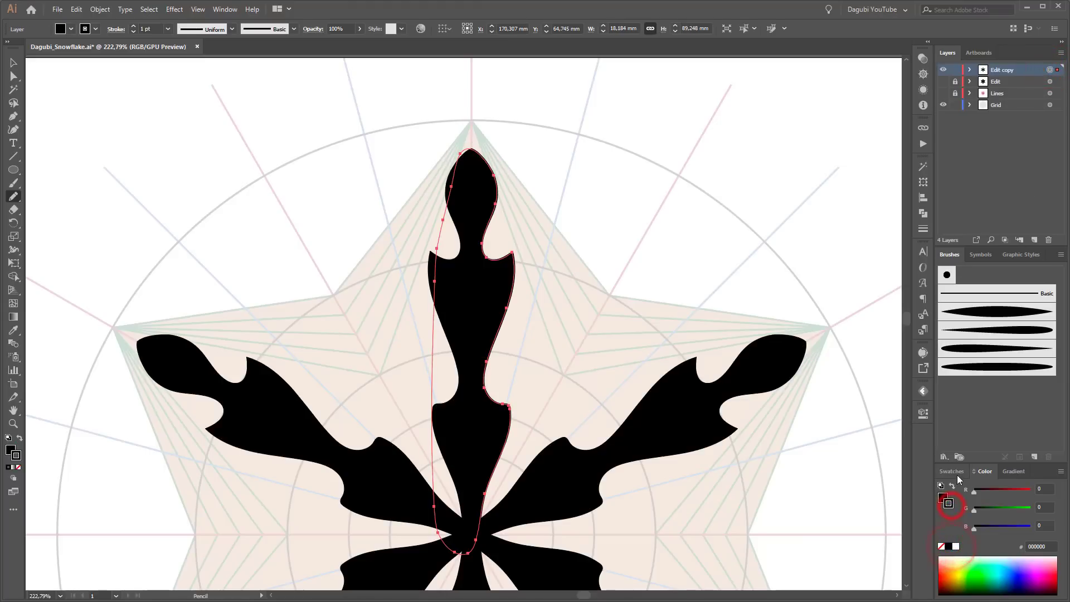
left_click(942, 548)
Select the thin-to-thick tapered brush Summer Brush 04 for the Paintbrush and adjust the tool's options
scroll(646, 425, "down", 3)
mouse_move(651, 434)
left_mouse_down()
mouse_move(508, 259)
mouse_move(557, 319)
left_mouse_up()
scroll(453, 208, "up", 3)
left_click(13, 183)
key("ctrl")
left_click(691, 221, "ctrl")
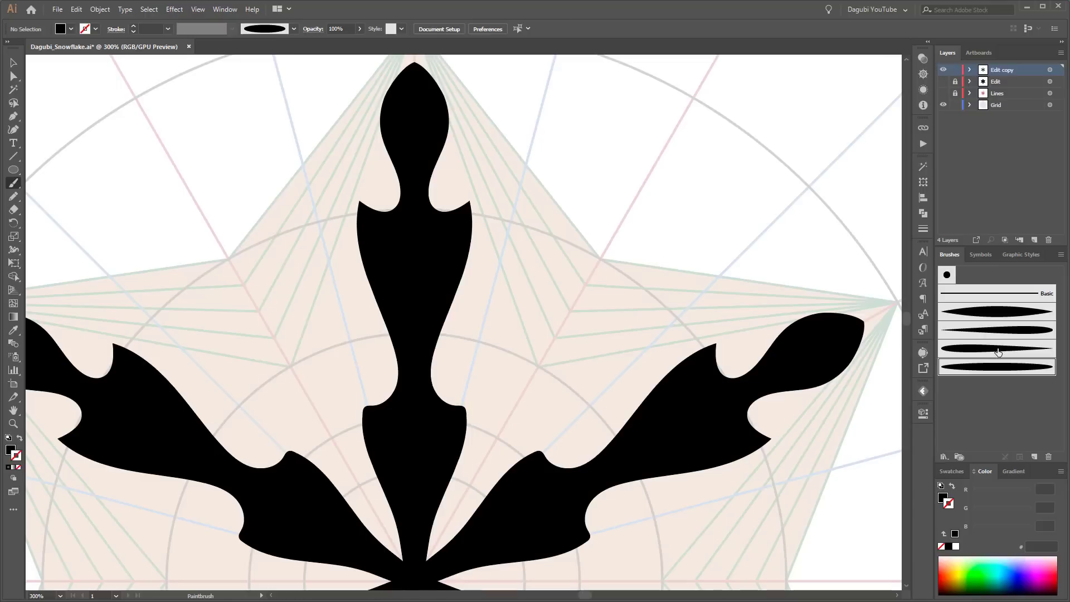
left_click(1004, 331)
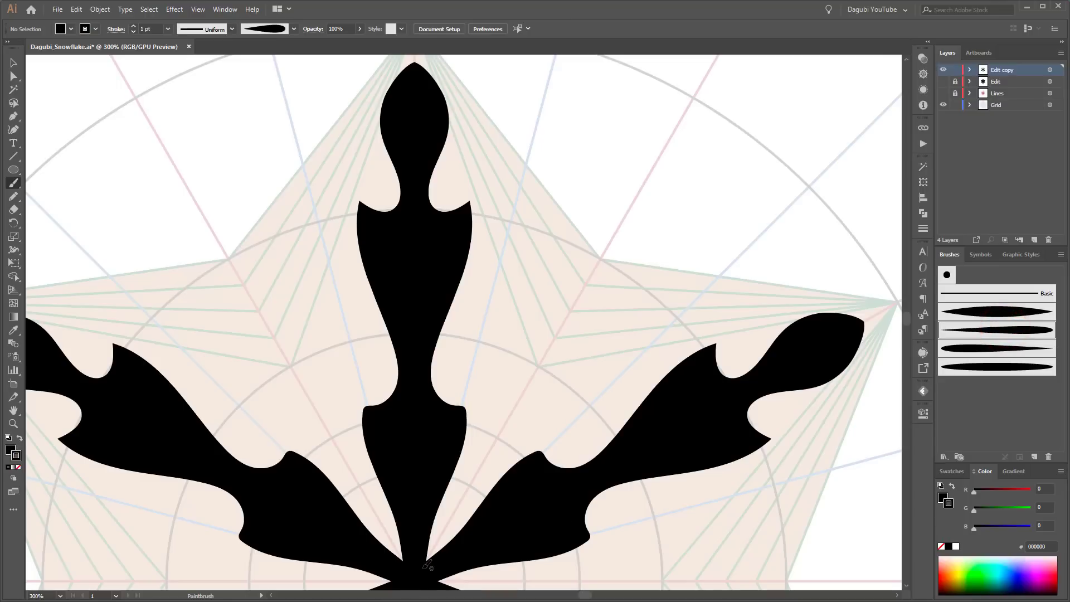
double_click(14, 183)
left_click_drag(761, 172, 738, 171)
left_click(704, 295)
Try painting a tapered stroke outward from the centre between the vertical arm and its right neighbour
left_click_drag(422, 564, 519, 388)
left_click_drag(590, 271, 591, 270)
left_click(76, 9)
left_click(85, 22)
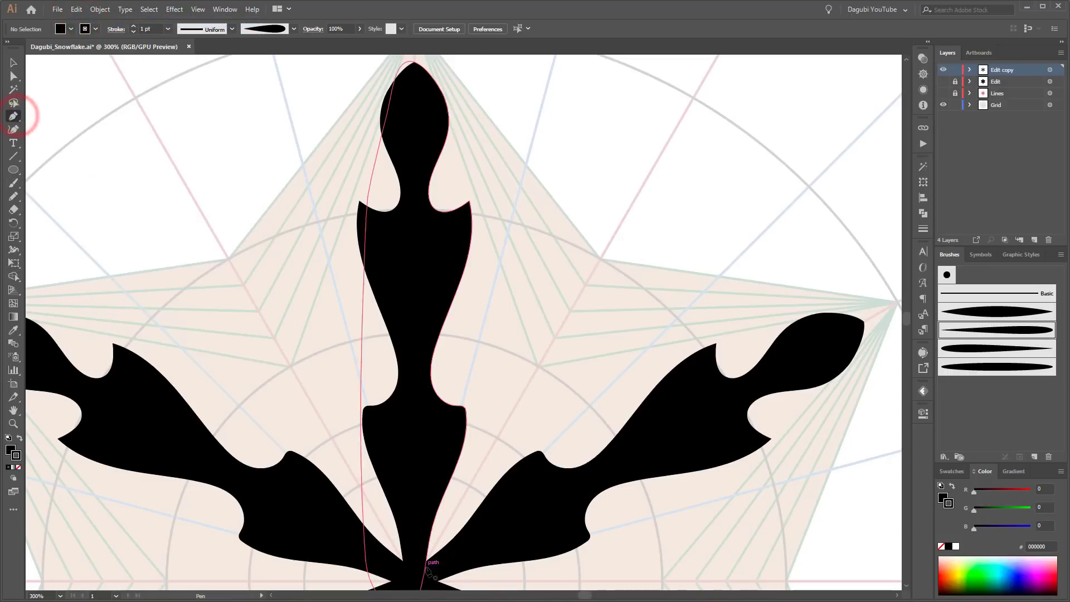
Try drawing the petal between the two upper arms as a path with the Pen tool
mouse_move(439, 540)
left_mouse_down()
mouse_move(487, 471)
mouse_move(477, 497)
left_mouse_up()
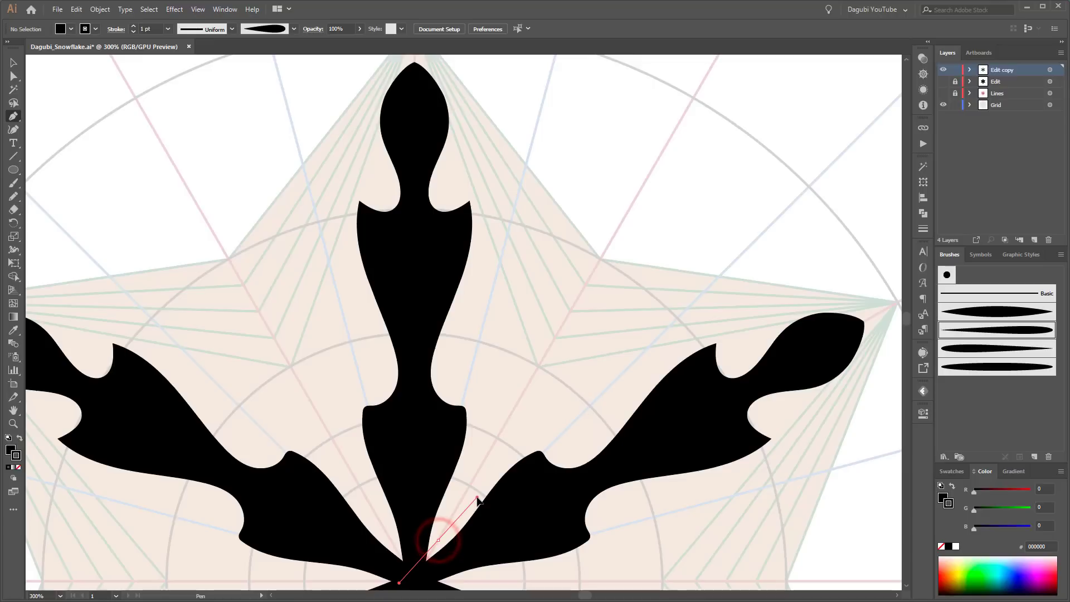
left_click(564, 264)
left_click(76, 10)
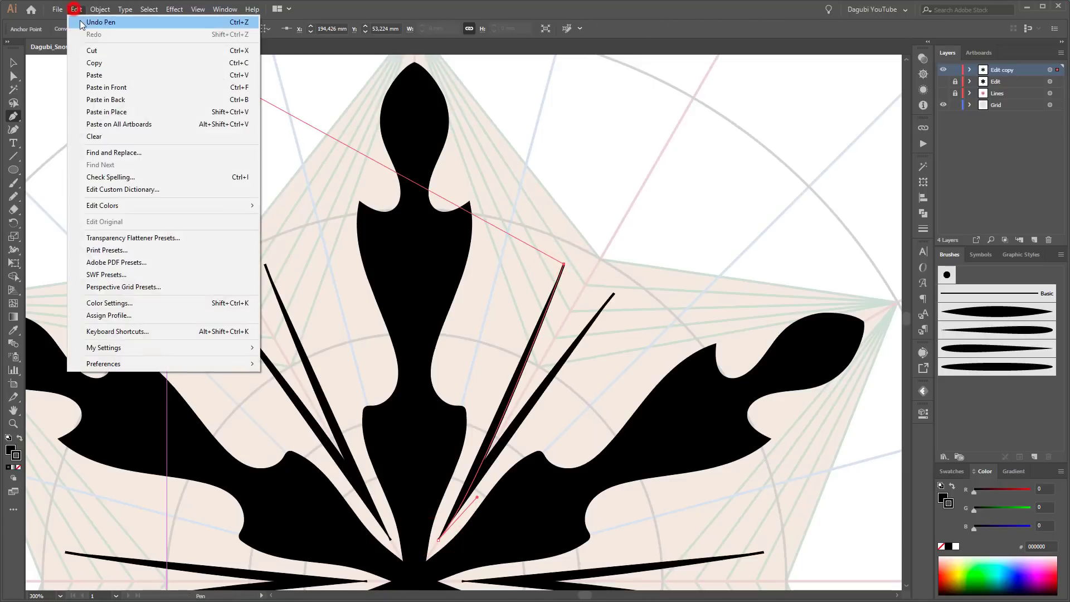
left_click(82, 21)
left_click(76, 10)
left_click(82, 21)
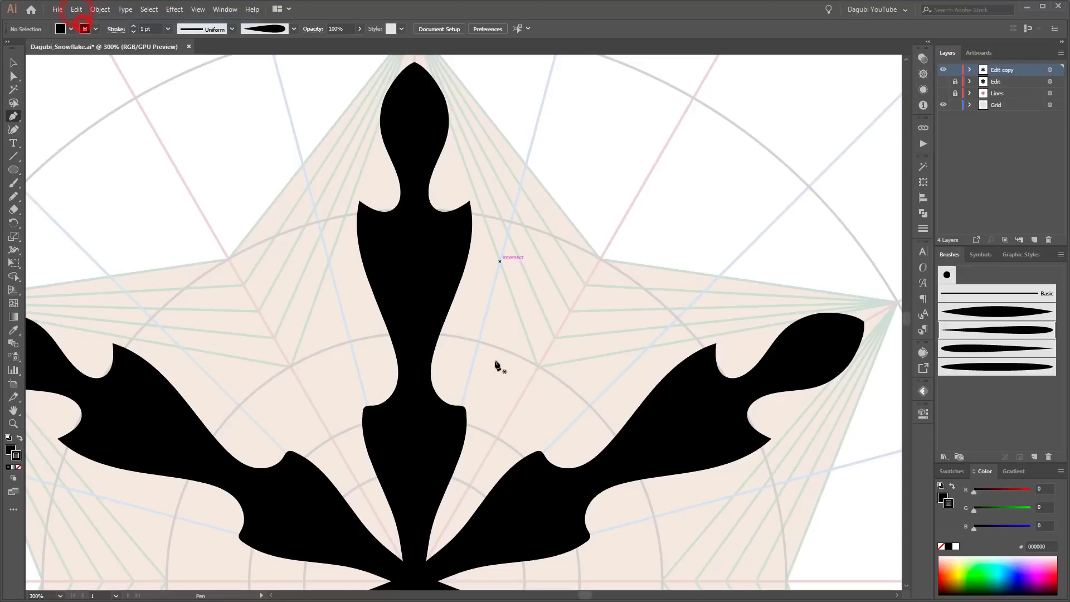
Draw a line about 22.7 mm wide and 39.3 mm high along the diagonal axis between the arms and apply Summer Brush 04
left_click(12, 158)
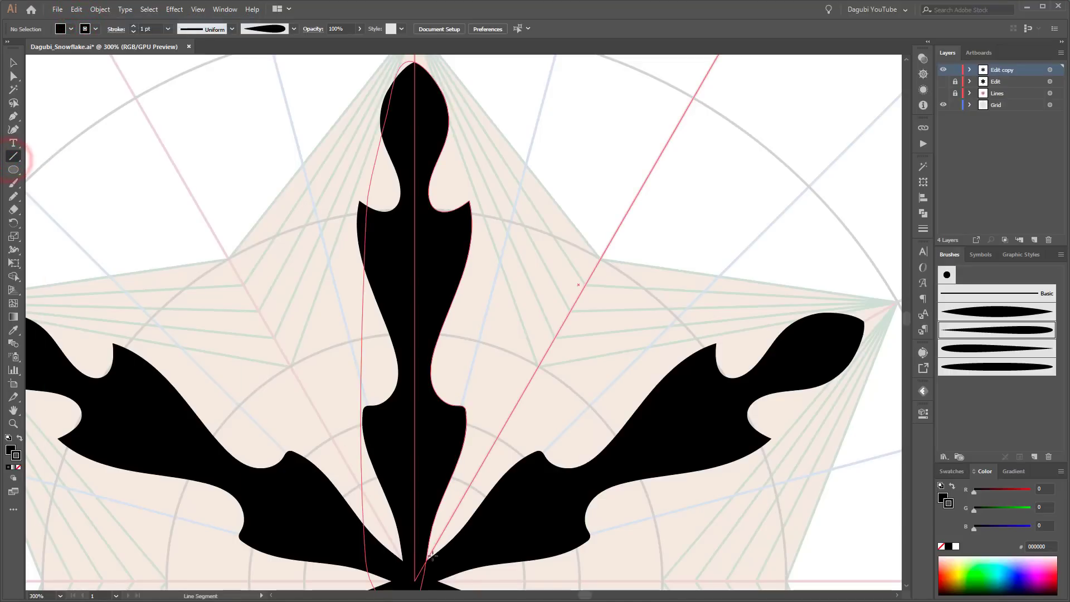
left_click_drag(432, 555, 569, 311)
left_click(12, 65)
left_click(545, 360)
left_click(1026, 330)
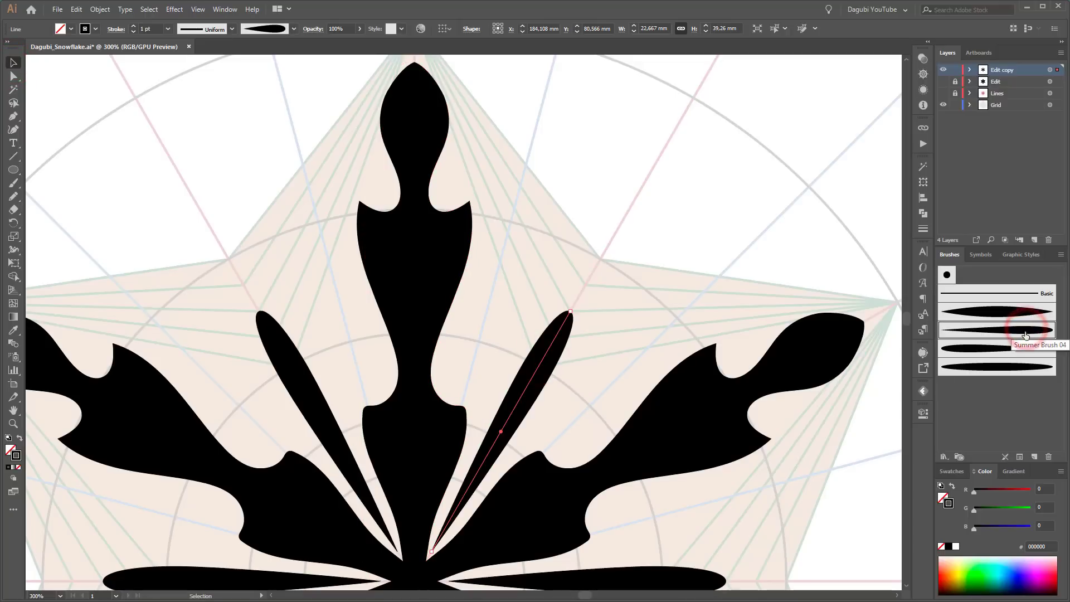
Move the petal line's inner end onto the snowflake's centre and set its stroke to 2.4 pt
left_click_drag(556, 341, 539, 369)
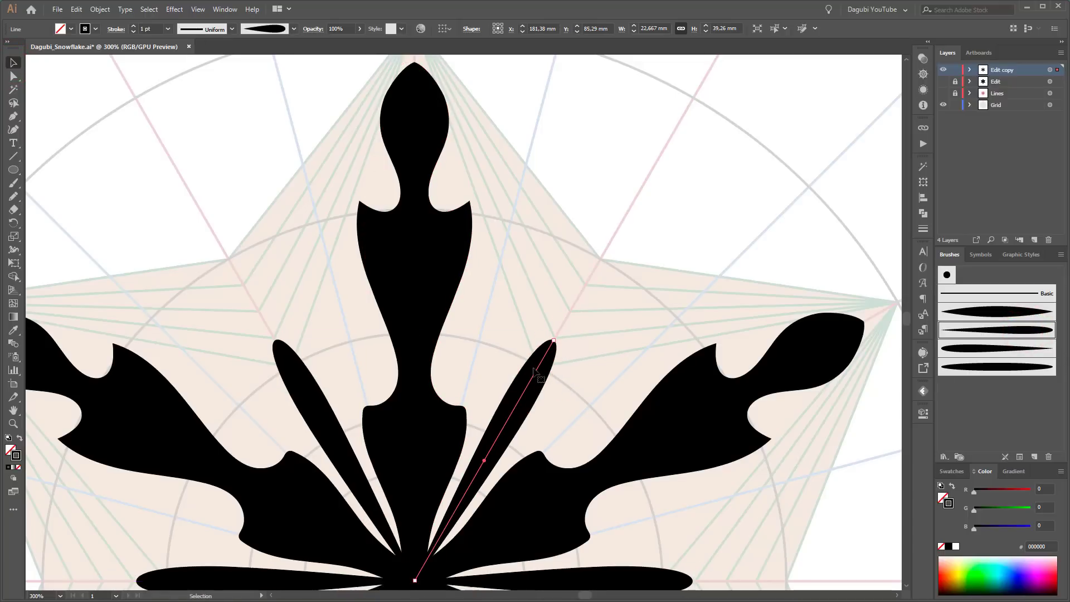
left_click_drag(614, 362, 635, 222)
scroll(634, 224, "down", 1)
left_click_drag(596, 169, 542, 209)
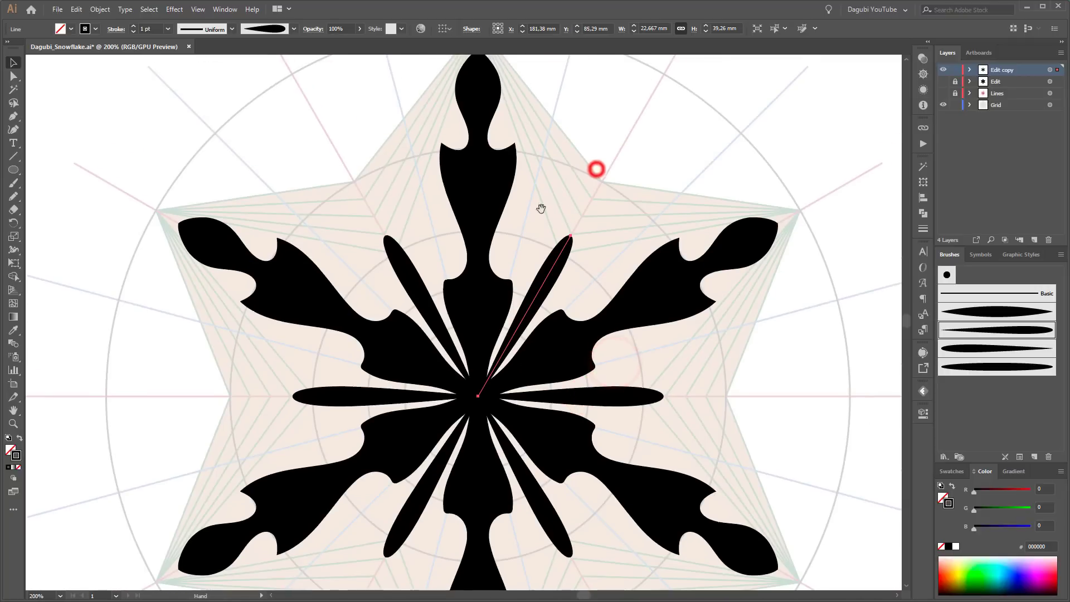
left_click(134, 26)
left_click(134, 26)
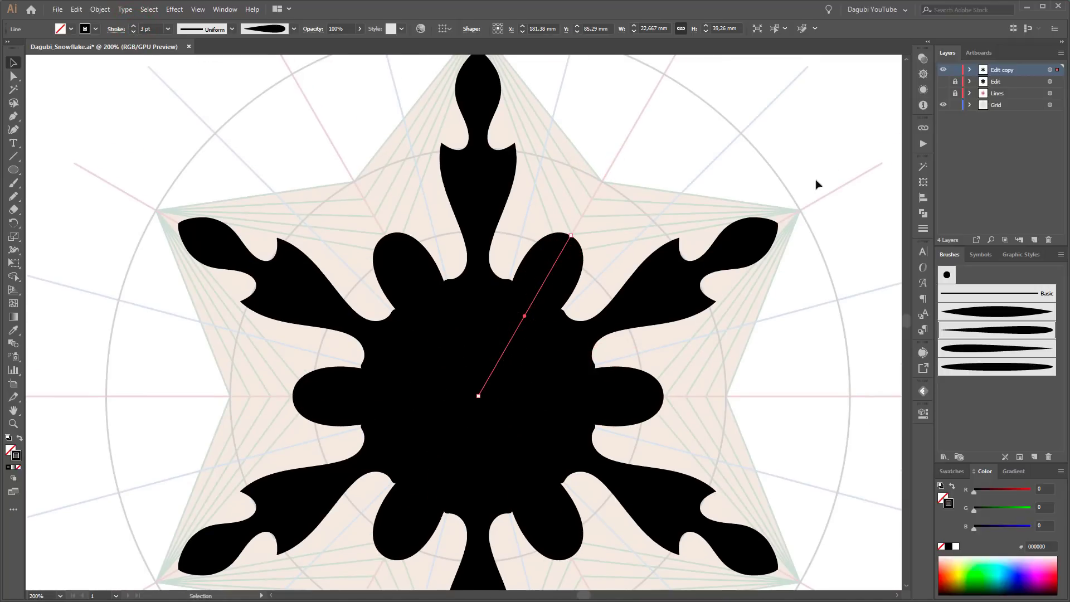
left_click(134, 32)
left_click(134, 32)
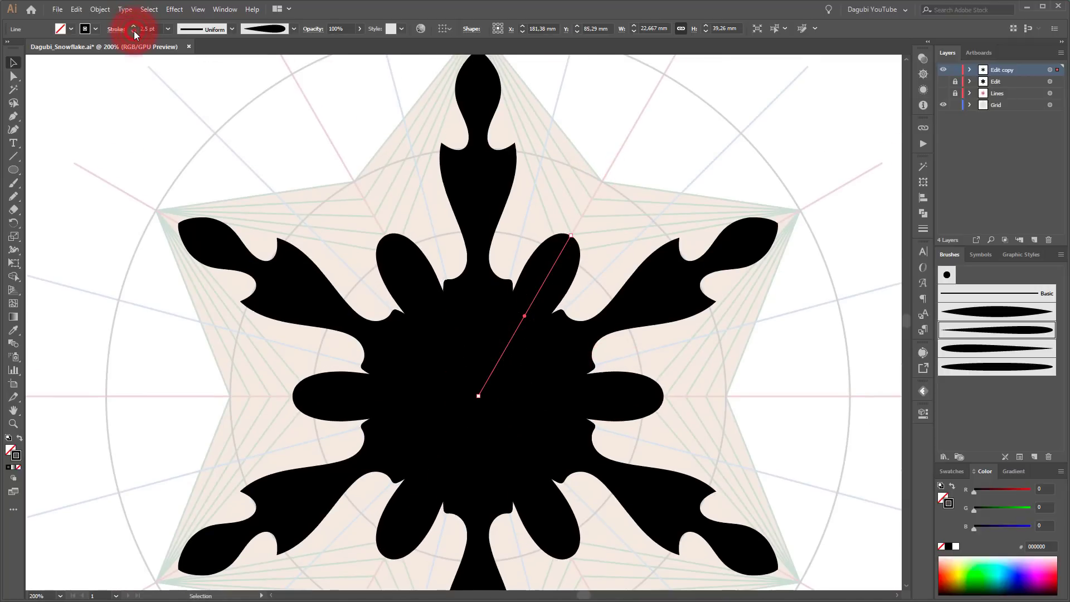
left_click(704, 137, "ctrl")
scroll(609, 223, "down", 3)
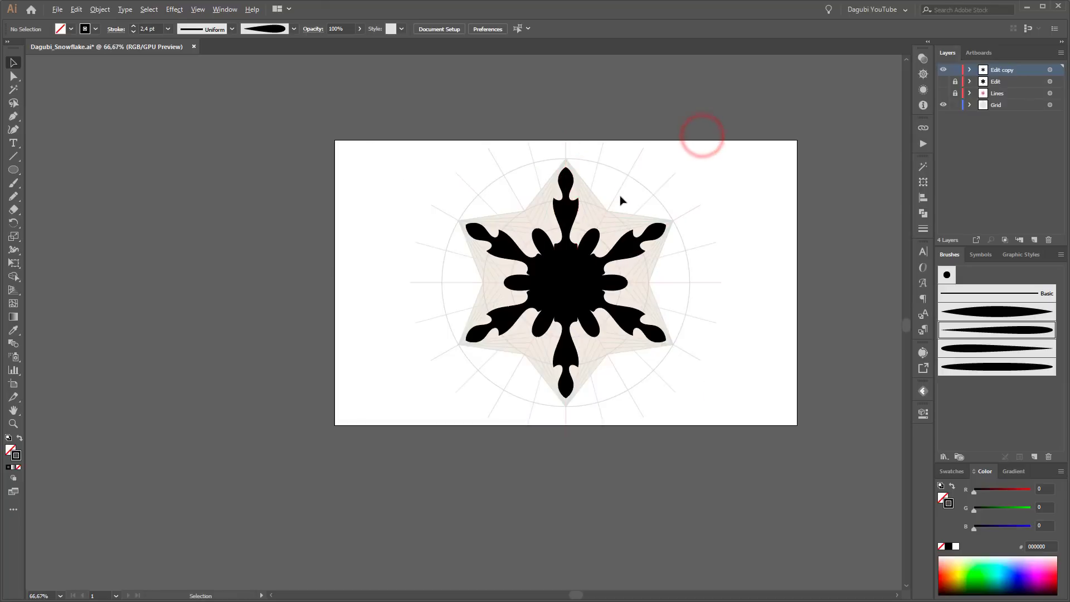
Paint a large curl branching from the right side of the vertical arm with the tapered brush at 1 pt
scroll(620, 200, "up", 4)
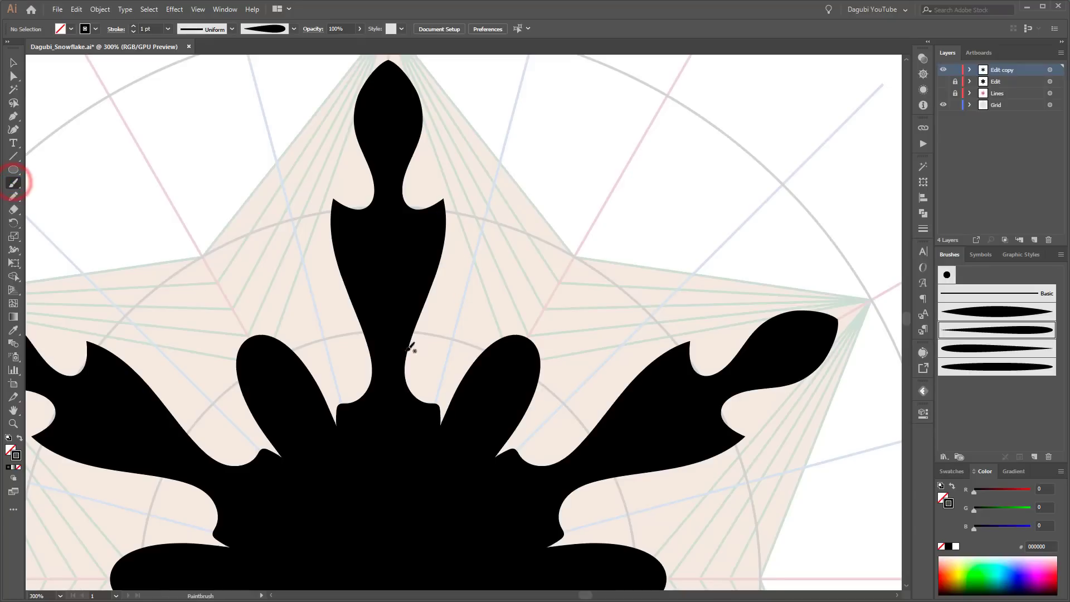
mouse_move(409, 340)
left_mouse_down()
mouse_move(446, 278)
mouse_move(475, 268)
left_mouse_up()
left_click_drag(465, 303, 467, 304)
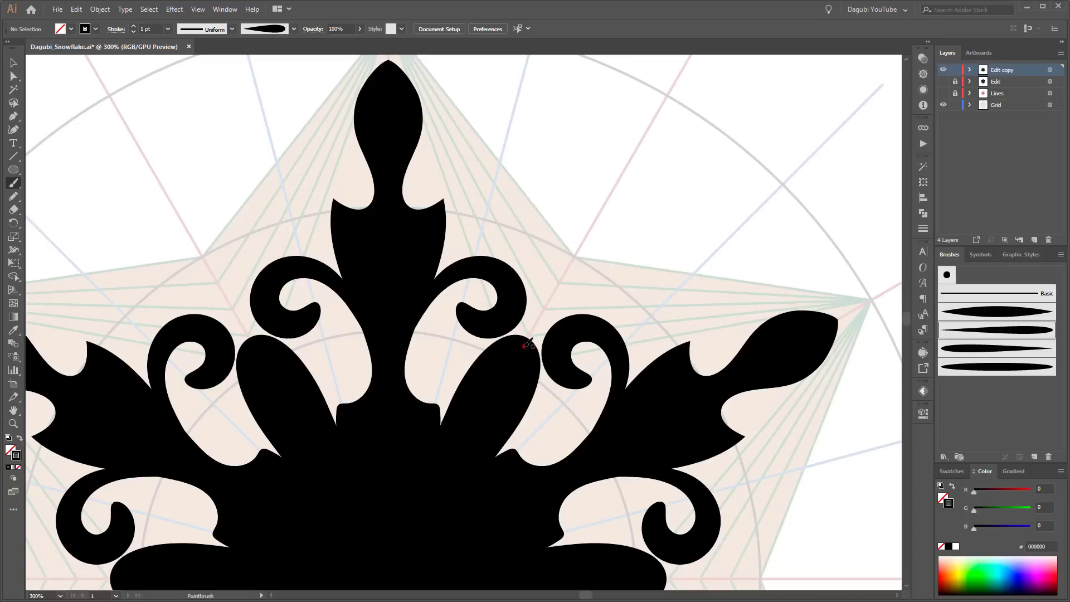
Try painting a short tapered stroke outward from the petal's tip
left_click_drag(531, 330, 555, 295)
left_click_drag(575, 259, 575, 262)
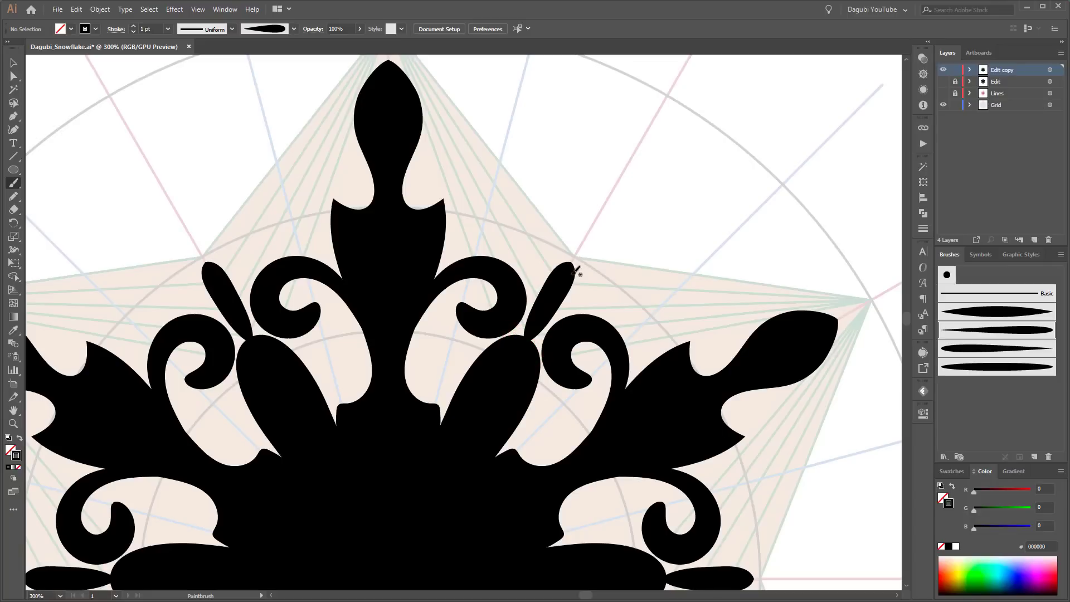
left_click(77, 9)
left_click(94, 21)
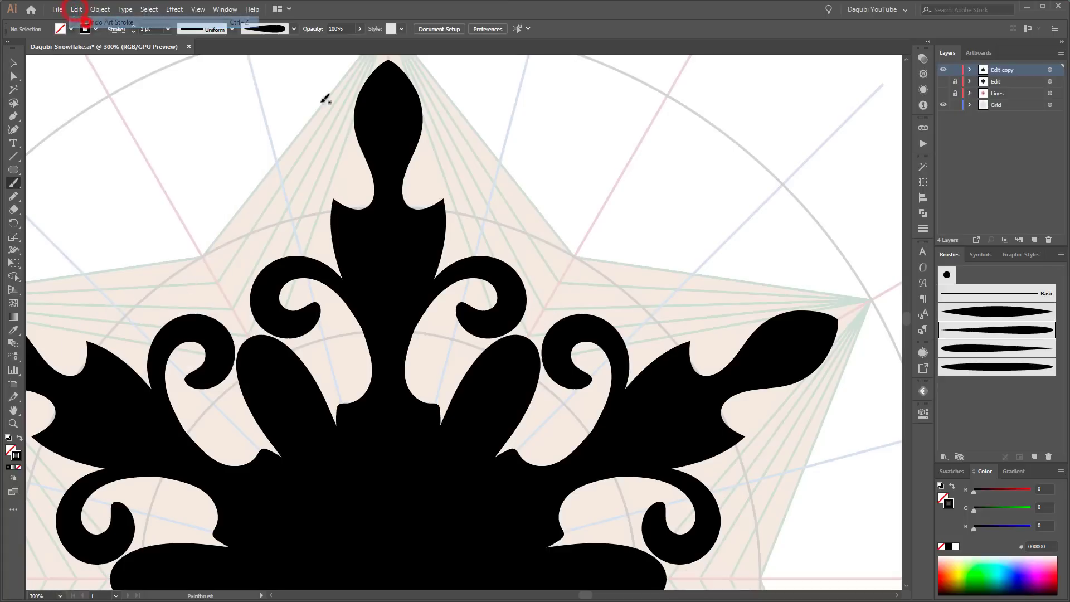
Copy the petal line outward along its diagonal axis and set the copy's stroke to 0.75 pt
left_click(525, 398, "ctrl")
left_click_drag(526, 404, 580, 301)
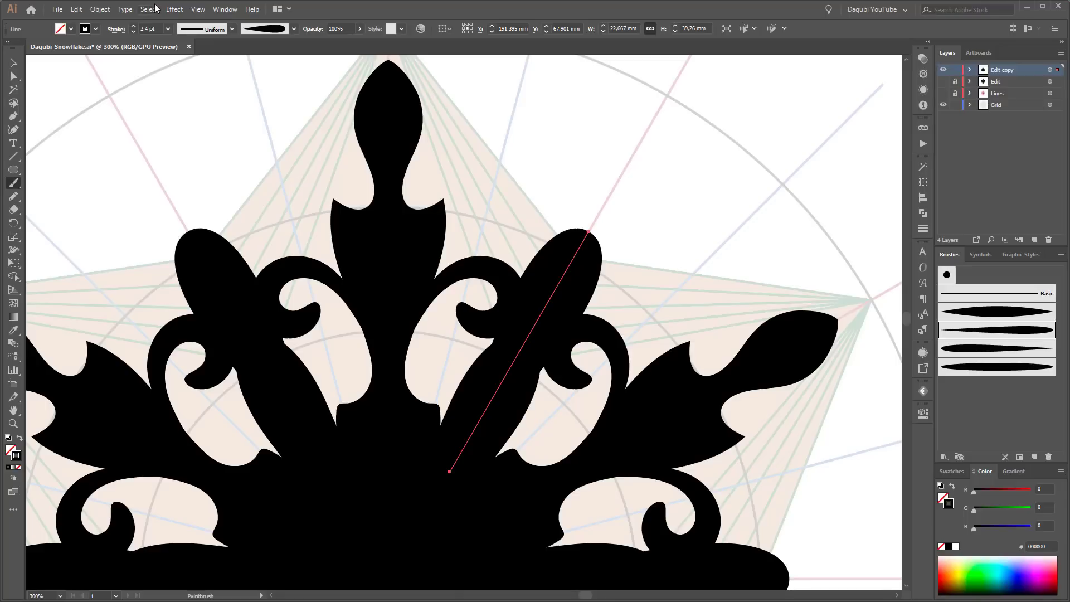
left_click(134, 32)
left_click(134, 32)
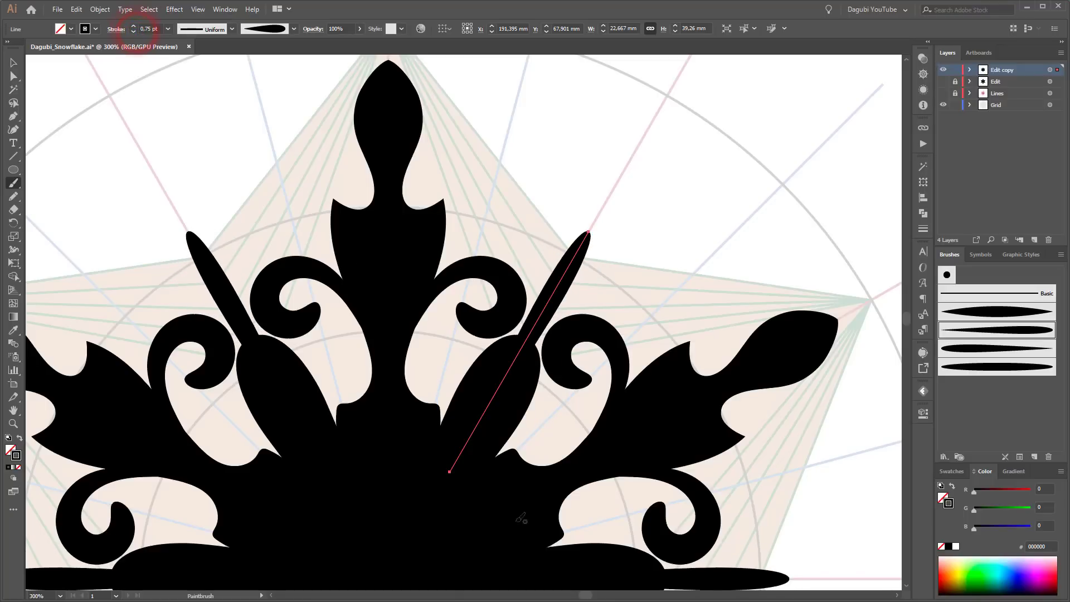
Shorten the thin petal line by moving its inner anchor point outward along the diagonal axis
left_click(13, 78)
left_click_drag(449, 471, 499, 390)
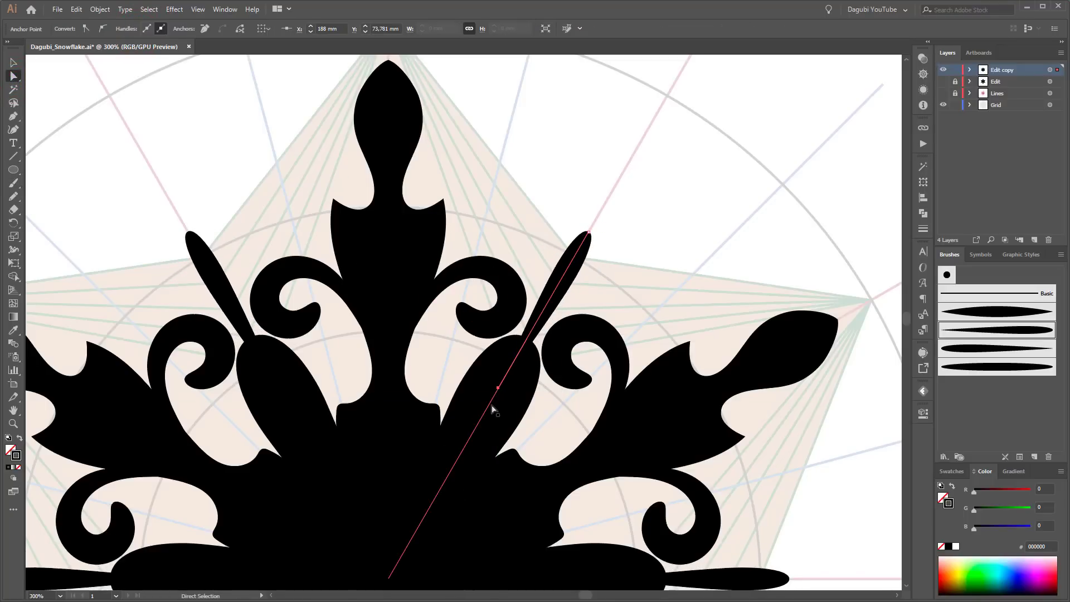
scroll(493, 425, "down", 3)
left_click_drag(658, 428, 660, 229)
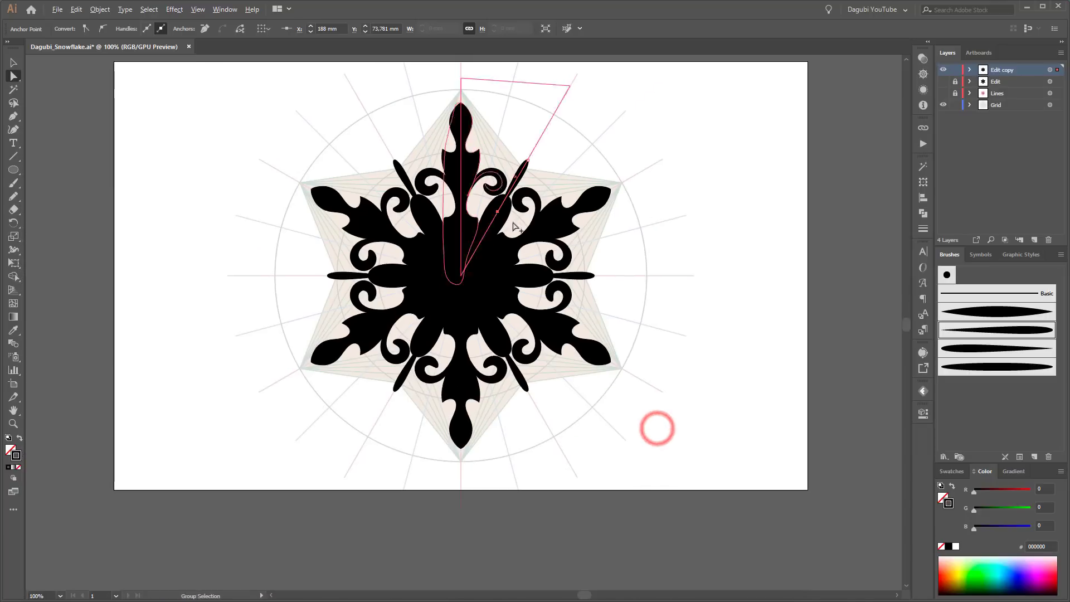
scroll(509, 219, "up", 2)
scroll(479, 219, "up", 2)
left_click(752, 91)
Paint a smaller curl on the vertical arm between the large curl and the centre, and set its stroke to 0.6 pt
left_click(14, 184)
mouse_move(431, 242)
left_mouse_down()
mouse_move(413, 193)
mouse_move(444, 181)
mouse_move(435, 201)
left_mouse_up()
left_click(444, 212, "ctrl")
left_click(134, 32)
key("ctrl+minus")
key("ctrl+minus")
left_click(740, 172)
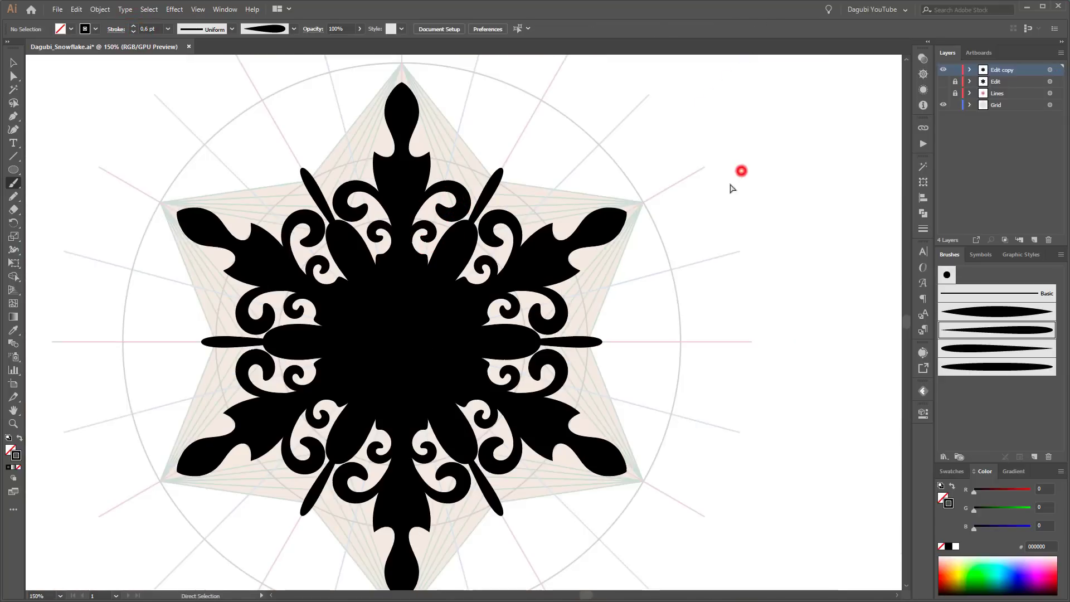
Paint a curl about 5.6 mm wide in the notch below the vertical arm's tip and set its stroke to 0.5 pt
scroll(405, 112, "up", 4)
left_click_drag(431, 213, 412, 270)
mouse_move(396, 328)
left_mouse_down()
mouse_move(404, 284)
mouse_move(425, 266)
mouse_move(464, 285)
mouse_move(452, 313)
mouse_move(429, 301)
left_mouse_up()
left_click(464, 320, "ctrl")
left_click(134, 32)
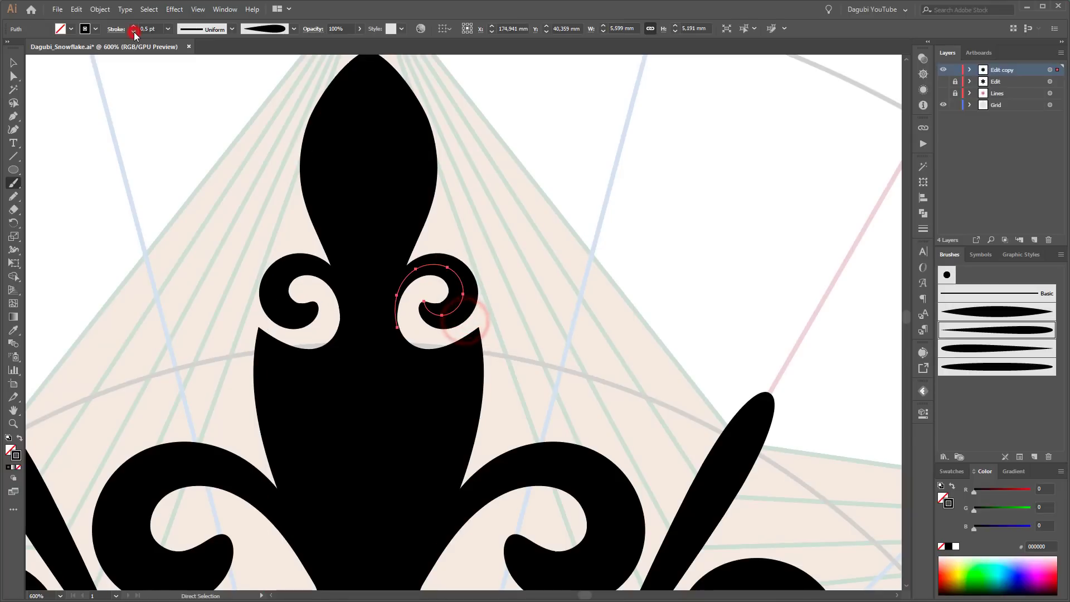
left_click(587, 246, "ctrl")
Paint a dot about 4.3 mm high with the circle brush beside the vertical arm's upper shoulder and set its stroke to 1 pt
scroll(547, 263, "down", 6)
scroll(588, 277, "up", 6)
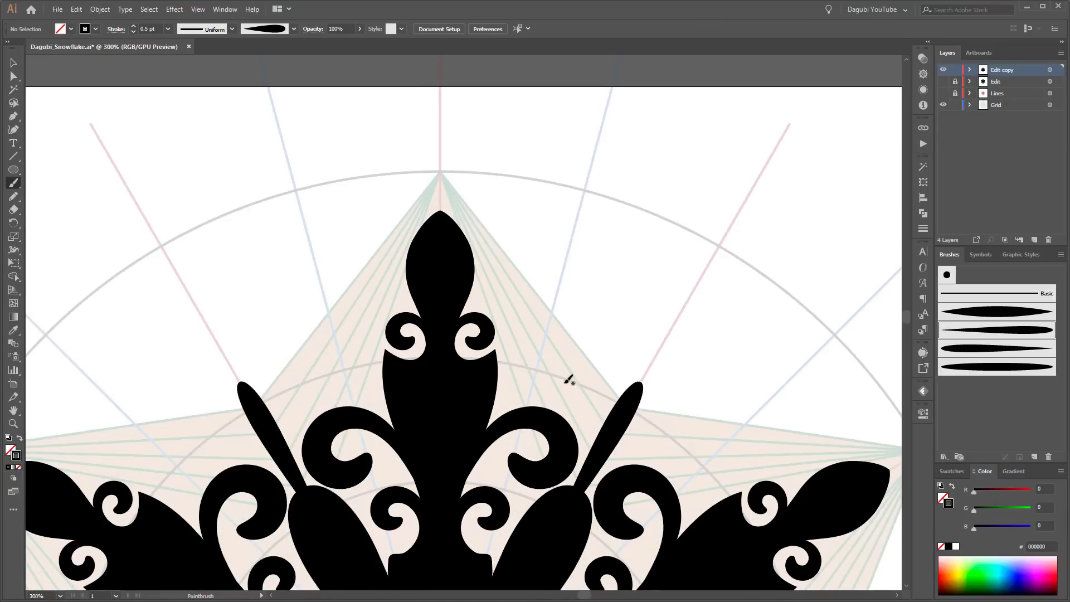
left_click(984, 367)
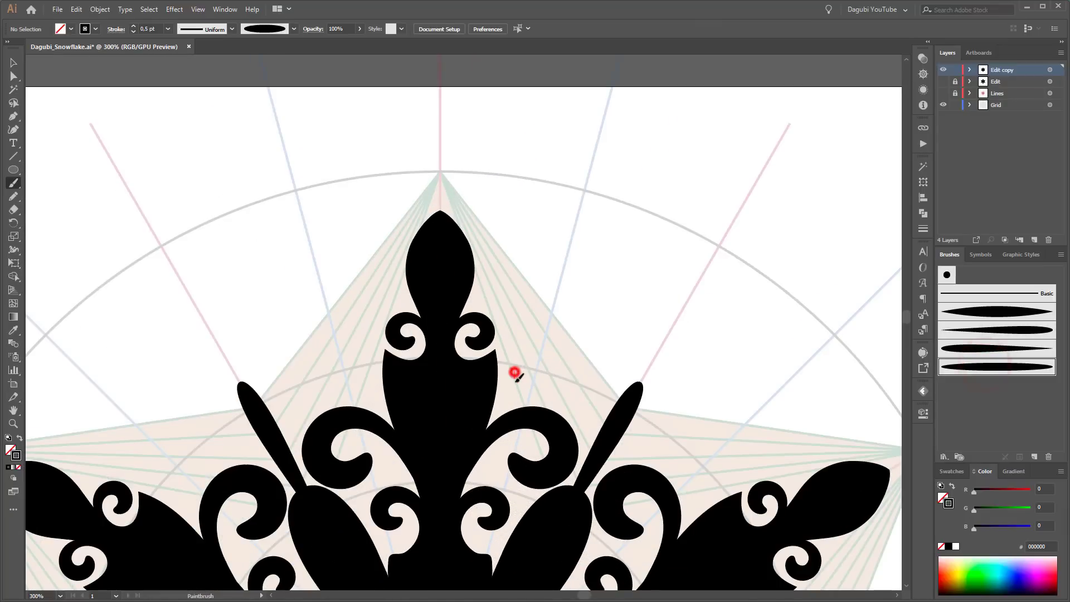
left_click_drag(515, 397, 515, 399)
left_click(519, 392, "ctrl")
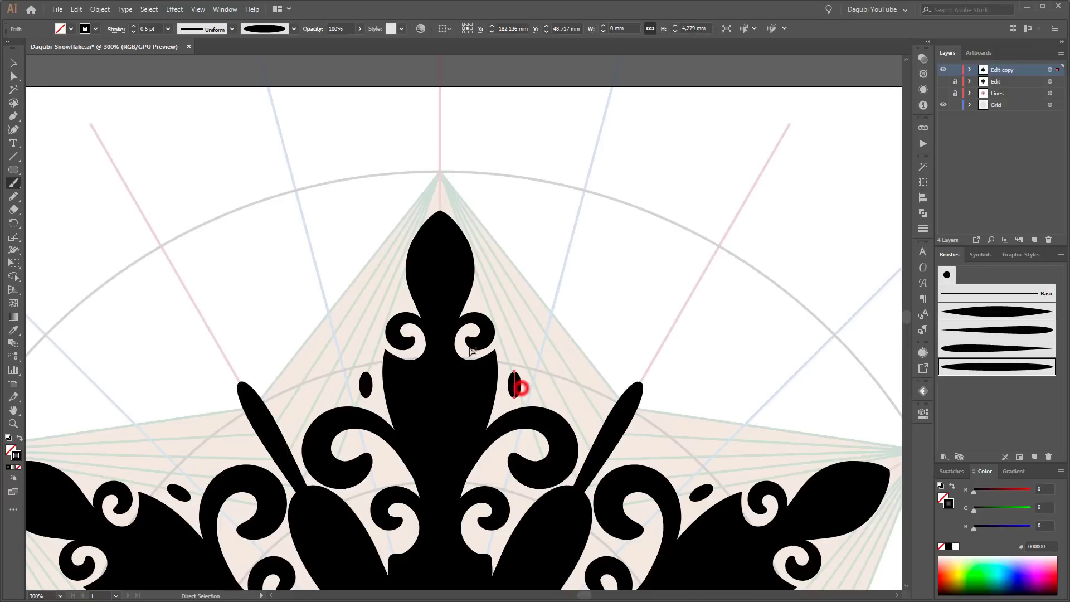
left_click(133, 25)
left_click(574, 340, "ctrl")
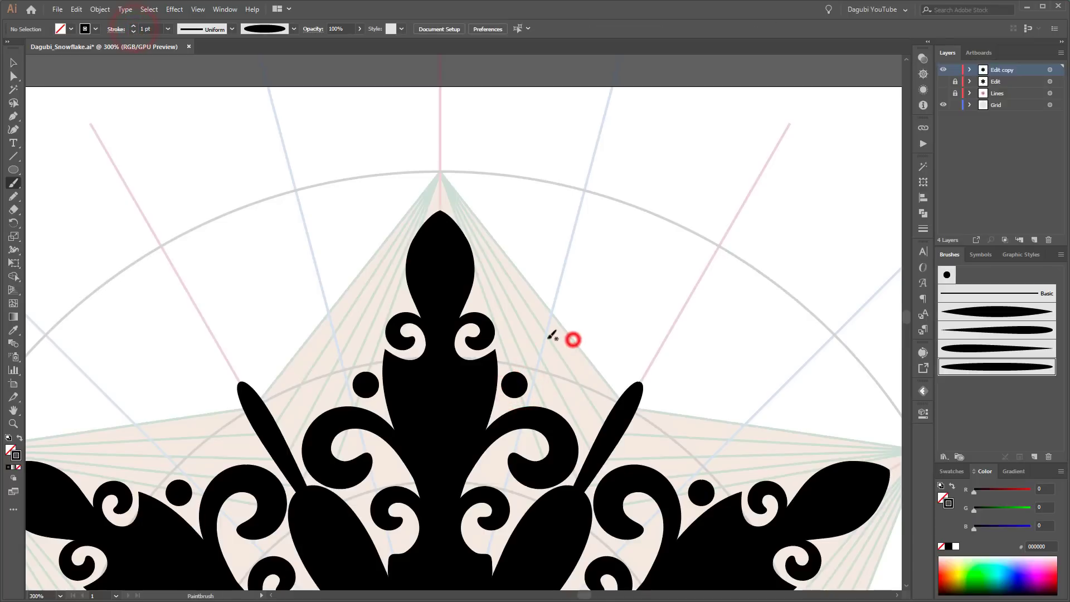
Paint a dot about 14.4 mm high at the vertical arm's tip with the circle brush and shrink it by raising its lower anchor to Y 22.566 mm
left_click_drag(440, 175, 451, 261)
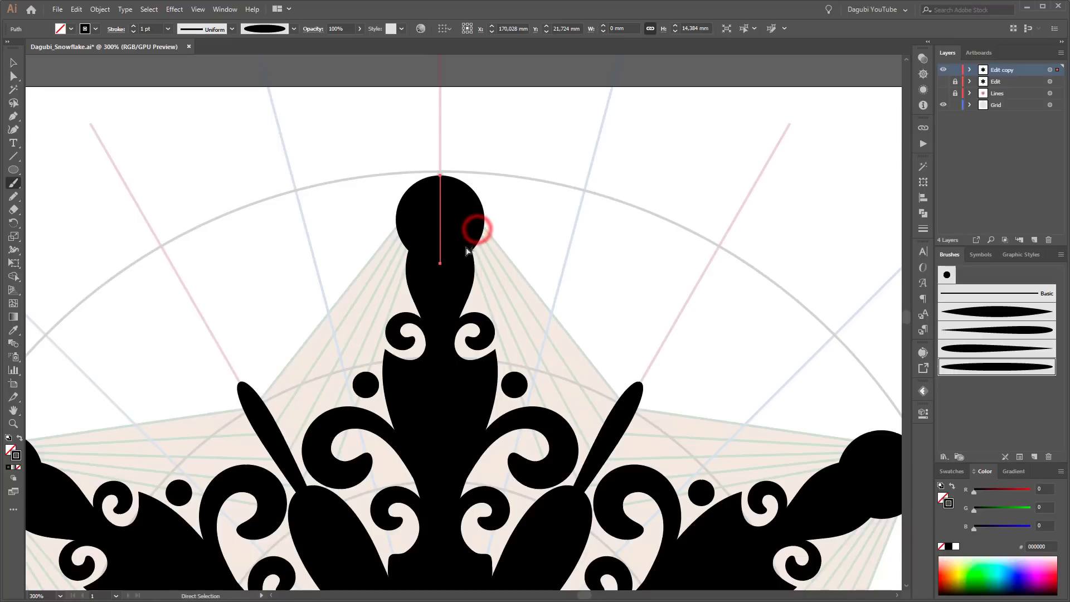
left_click(440, 264, "ctrl")
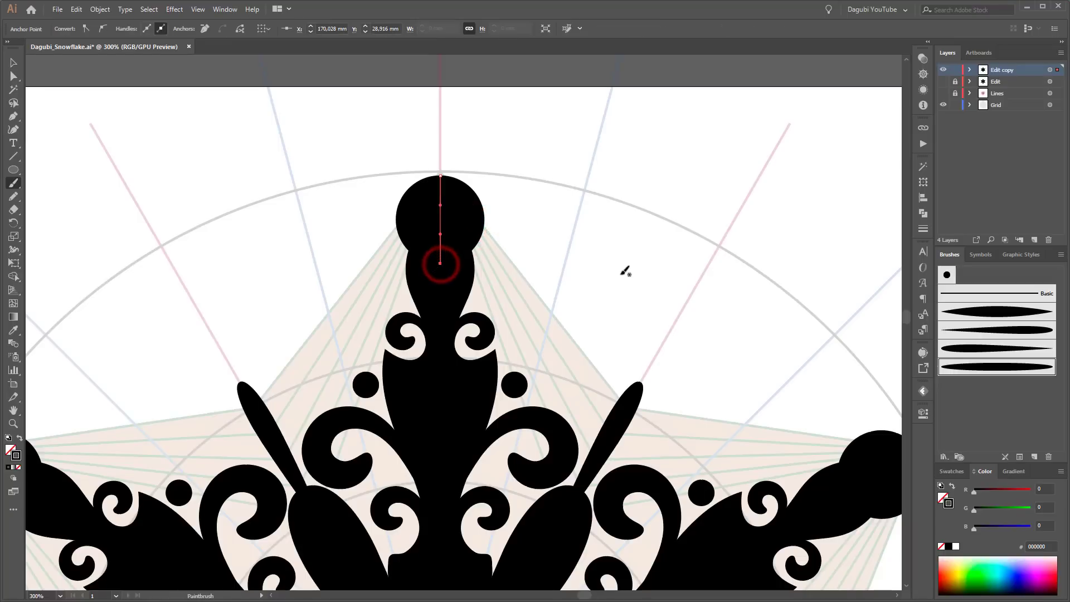
key("Up")
key("Up")
key("Up")
key("Up")
key("Up")
key("Up")
key("Up")
key("Up")
key("Up")
key("Up")
key("Up")
key("Up")
key("Up")
key("Up")
key("Up")
key("Up")
key("Up")
key("Up")
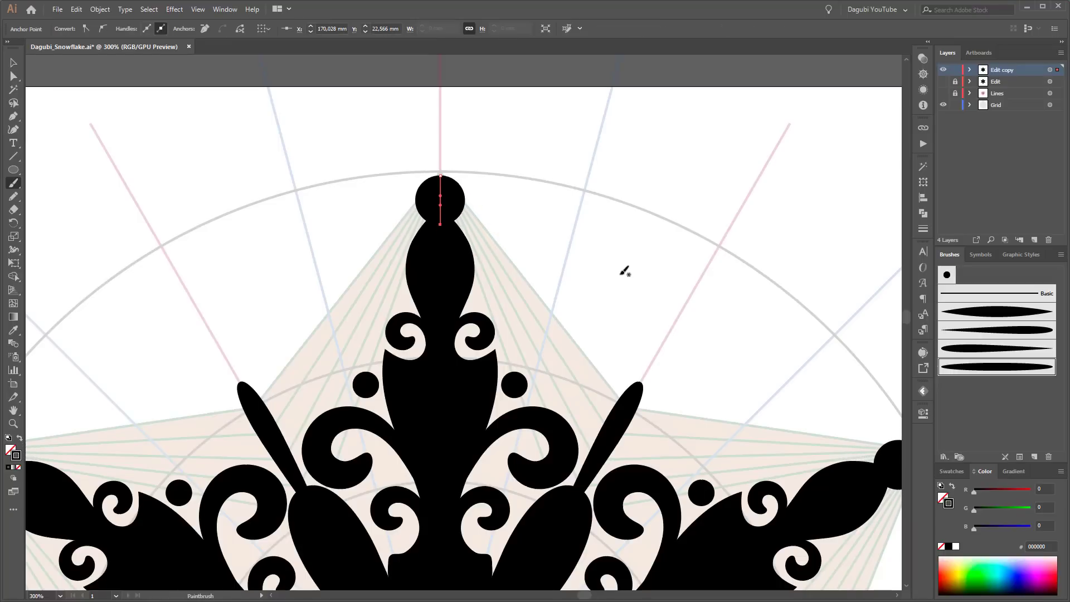
left_click(548, 232, "ctrl")
Preview the whole snowflake with the grid hidden, restore the grid, fit the artboard to the window and save the document
scroll(548, 244, "down", 3)
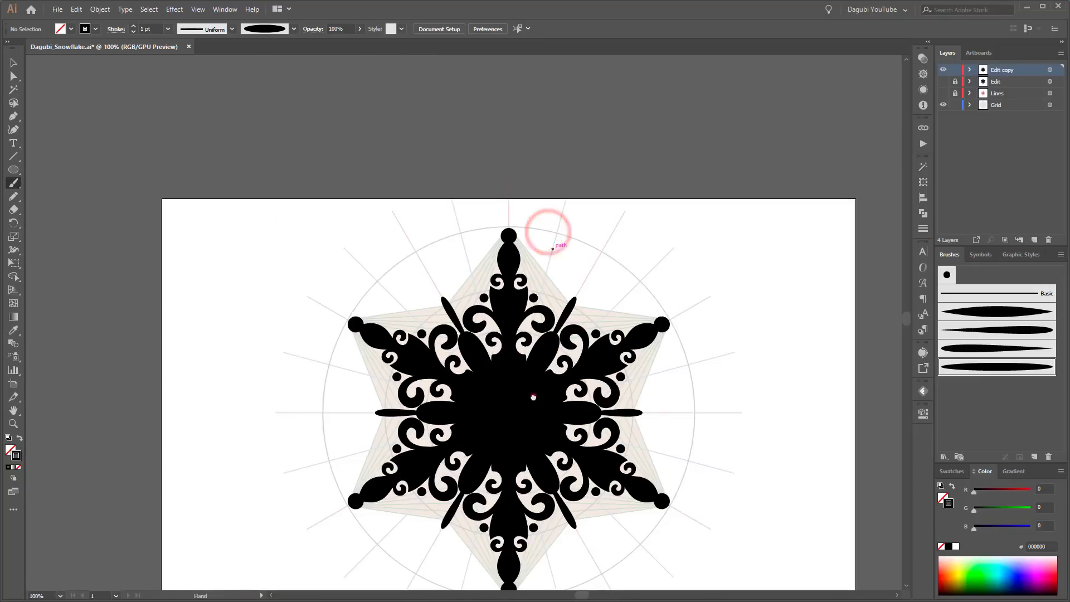
left_click_drag(534, 397, 469, 323)
left_click(943, 105)
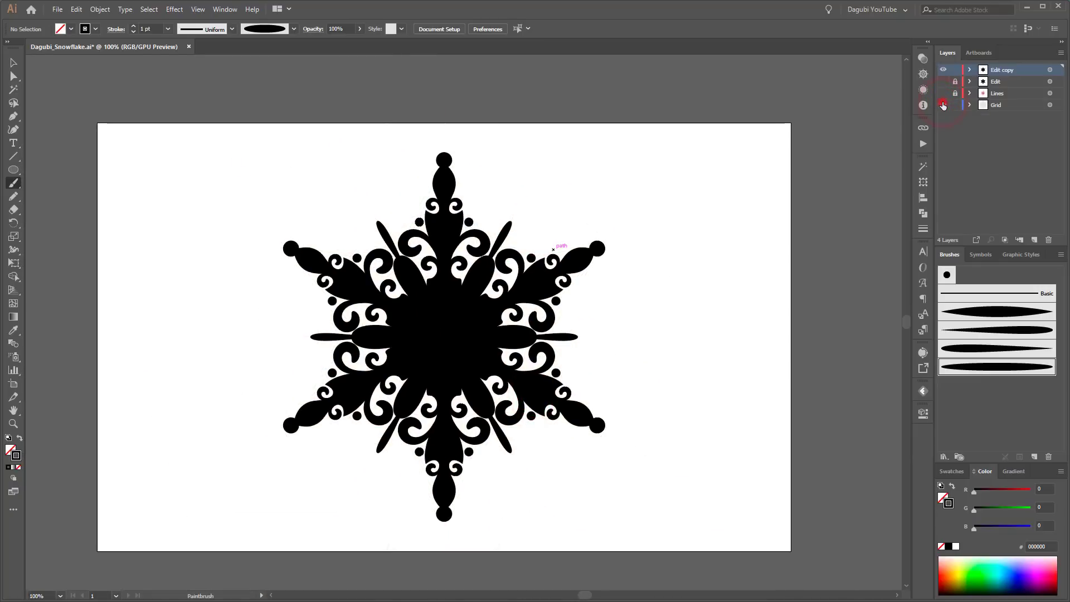
left_click(943, 105)
key("ctrl+0")
key("ctrl+s")
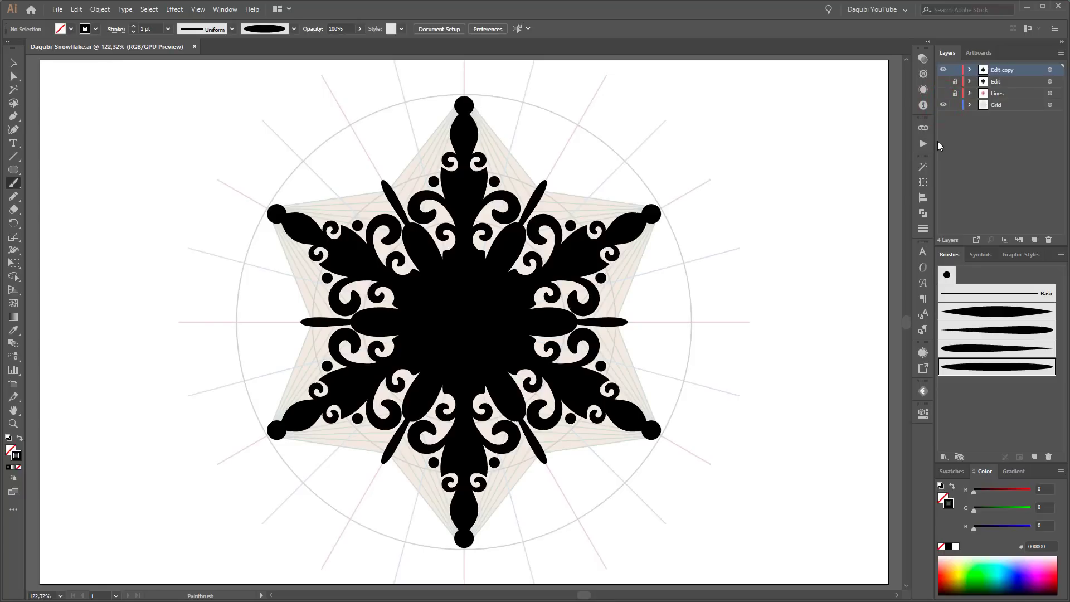
Compare the two finished designs by viewing the Edit layer on its own and returning to the Edit copy layer
left_click(943, 69)
left_click(943, 82, "alt")
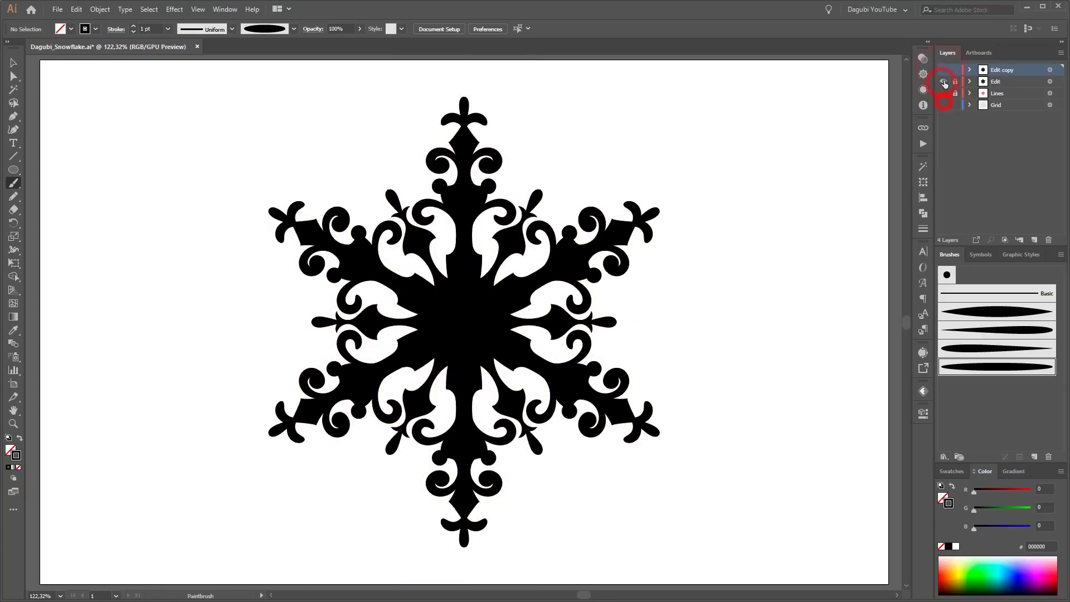
left_click(943, 81)
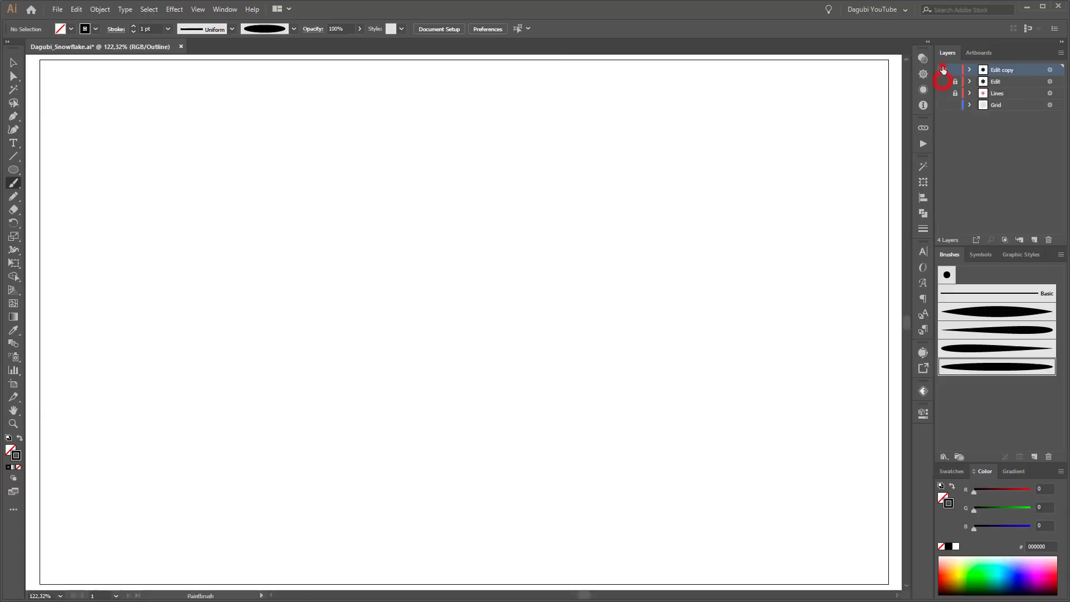
left_click(943, 70)
Duplicate the Edit copy layer, hide and lock the original Edit copy layer, and show the Grid layer
left_click_drag(1021, 70, 1034, 240)
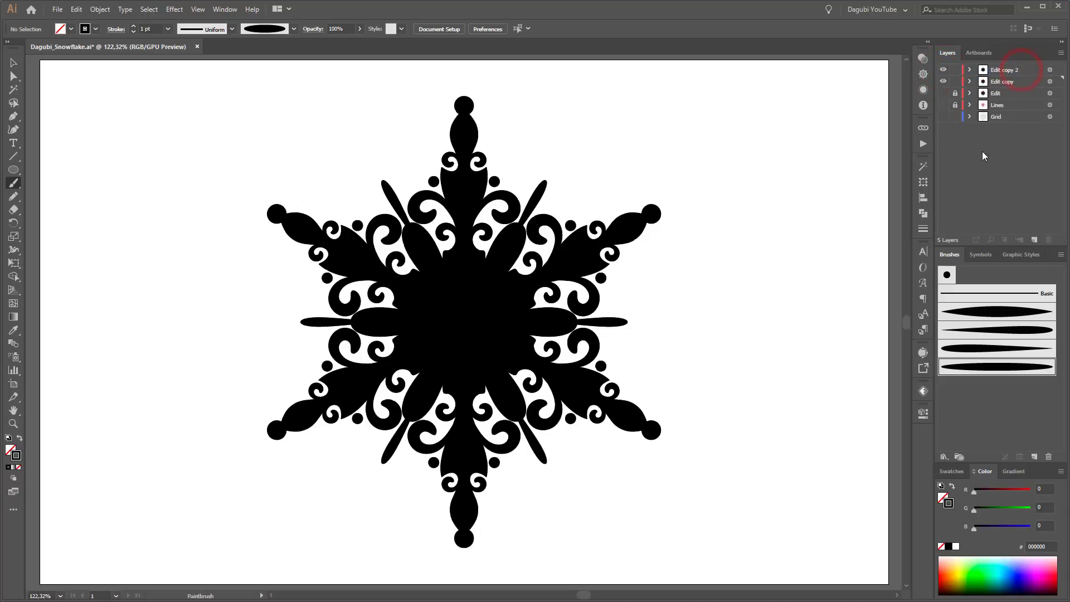
left_click(943, 81)
left_click(956, 82)
left_click(943, 116)
Select all artwork on the Edit copy 2 layer and cut it to leave the layer empty
left_click(1049, 70)
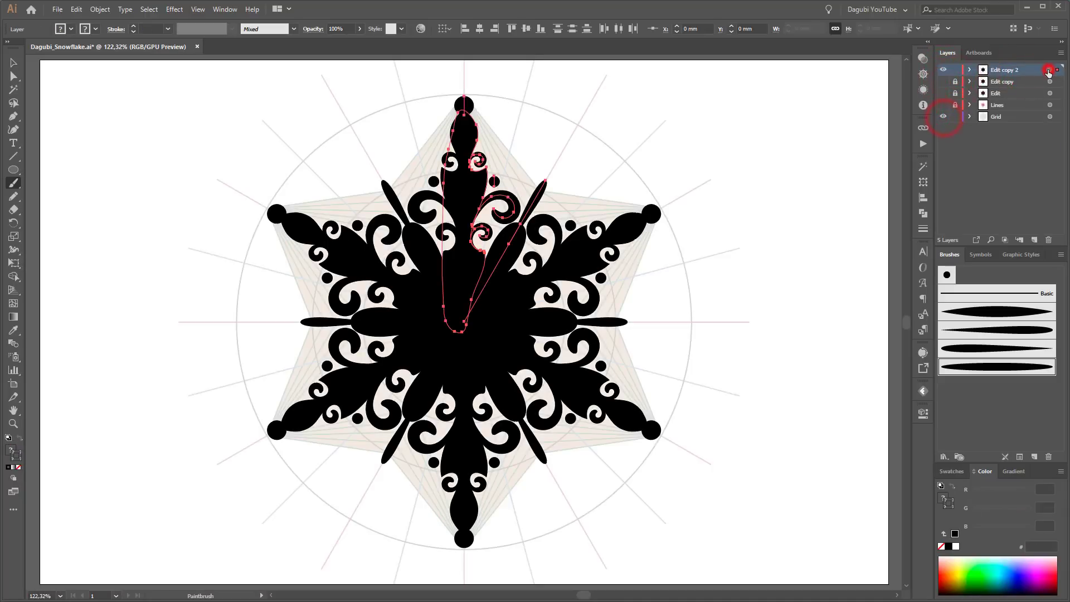
left_click(76, 10)
left_click(88, 44)
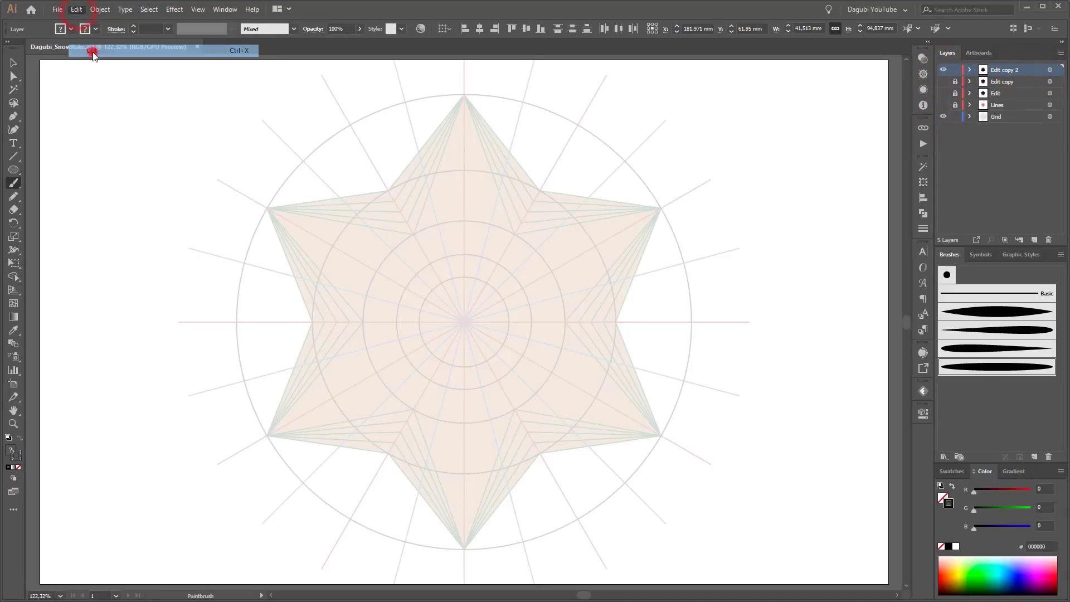
Draw a closed wavy Pencil shape about 22.5 by 52.4 mm from the centre up the vertical axis, and give it a black fill with no stroke
key("n")
left_click_drag(471, 177, 561, 318)
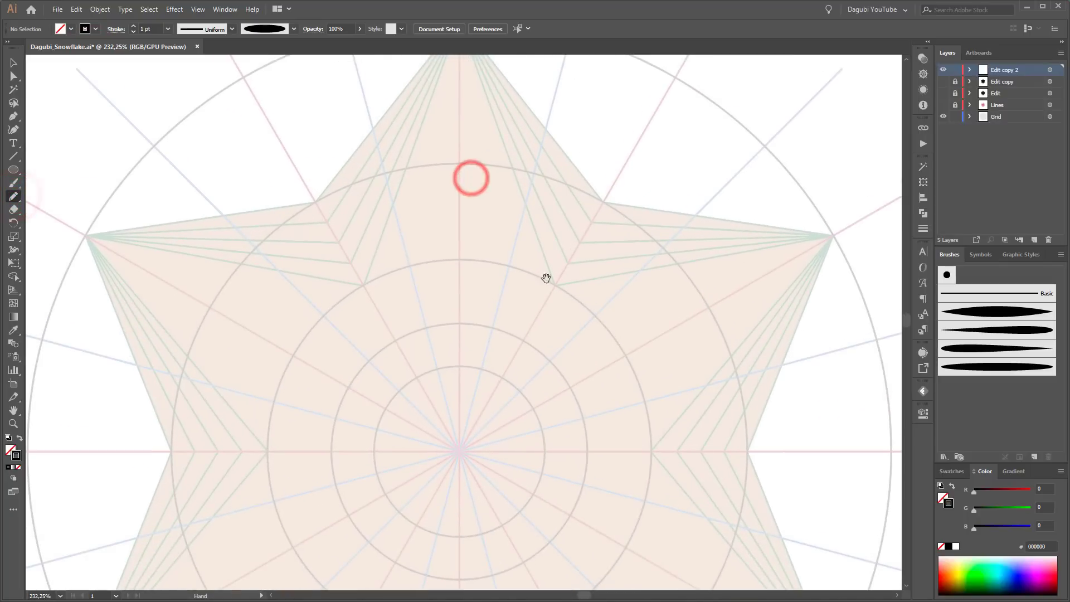
left_click_drag(557, 238, 563, 311)
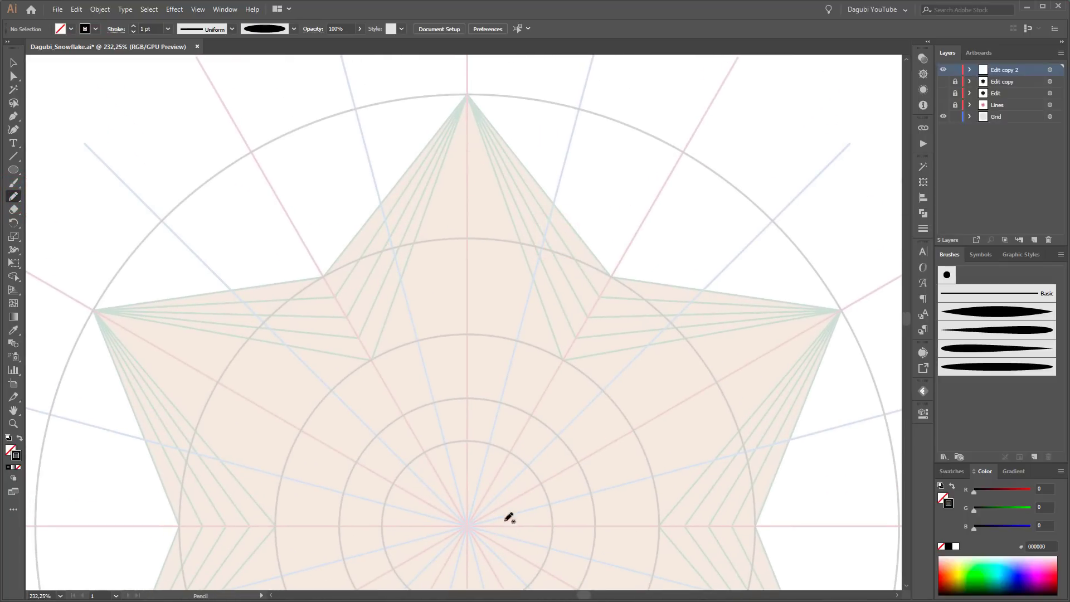
mouse_move(491, 527)
left_mouse_down()
mouse_move(486, 479)
mouse_move(516, 426)
left_mouse_up()
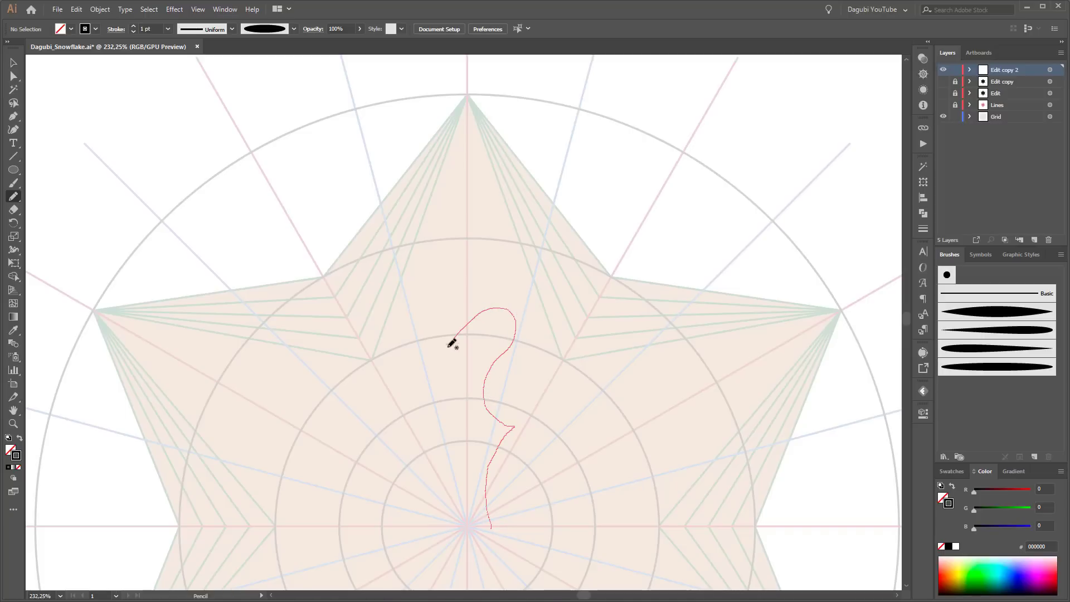
left_click_drag(492, 527, 490, 524)
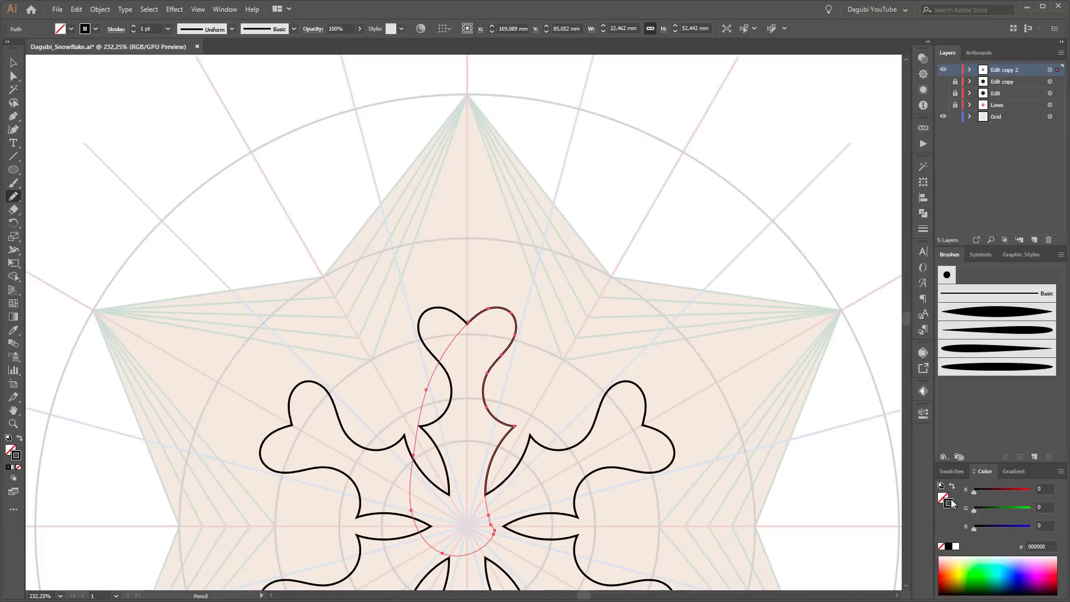
left_click(941, 546)
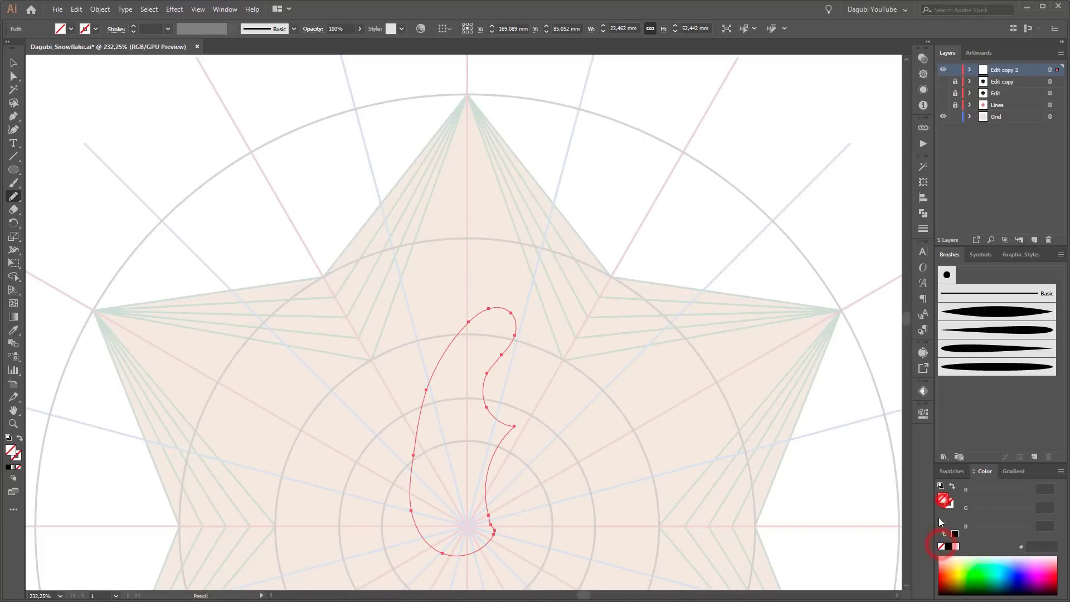
left_click(949, 546)
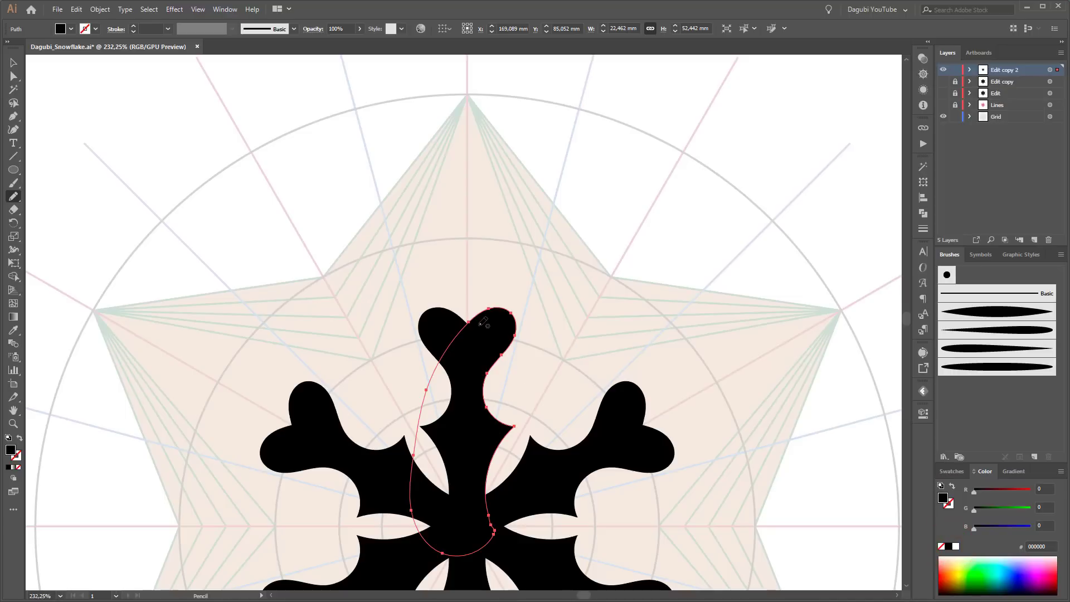
Draw a pointed spire about 15.2 by 38 mm above the heart-shaped lobes and a curl-tipped petal along the adjacent diagonal axis with the Pencil
mouse_move(484, 326)
left_mouse_down()
mouse_move(479, 296)
mouse_move(503, 246)
left_mouse_up()
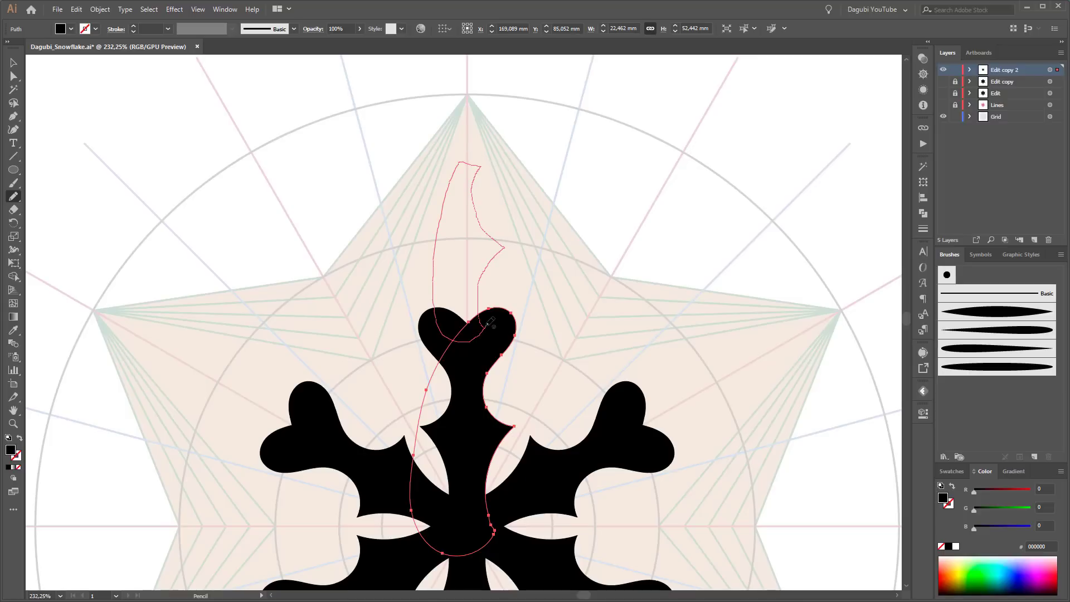
left_click_drag(491, 321, 492, 323)
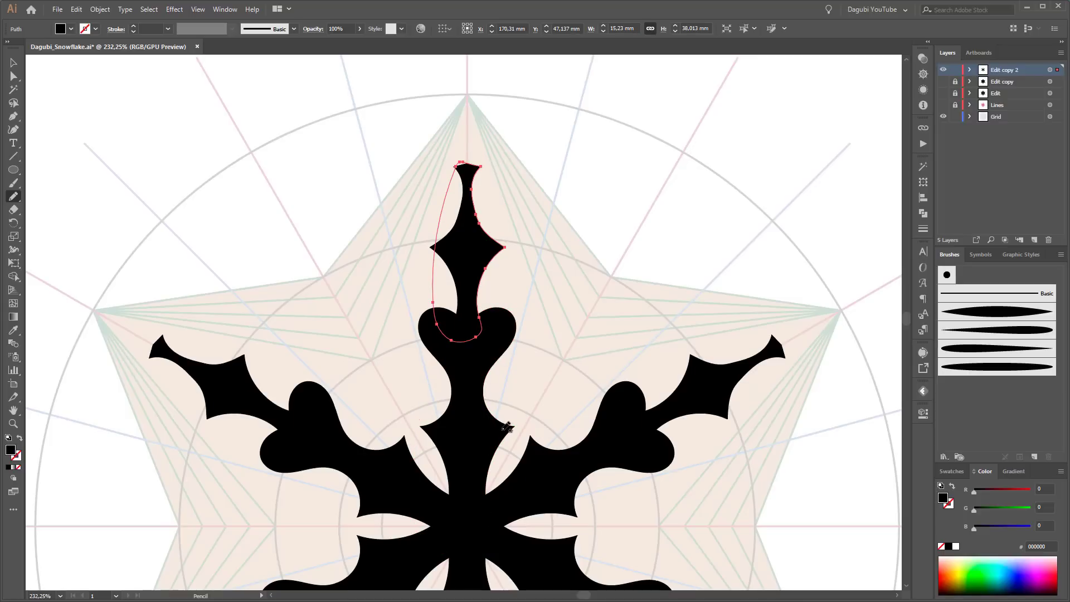
mouse_move(501, 429)
left_mouse_down()
mouse_move(492, 368)
mouse_move(539, 342)
left_mouse_up()
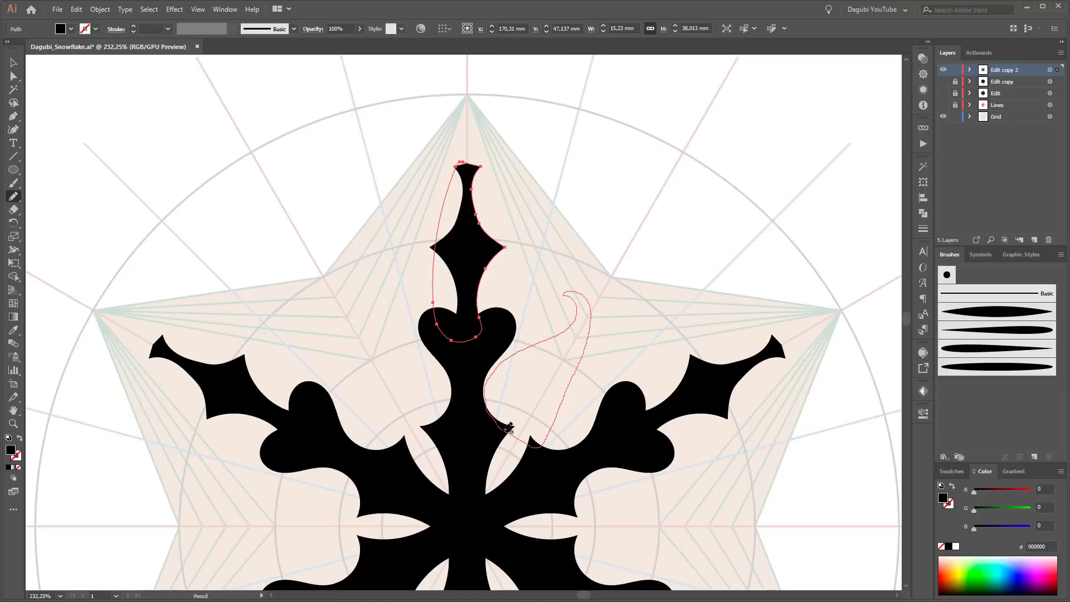
left_click_drag(508, 427, 507, 427)
left_click(707, 234, "ctrl")
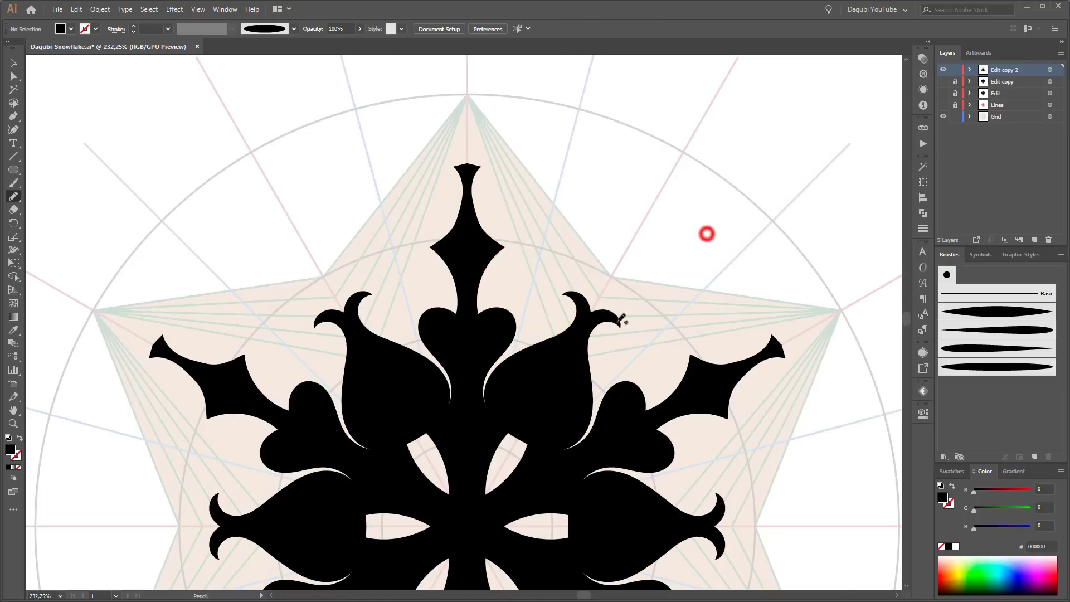
Paint a round dot with the circle brush on the vertical axis, touching the tip of the spire
scroll(641, 357, "down", 4)
scroll(648, 386, "up", 5)
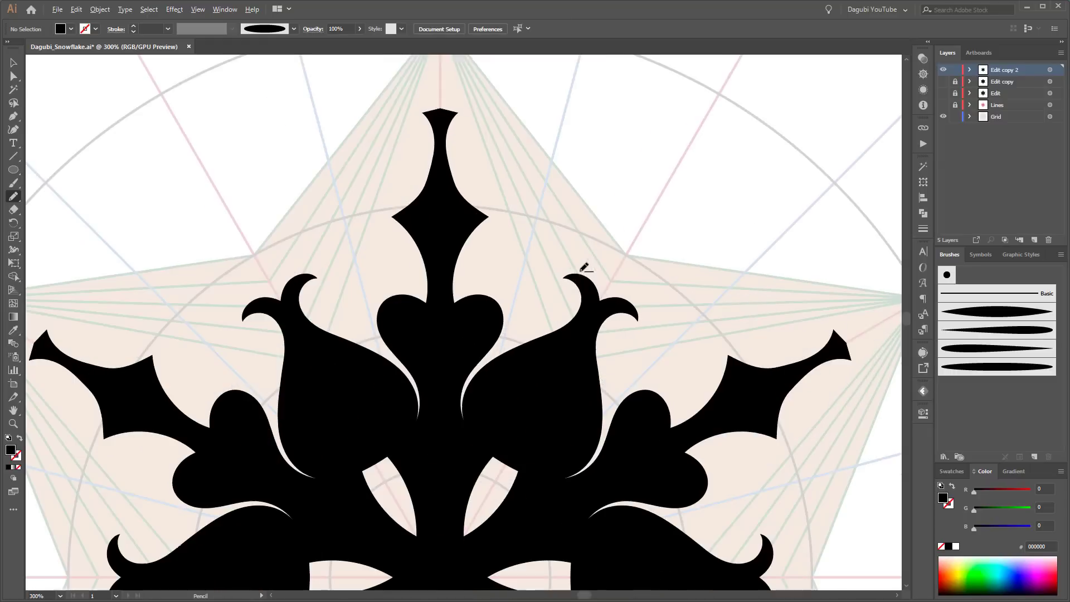
left_click_drag(545, 239, 524, 323)
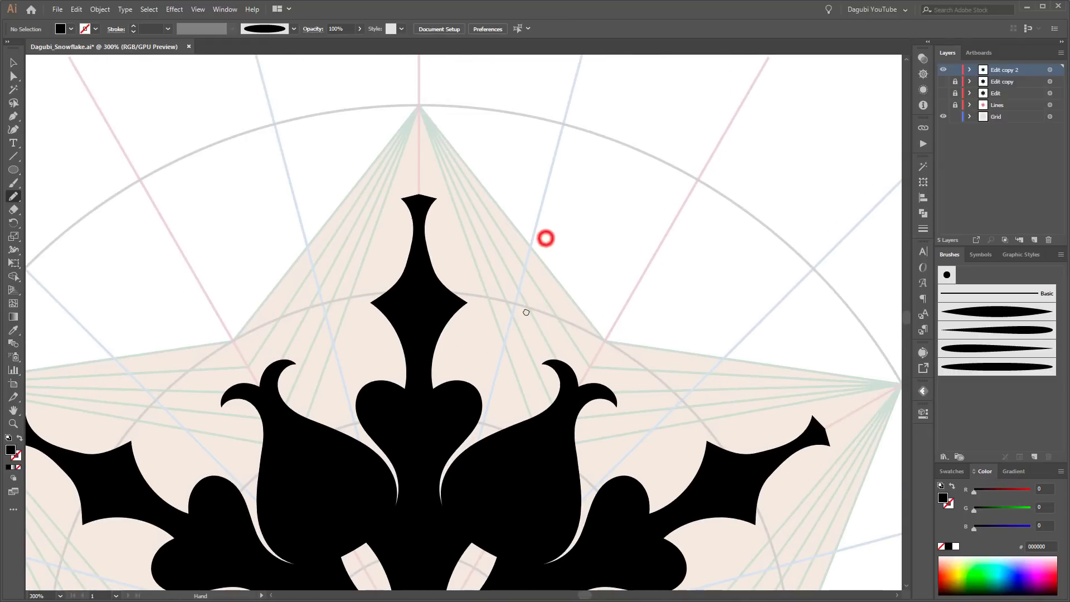
left_click(15, 184)
left_click(998, 368)
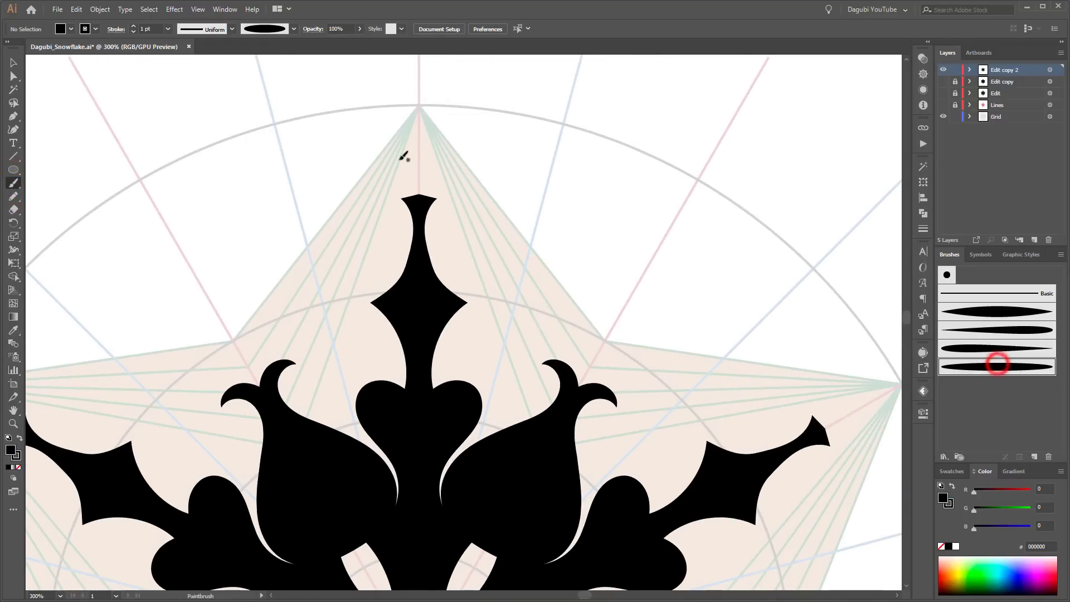
left_click(419, 120)
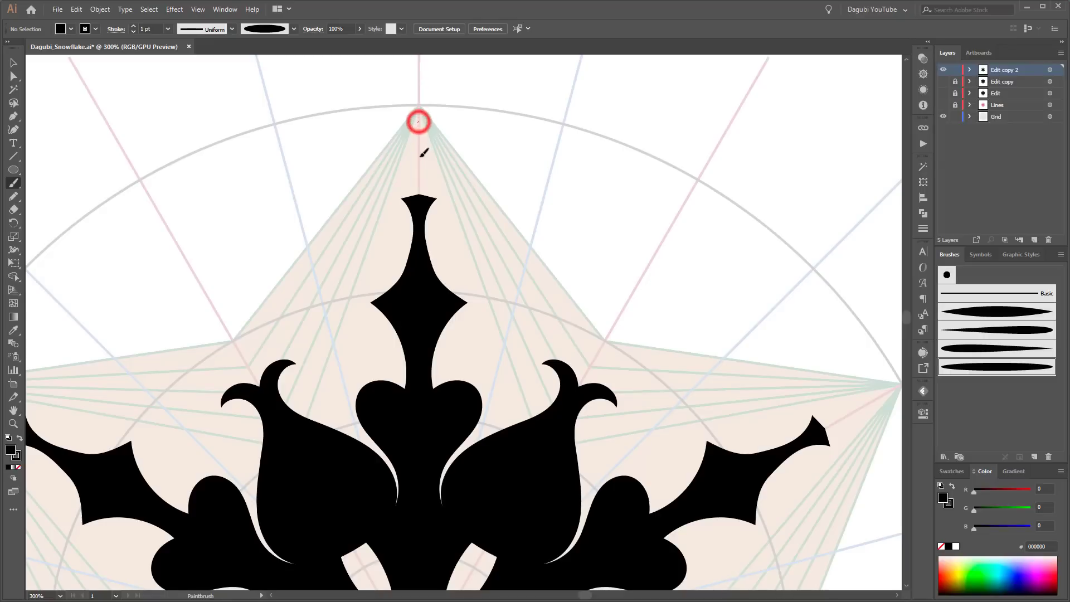
left_click_drag(427, 159, 427, 196)
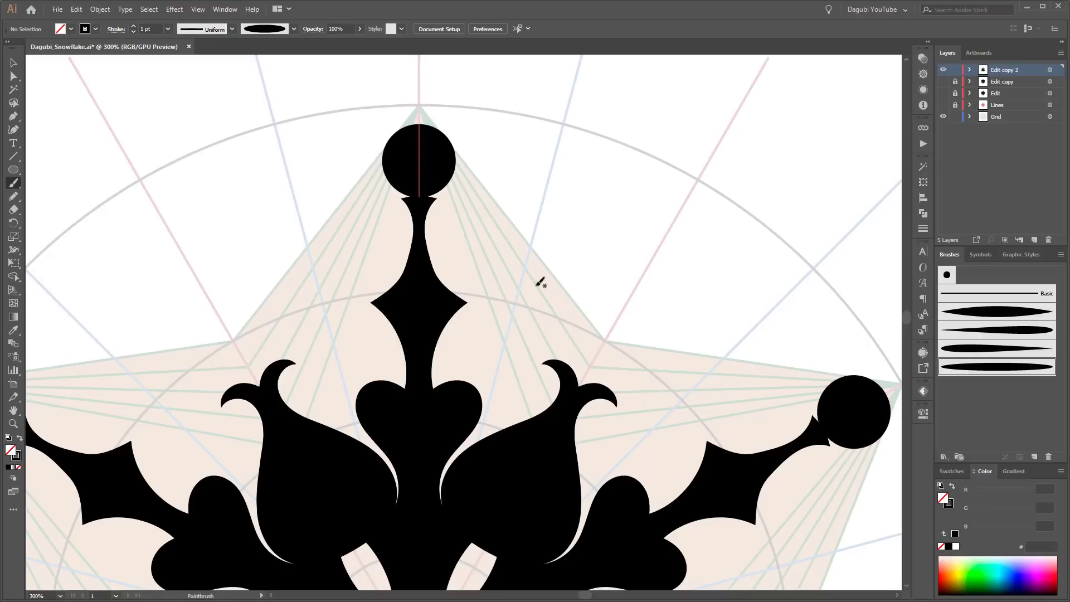
Smooth the spire's concave edge between its narrow neck and its side point with the Smooth tool
scroll(419, 242, "up", 2)
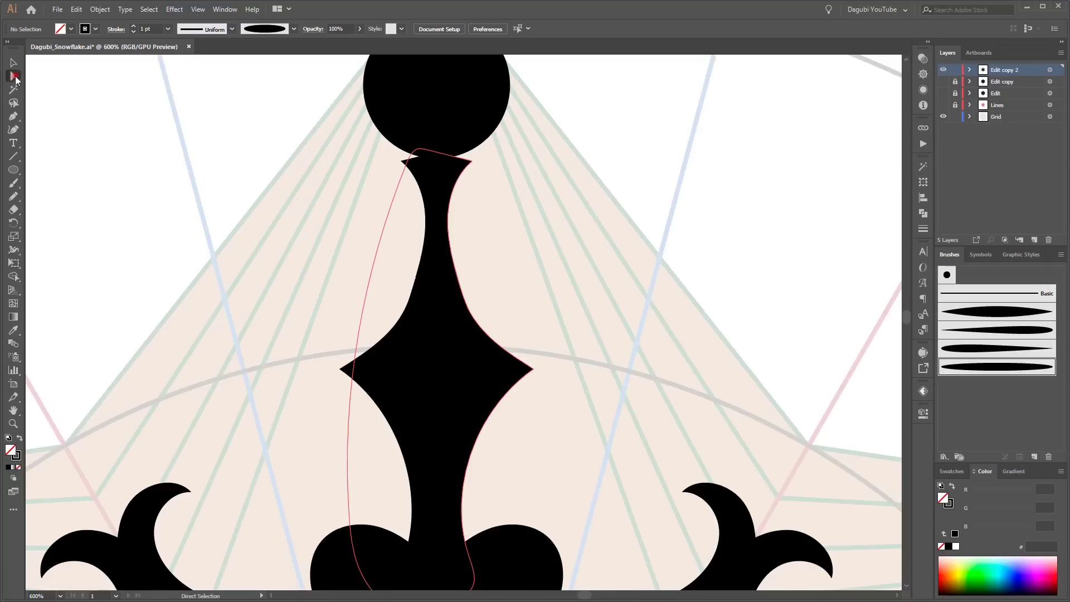
left_click(452, 310)
left_click_drag(13, 196, 58, 223)
left_click_drag(479, 323, 482, 323)
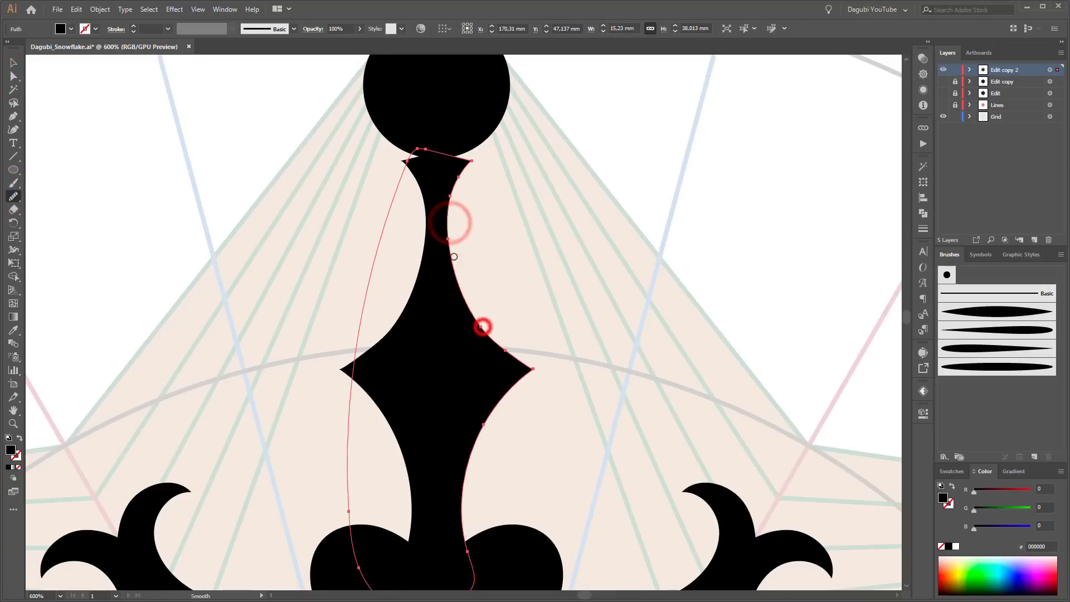
left_click(277, 218, "ctrl")
scroll(464, 284, "down", 2)
scroll(464, 284, "down", 3)
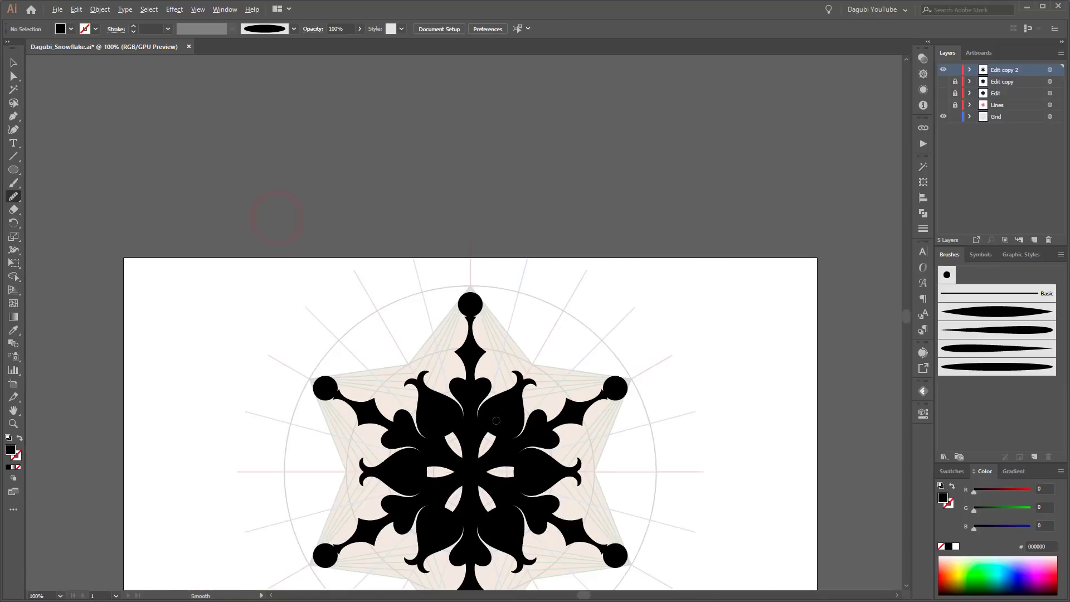
Paint a teardrop stroke with the tapered brush, rising diagonally outward from the spire's side point
scroll(488, 430, "up", 2)
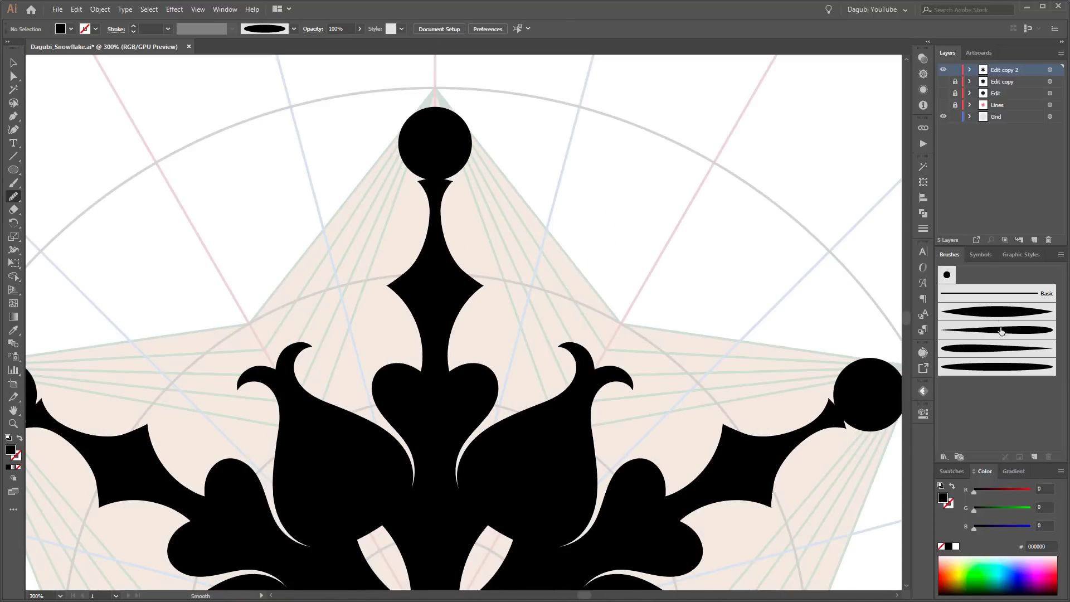
left_click(1010, 330)
left_click(12, 184)
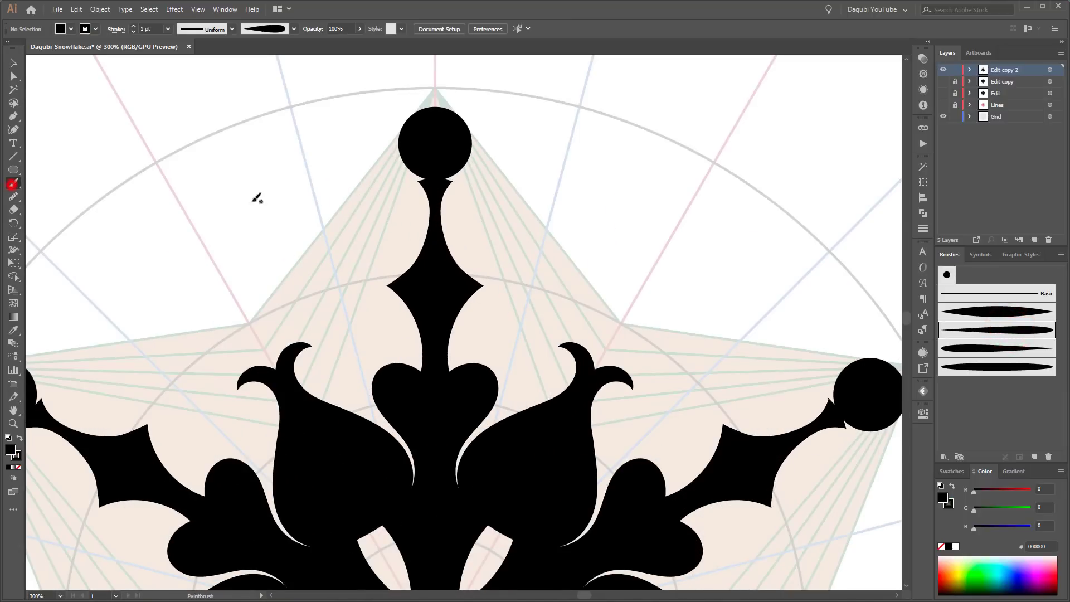
left_click_drag(448, 315, 528, 315)
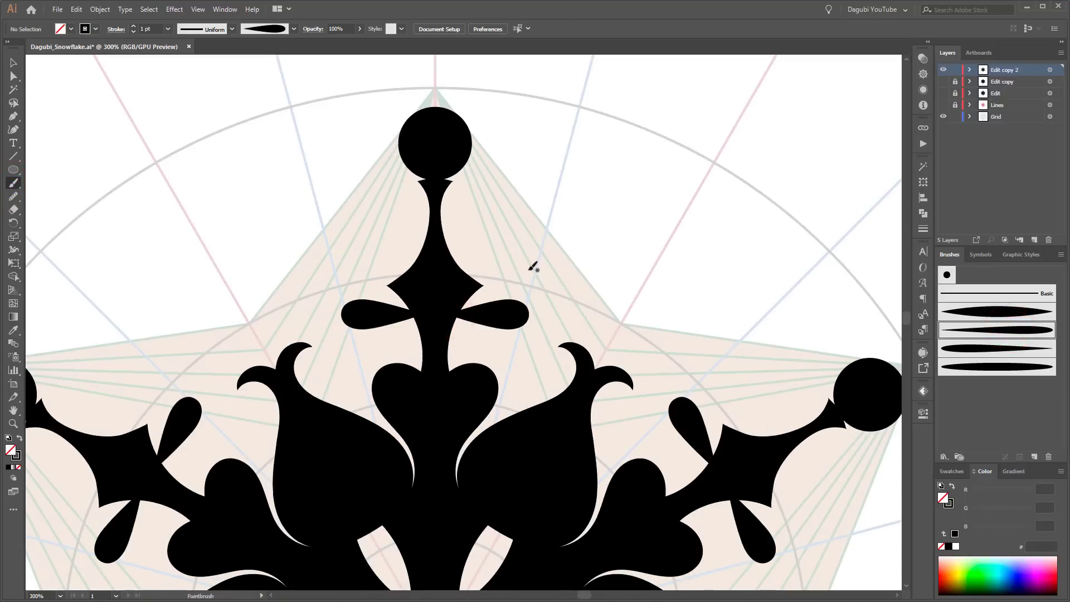
key("ctrl+z")
left_click_drag(460, 300, 517, 238)
key("ctrl+z")
scroll(524, 333, "down", 3)
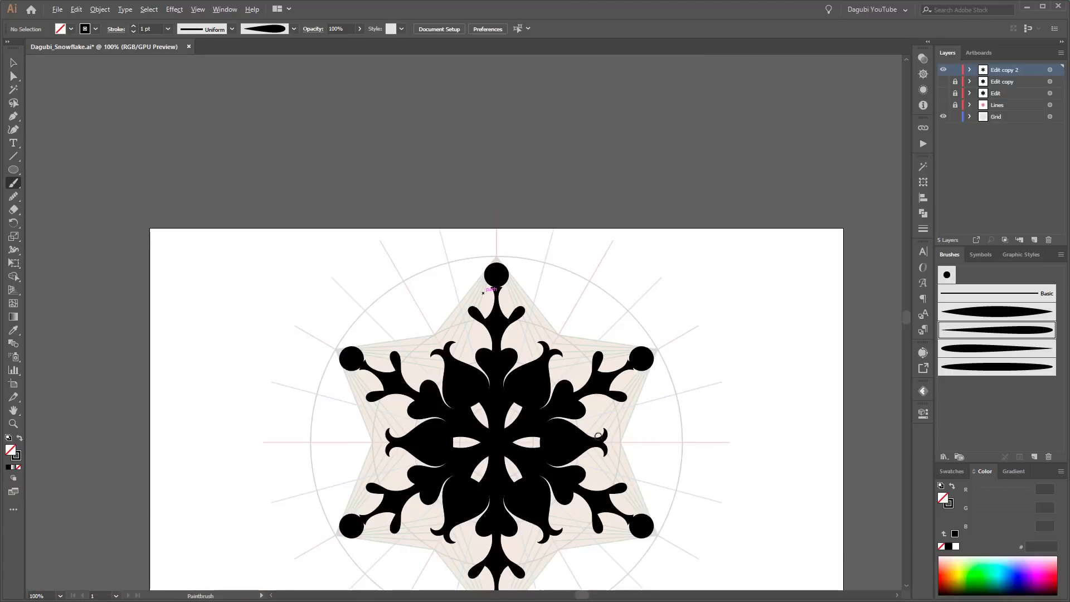
scroll(563, 373, "up", 3)
left_click_drag(450, 427, 511, 297)
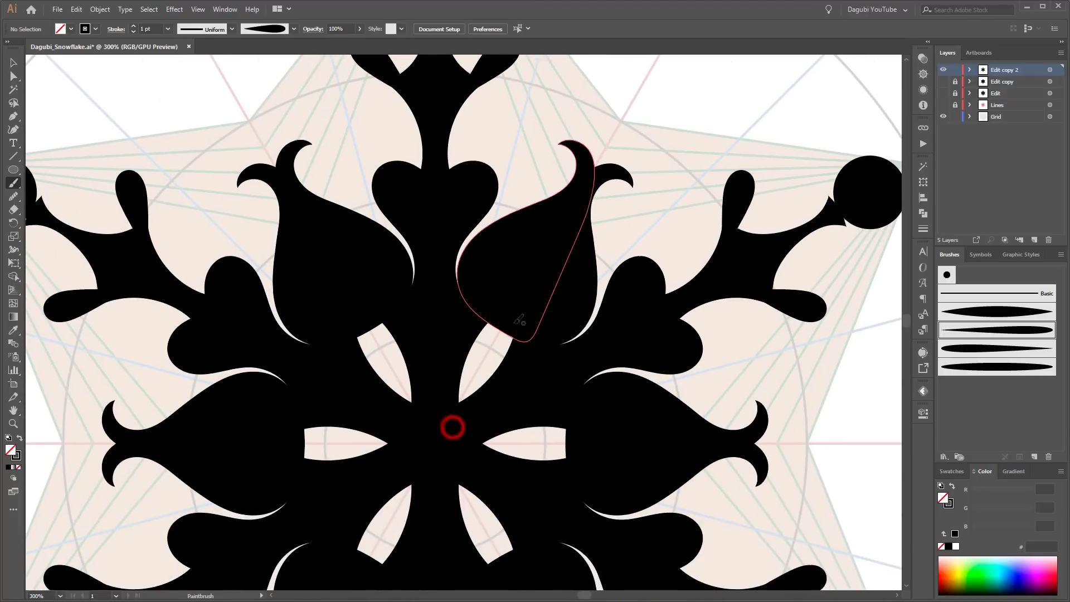
scroll(517, 317, "up", 1)
left_click(487, 373, "ctrl")
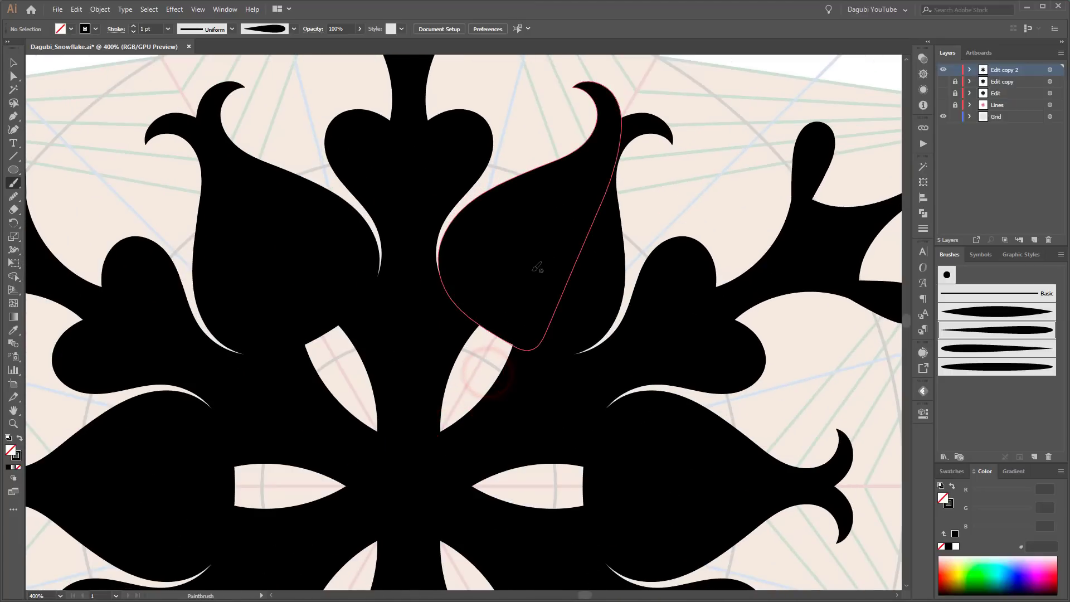
Paint a tapered brush stroke over the outer end of the inner petal-shaped opening, rotate it steeper, and set its stroke weight to 2 pt
left_click_drag(490, 341, 467, 363)
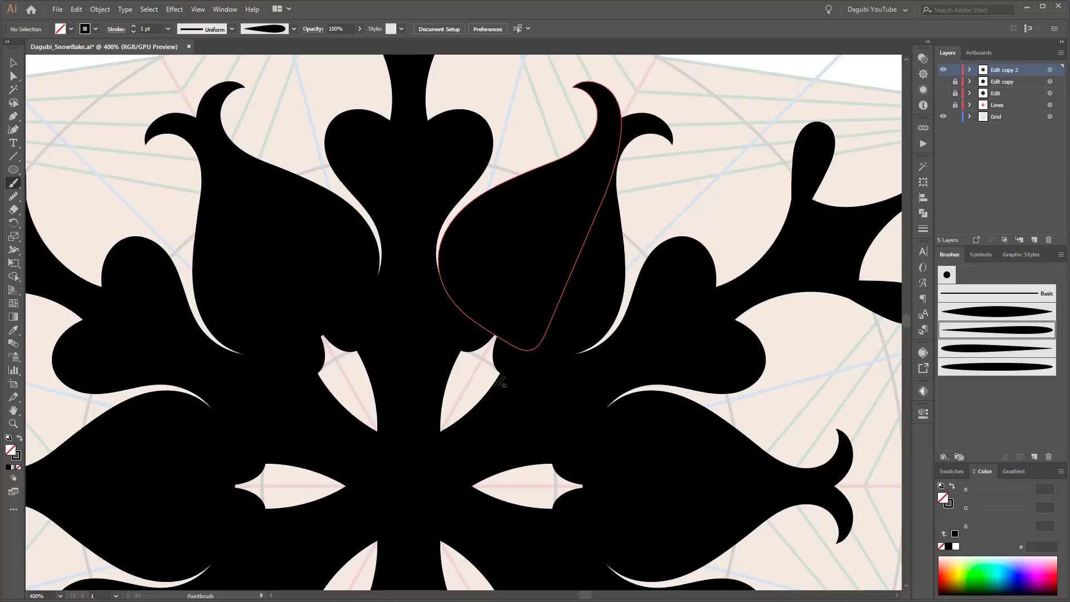
mouse_move(534, 275)
left_mouse_down()
mouse_move(457, 352)
mouse_move(499, 365)
mouse_move(491, 357)
left_mouse_up()
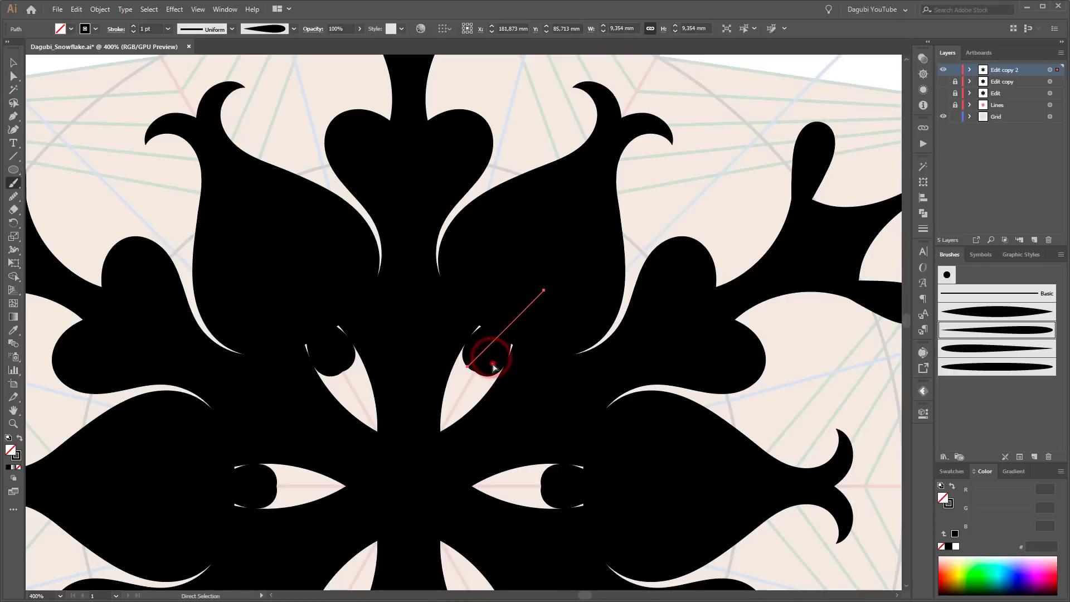
key("e")
mouse_move(584, 285)
left_mouse_down()
mouse_move(584, 266)
mouse_move(581, 284)
left_mouse_up()
left_click(134, 26)
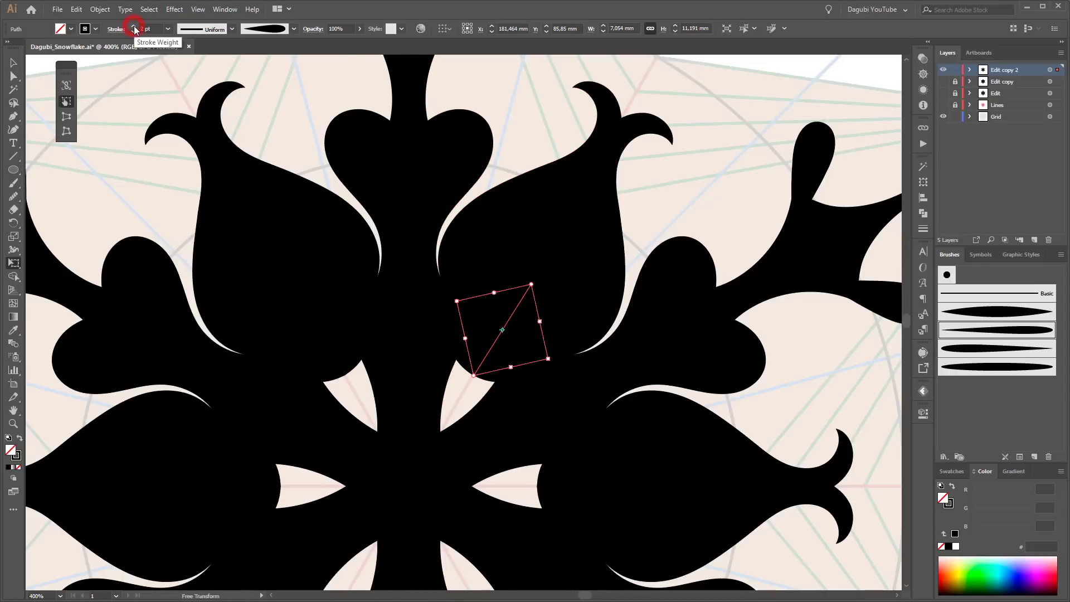
left_click(726, 163)
key("ctrl+1")
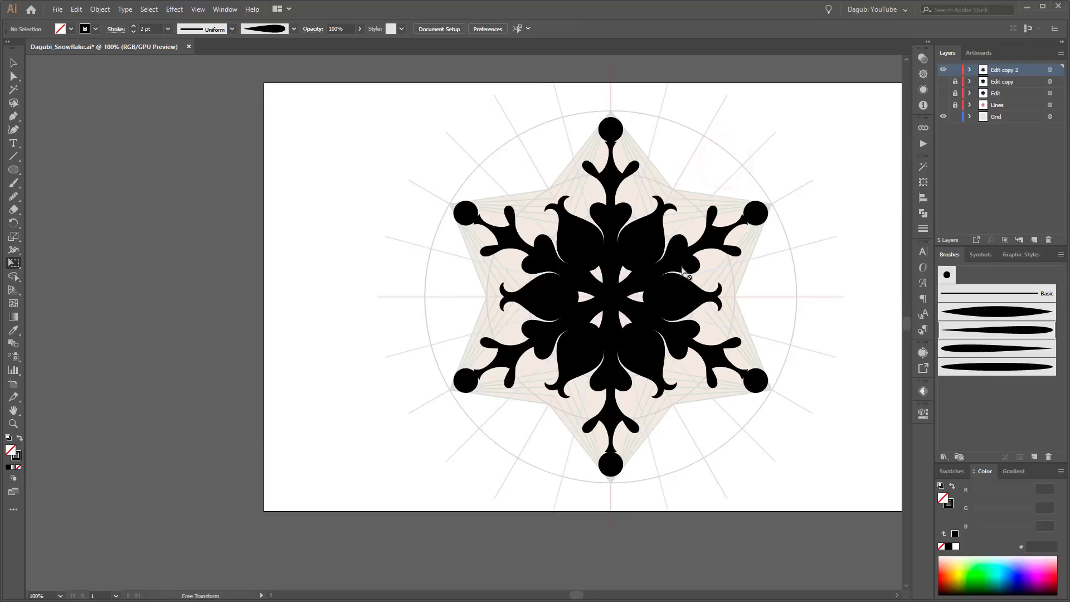
Paint a curl with the tapered brush, starting at the spire's neck just below the top dot and curving outward and down
left_click_drag(662, 215, 505, 277)
scroll(455, 190, "up", 4)
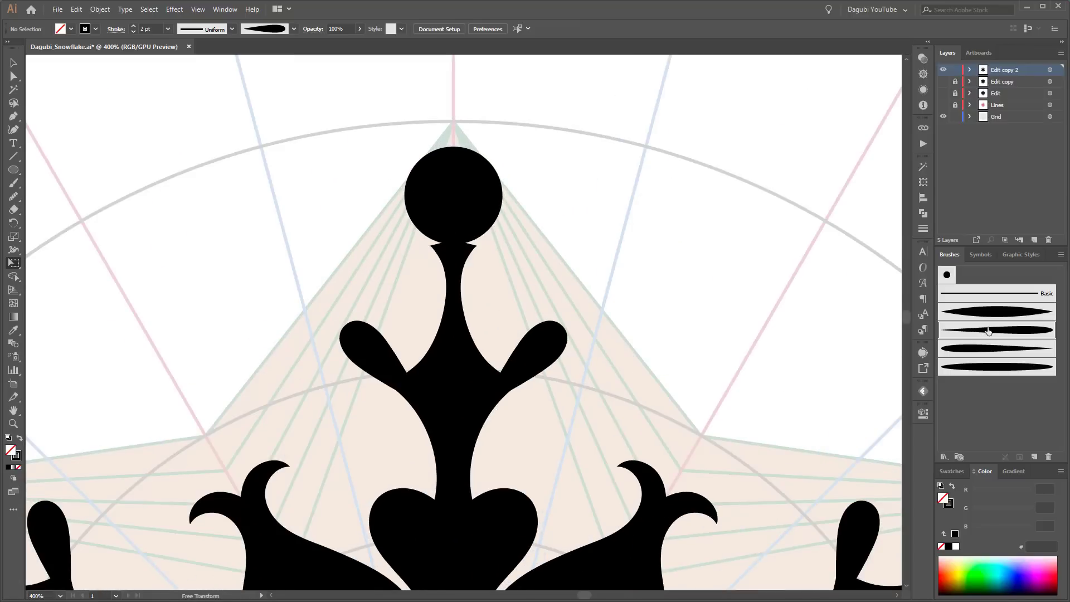
left_click(13, 183)
mouse_move(639, 419)
left_mouse_down()
mouse_move(581, 439)
mouse_move(623, 446)
left_mouse_up()
mouse_move(436, 285)
left_mouse_down()
mouse_move(453, 259)
mouse_move(482, 262)
mouse_move(491, 278)
mouse_move(482, 290)
mouse_move(461, 286)
left_mouse_up()
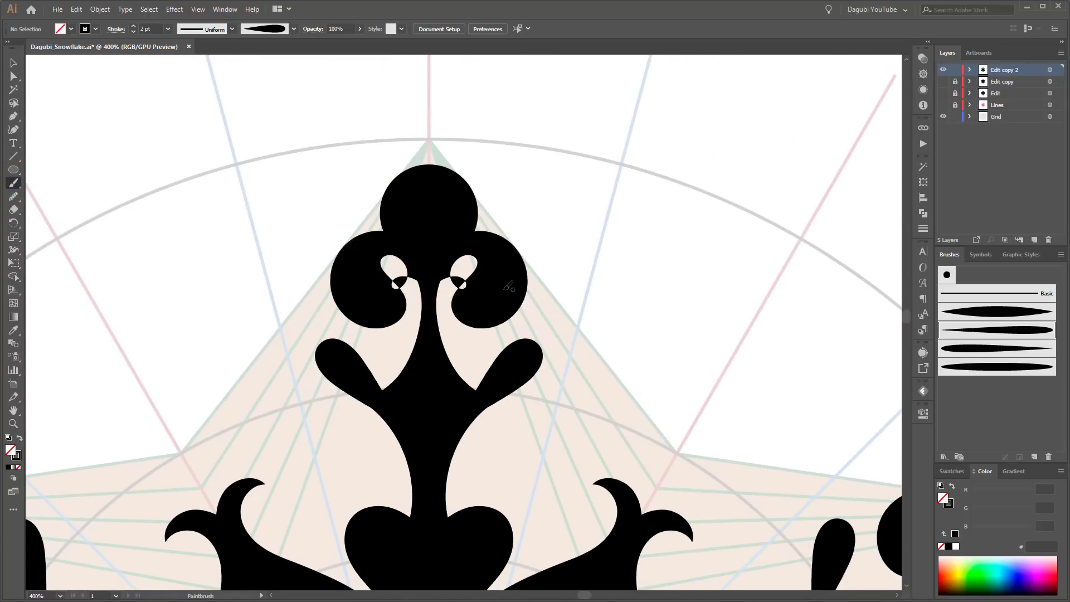
Set the curl's stroke weight to 0.5 pt and rotate it slightly counterclockwise beneath the top dot
left_click(504, 291, "ctrl")
left_click(133, 32)
left_click(134, 32)
left_click(134, 33)
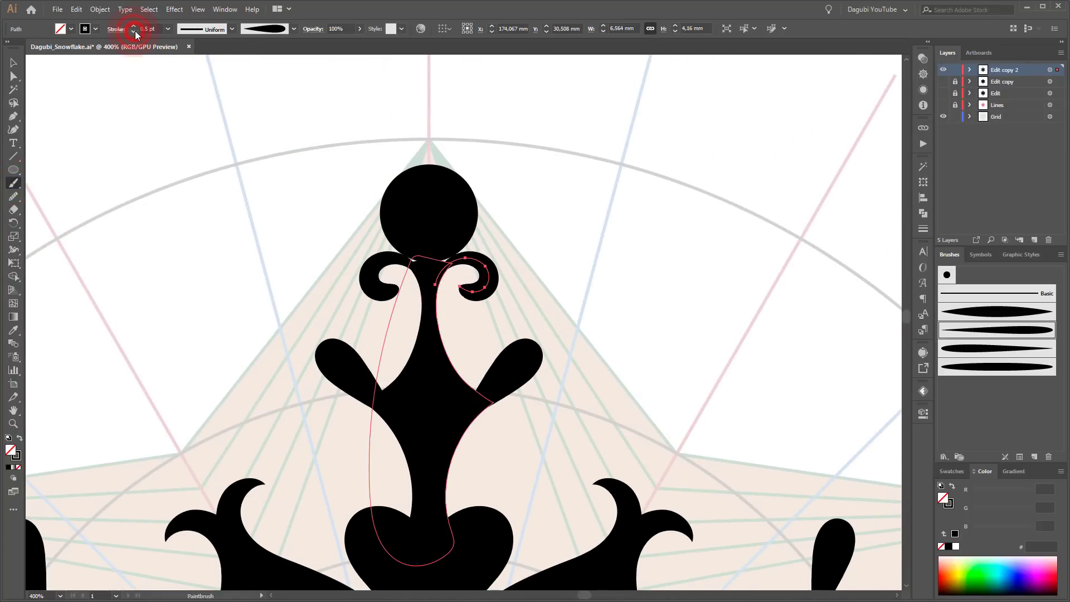
scroll(474, 253, "up", 3)
left_click(485, 297)
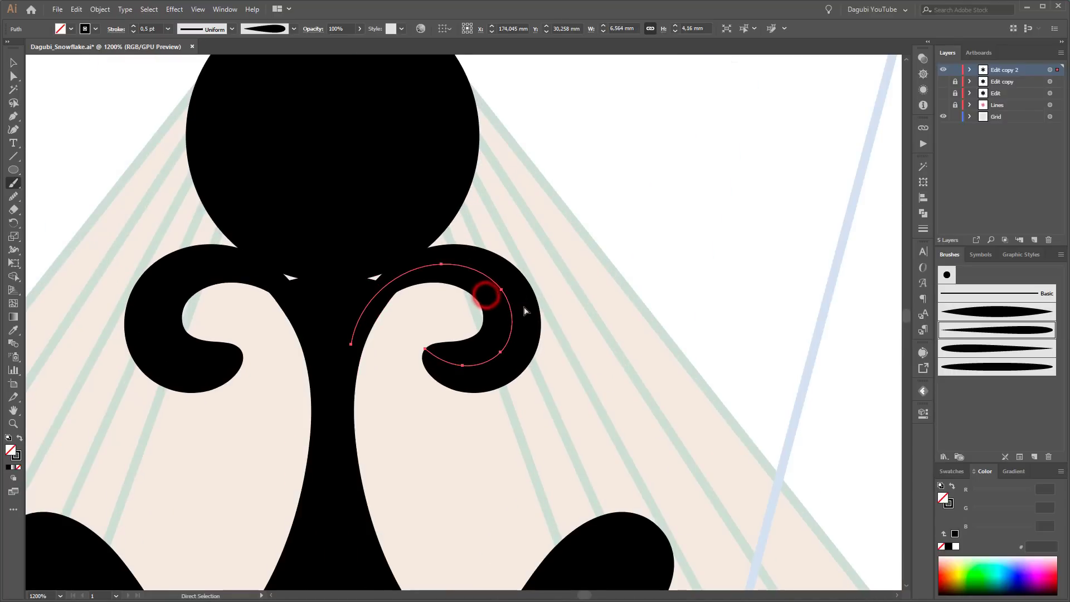
key("e")
left_click_drag(587, 325, 592, 299)
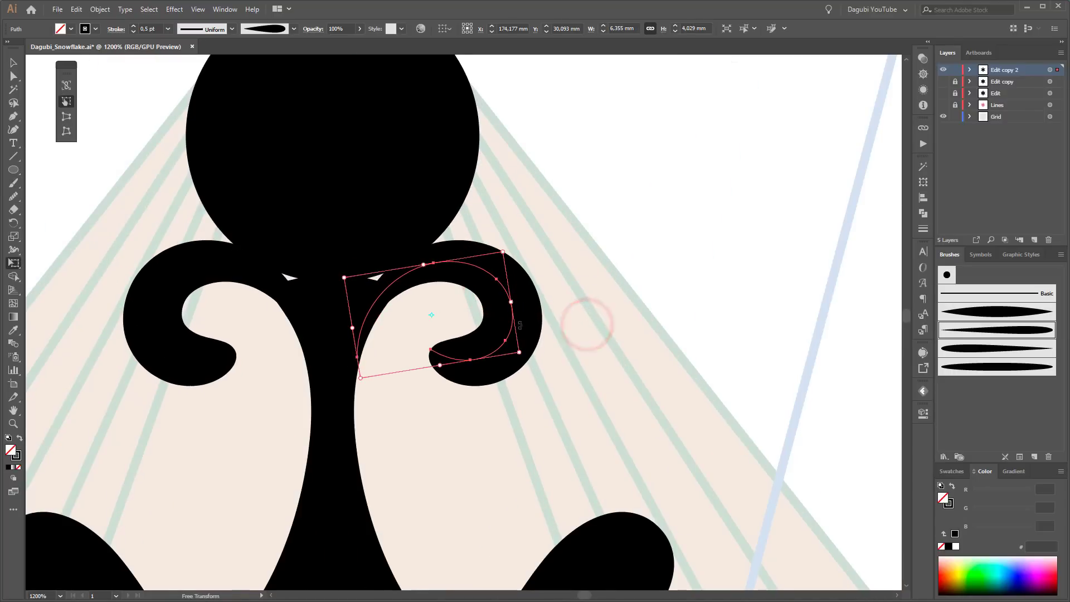
left_click(638, 300, "ctrl")
left_click(416, 175, "ctrl")
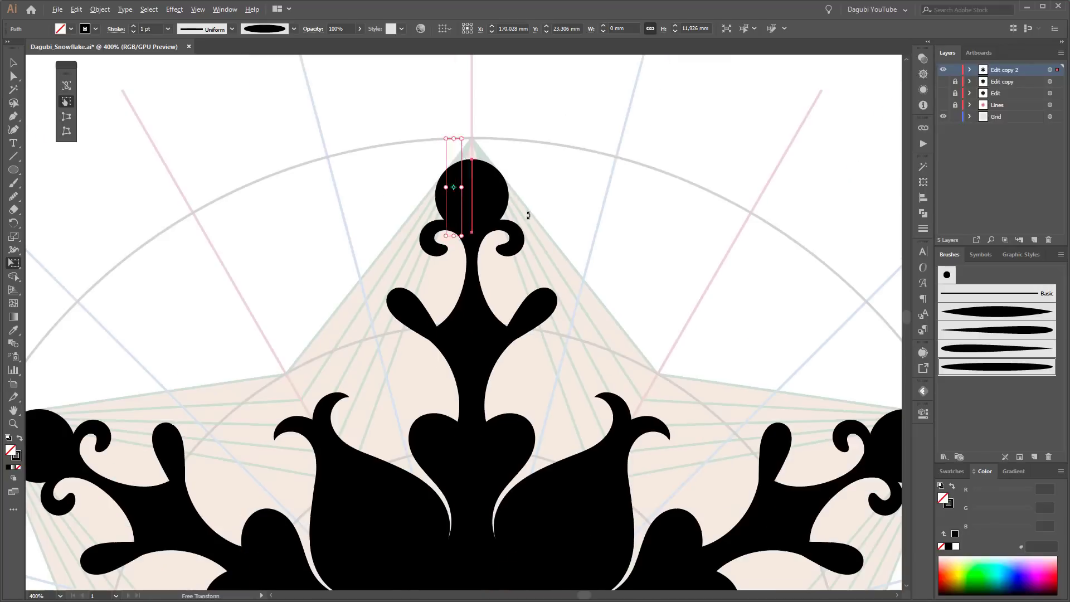
Paint a large inward-curling spiral with the symmetrical pointed brush, starting from the spire's edge just below the teardrop leaf
scroll(518, 214, "down", 4)
left_click(704, 253, "ctrl")
scroll(642, 292, "down", 4)
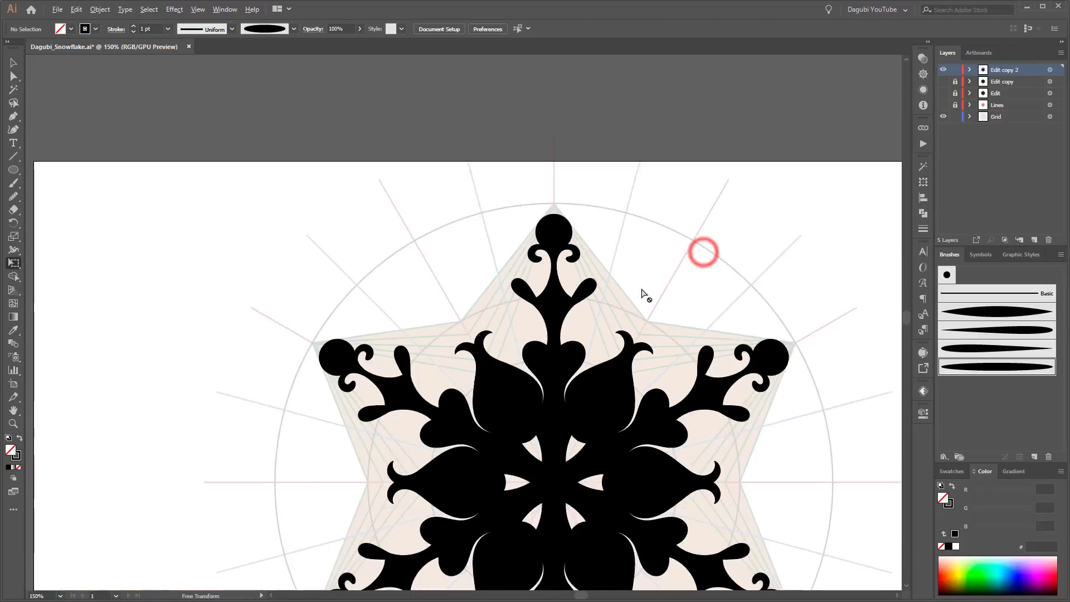
left_click_drag(654, 345, 513, 315)
scroll(483, 270, "up", 1)
scroll(483, 270, "up", 5)
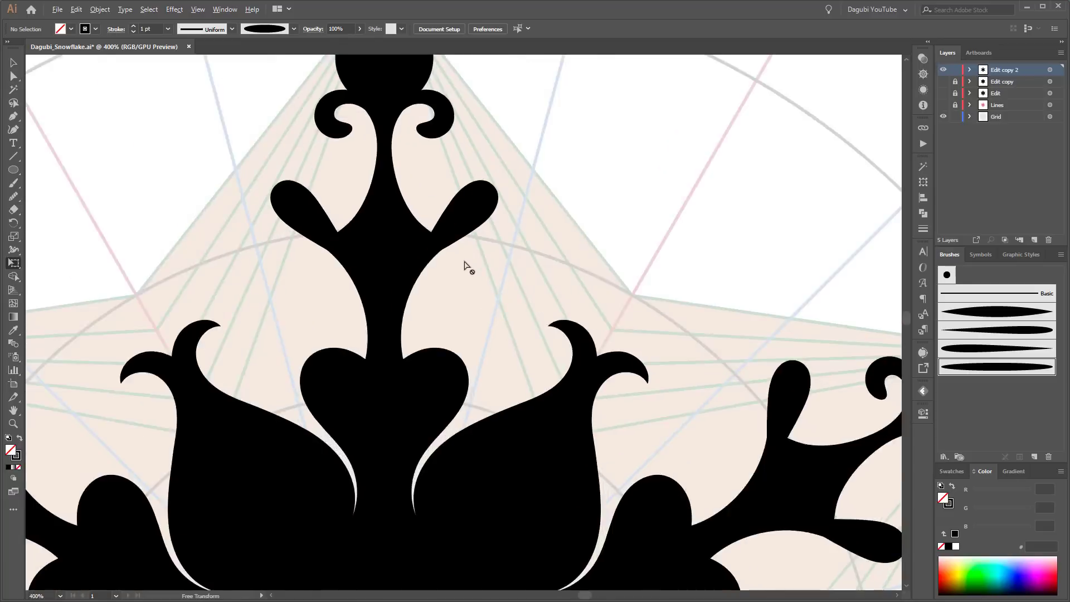
left_click(1010, 316)
key("b")
mouse_move(393, 287)
left_mouse_down()
mouse_move(435, 243)
mouse_move(485, 231)
left_mouse_up()
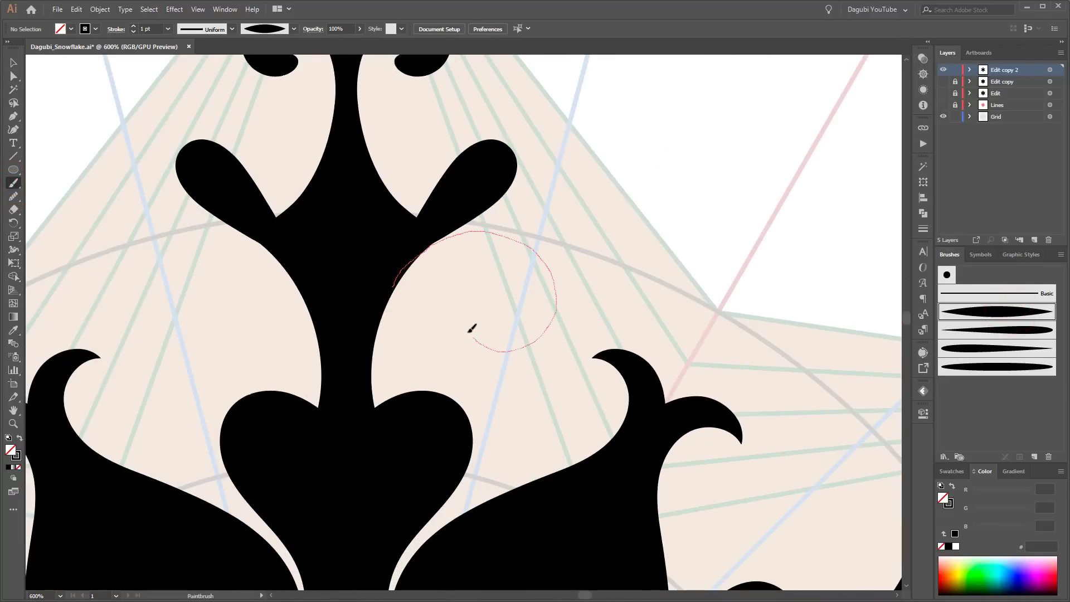
left_click_drag(479, 277, 486, 276)
Set the large spiral's stroke weight to 0.5 pt
left_click(551, 364)
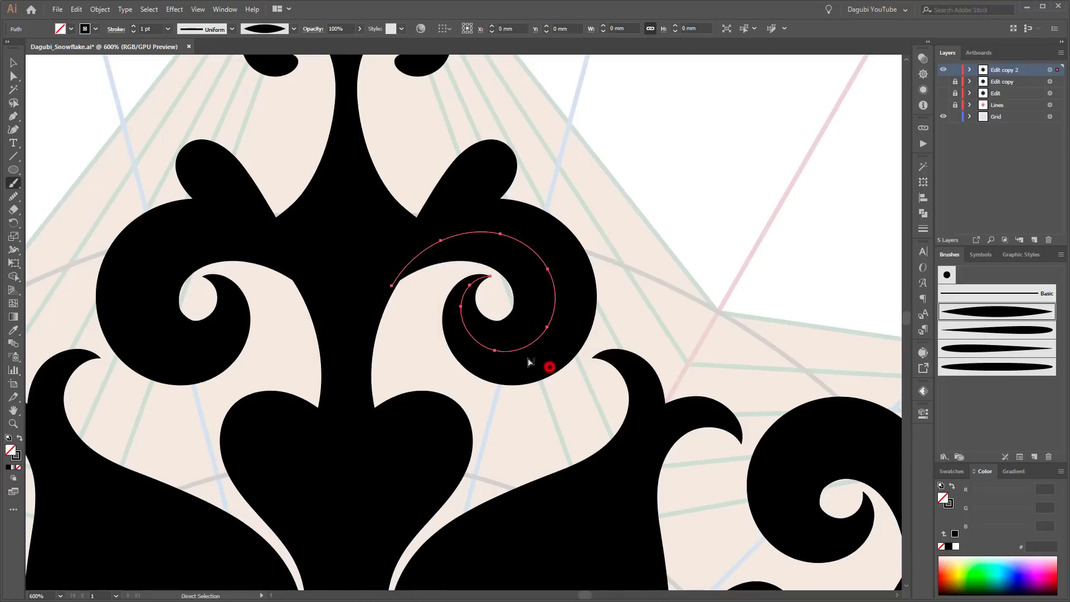
left_click(133, 31)
left_click(133, 31)
left_click(599, 237, "ctrl")
scroll(611, 258, "down", 4)
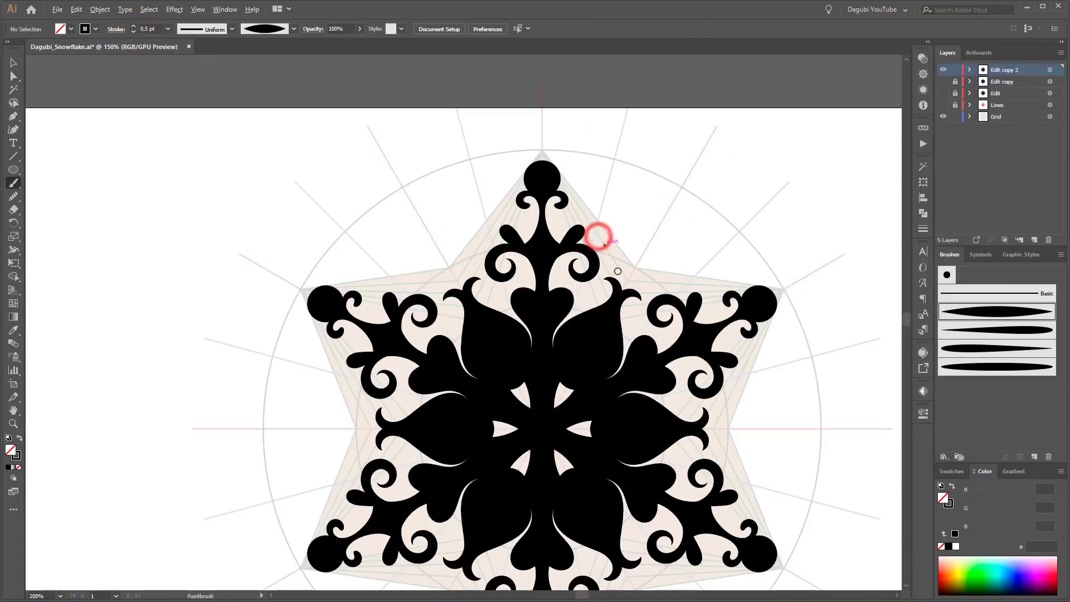
Paint a short teardrop stroke with the tapered brush along the diagonal axis, pointing outward between the petal's curled tips
left_click_drag(656, 432, 519, 325)
scroll(489, 160, "up", 3)
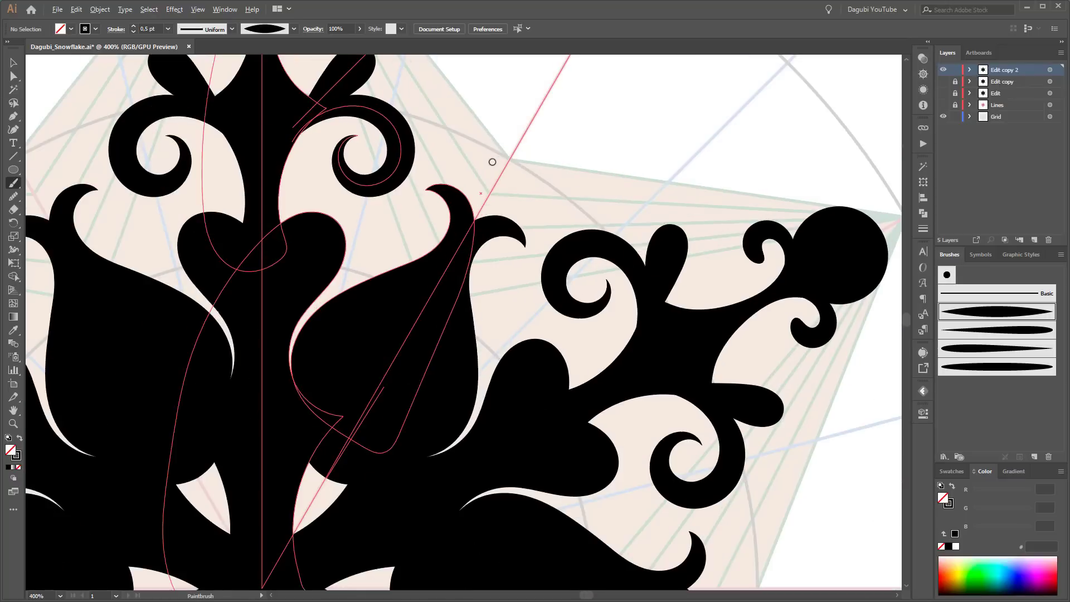
left_click(1035, 329)
left_click_drag(464, 239, 504, 177)
key("ctrl+1")
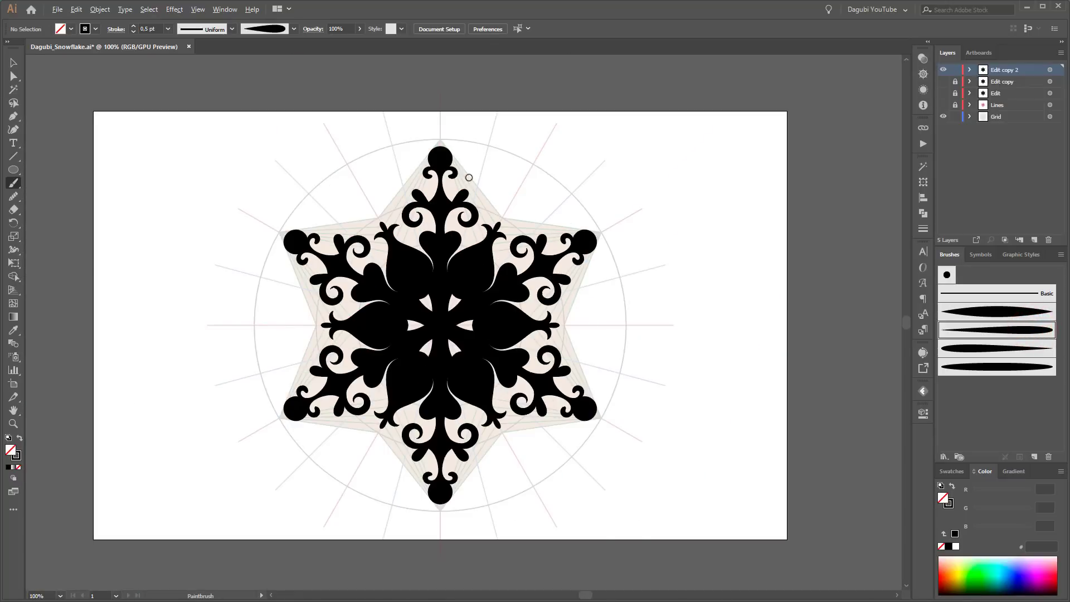
Paint a round dot about 4.8 mm high with the rounded brush just beyond the upper teardrop leaf's tip, using a 1 pt stroke
scroll(469, 178, "up", 3)
scroll(474, 181, "up", 1)
left_click(1022, 366)
left_click_drag(469, 184, 471, 223)
left_click(133, 25)
scroll(491, 213, "up", 2)
left_click_drag(479, 203, 496, 221)
key("ctrl+1")
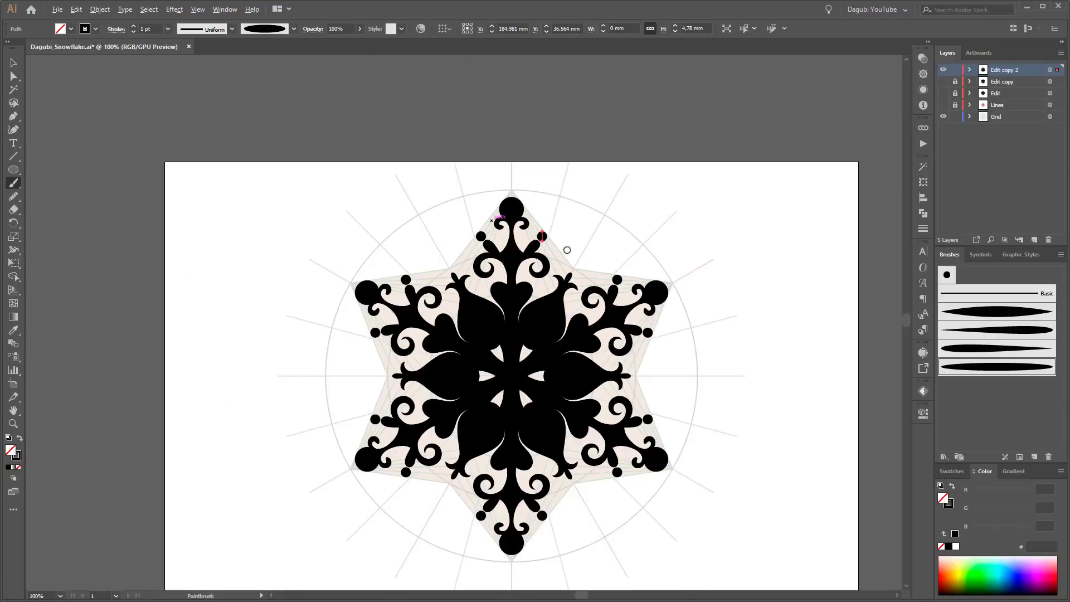
left_click(800, 388)
Hide the Grid layer and unlock the locked triangular segment of the Edit copy 2 layer
left_click(942, 116)
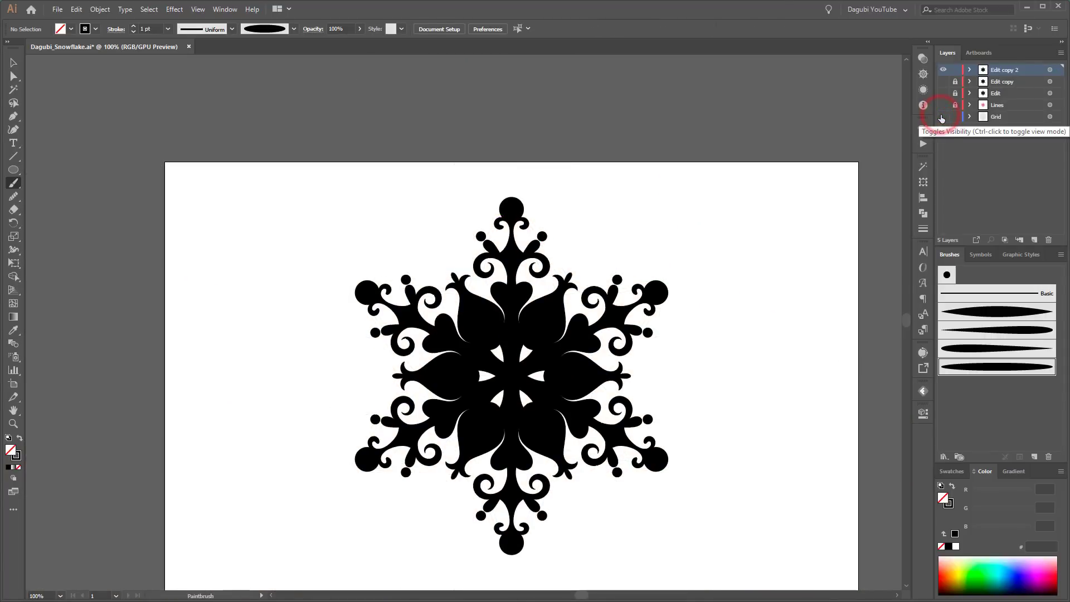
left_click(942, 117)
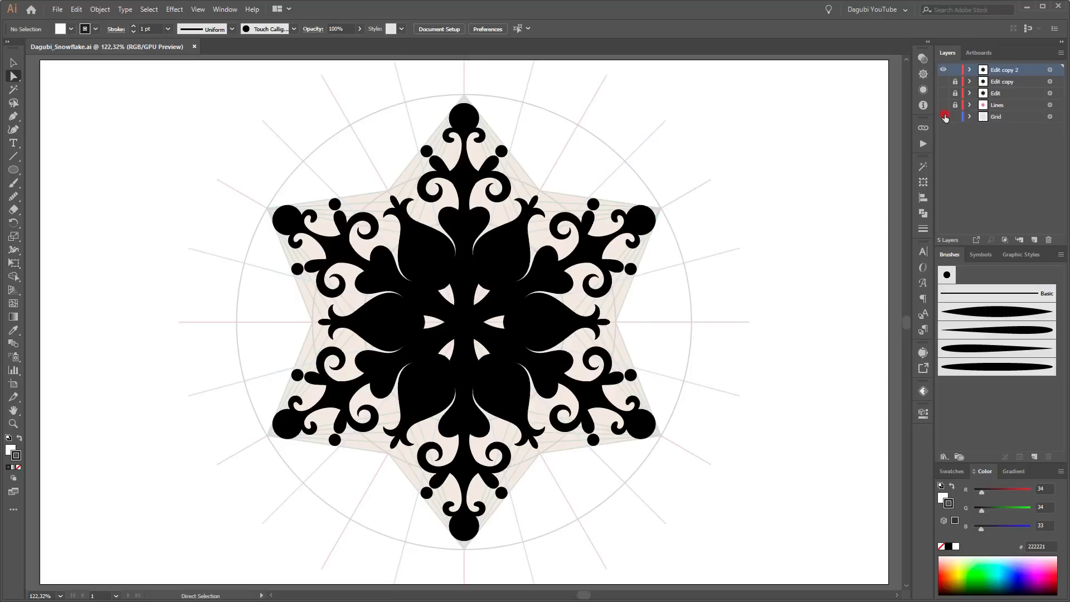
left_click(944, 117)
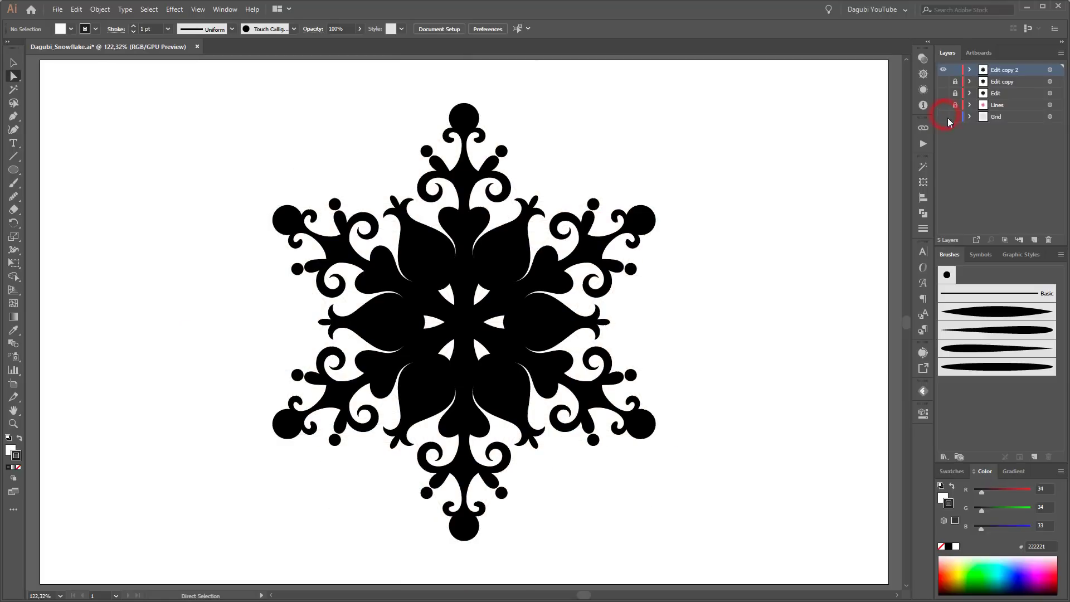
left_click(1049, 70)
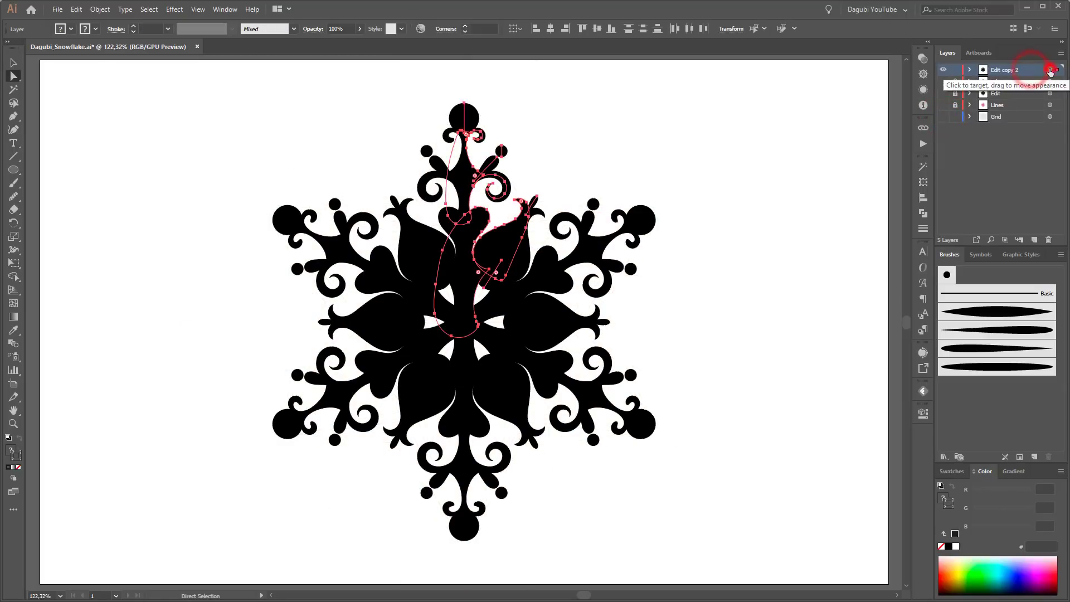
left_click(99, 8)
left_click(120, 87)
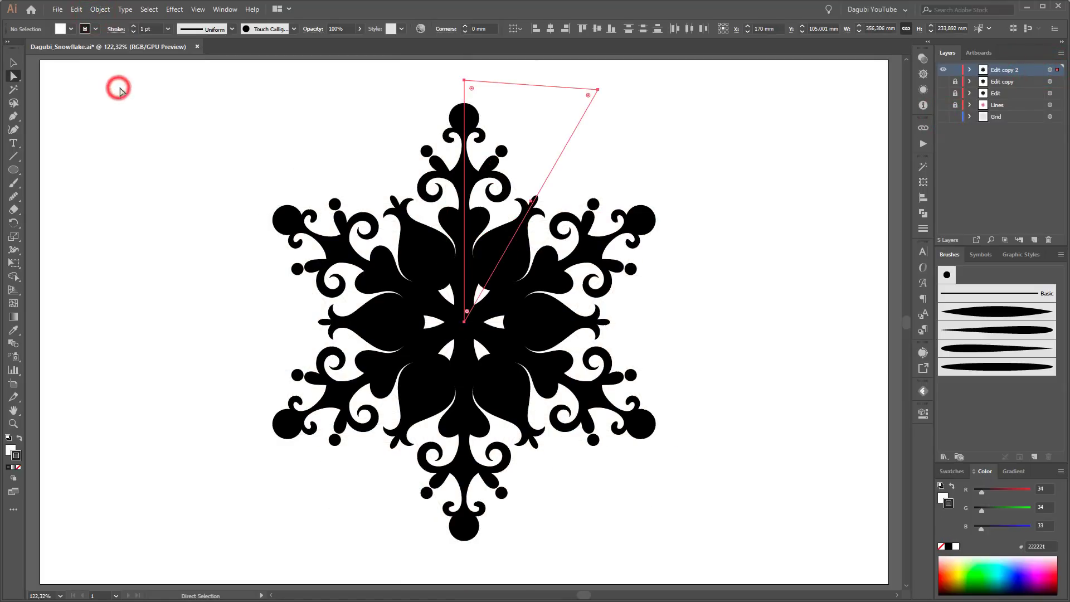
Expand the appearance of all artwork on the Edit copy 2 layer and combine it with the Merge pathfinder
left_click(1049, 69)
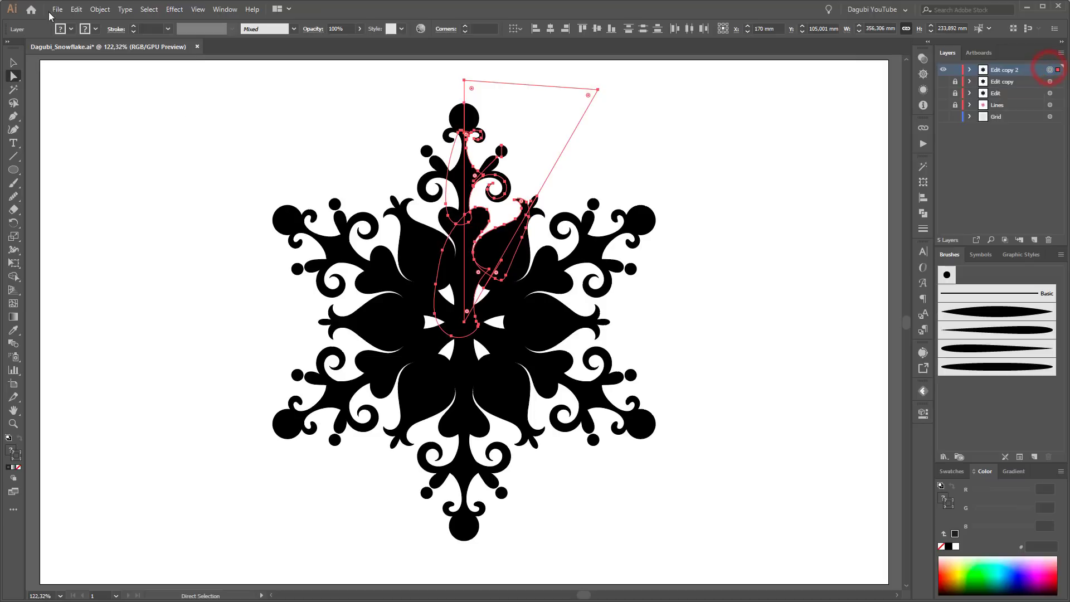
left_click(100, 9)
left_click(108, 140)
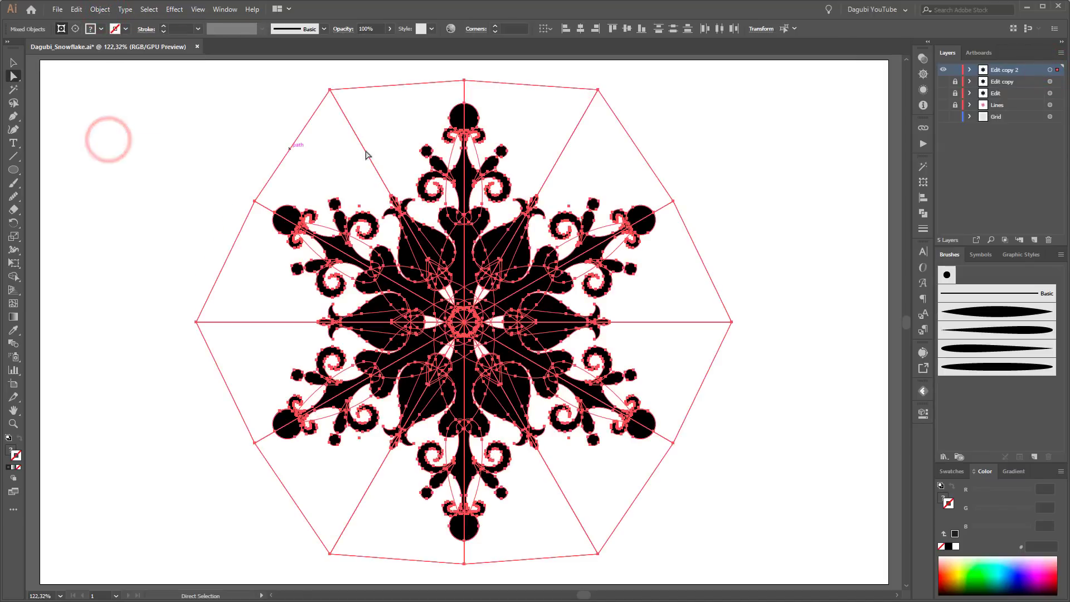
left_click(1050, 71)
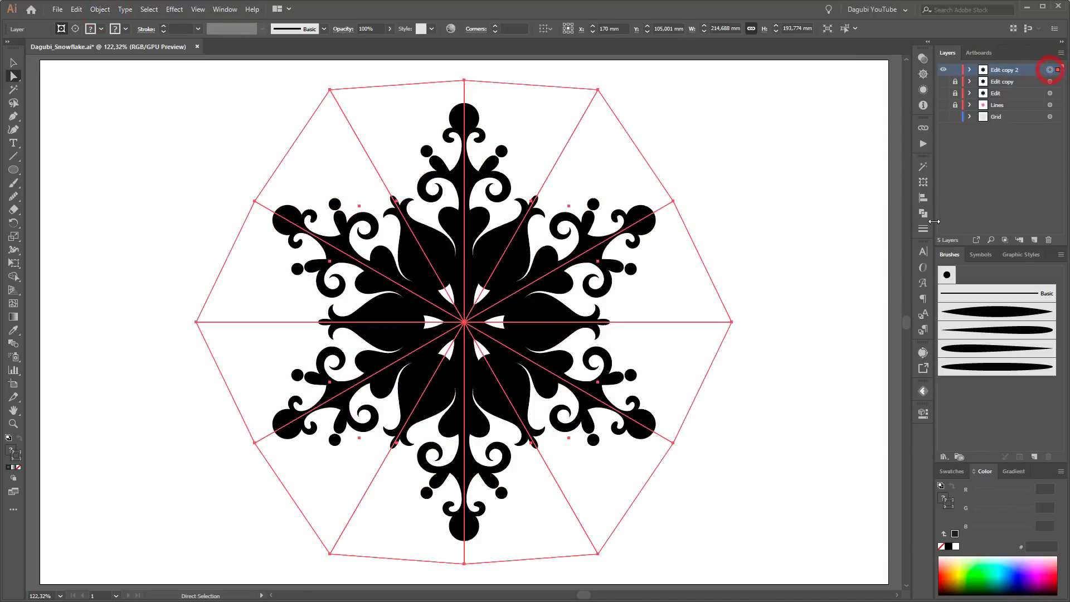
left_click(925, 216)
left_click(837, 221)
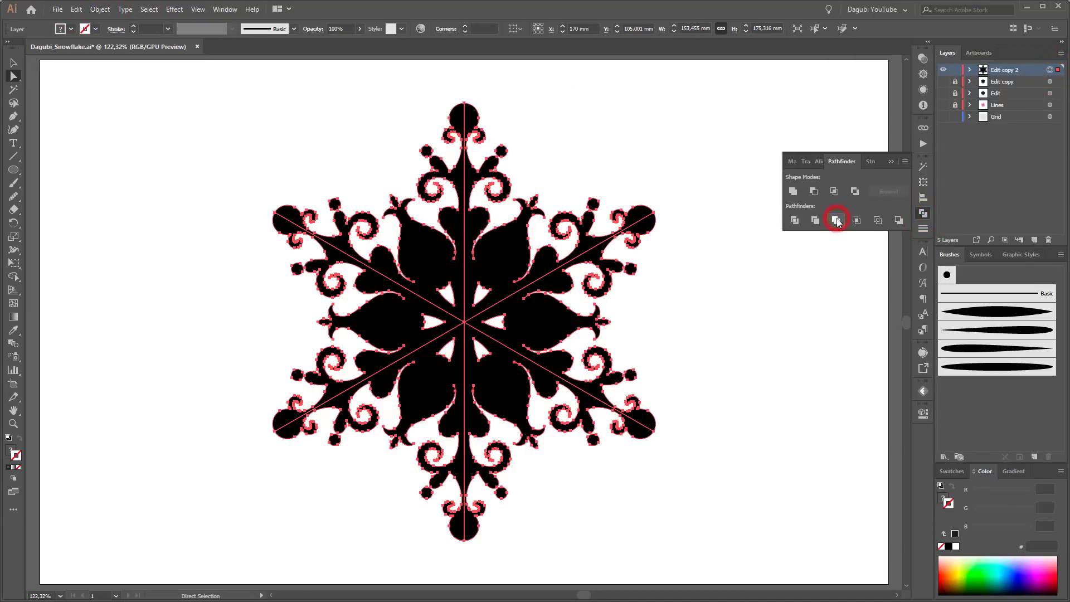
Switch visibility from the Edit copy 2 layer to the Edit copy layer and unlock its triangular segment
left_click(944, 69)
left_click(944, 82)
left_click(1050, 83)
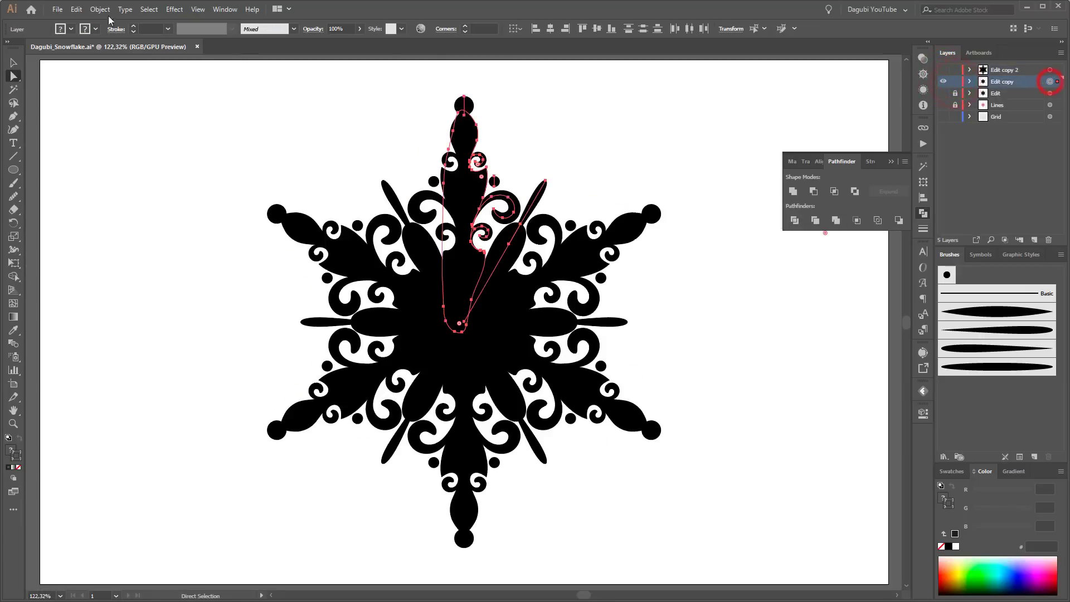
left_click(100, 10)
left_click(109, 87)
Expand the appearance of all artwork on the Edit copy layer and apply the Merge pathfinder to it
left_click(1050, 82)
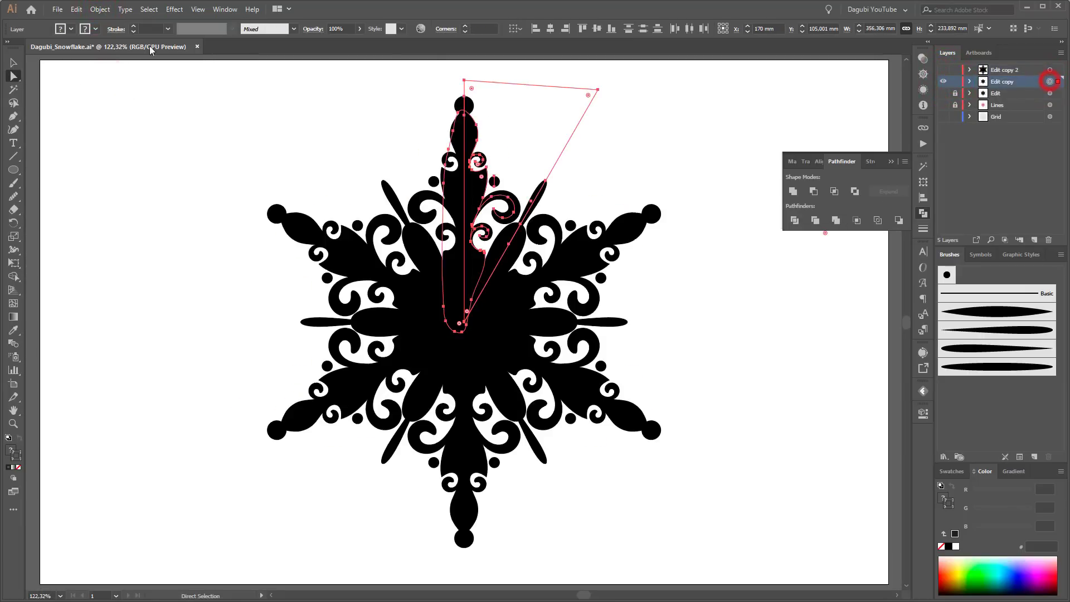
left_click(100, 10)
left_click(110, 139)
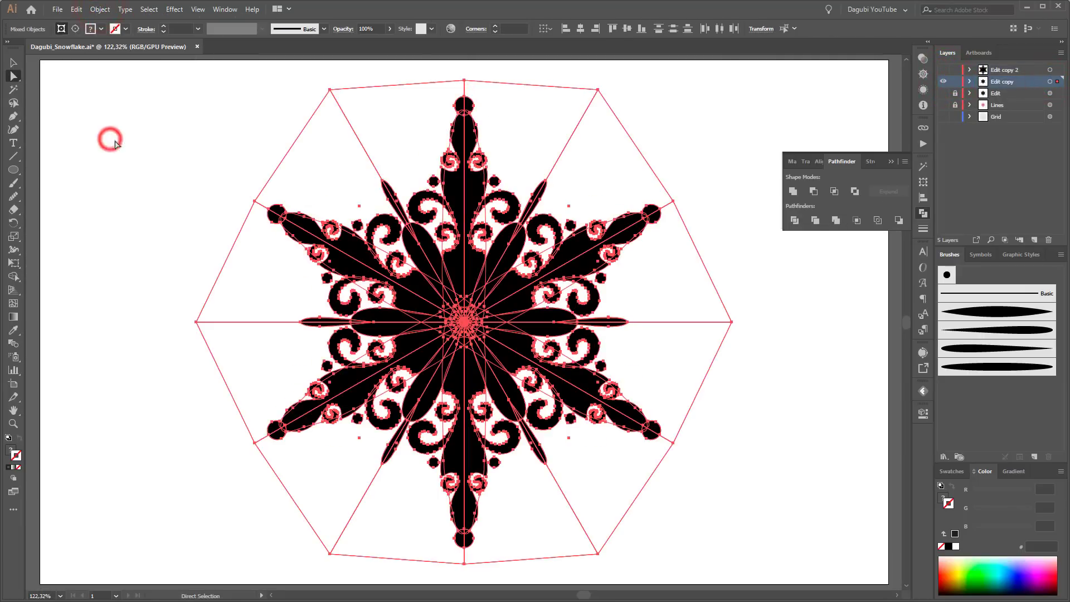
left_click(1049, 81)
left_click(836, 222)
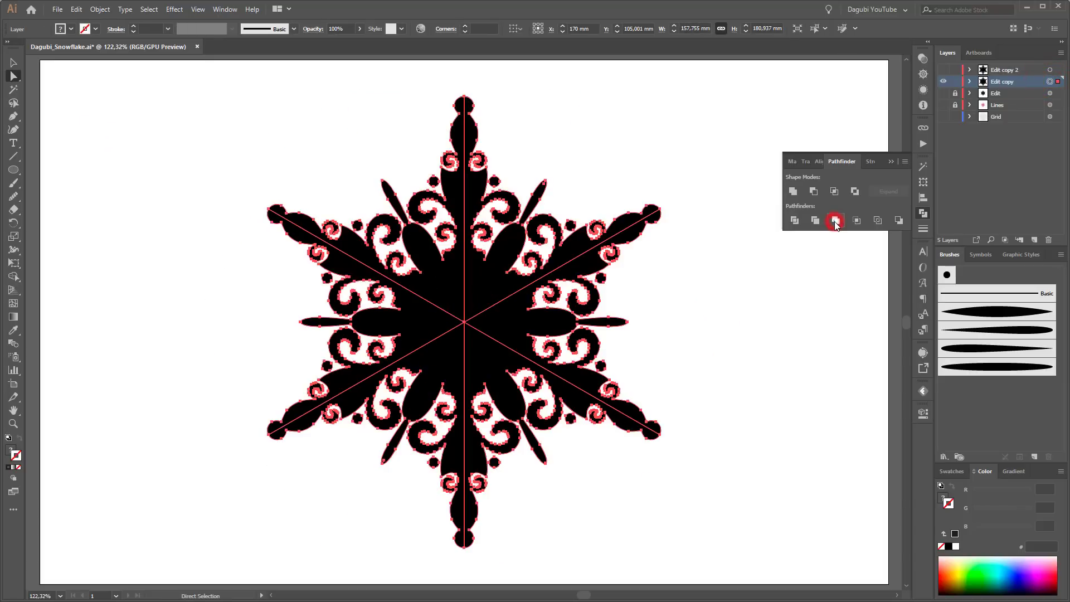
Hide the Edit copy layer, then show, unlock and activate the Edit layer
left_click(943, 82)
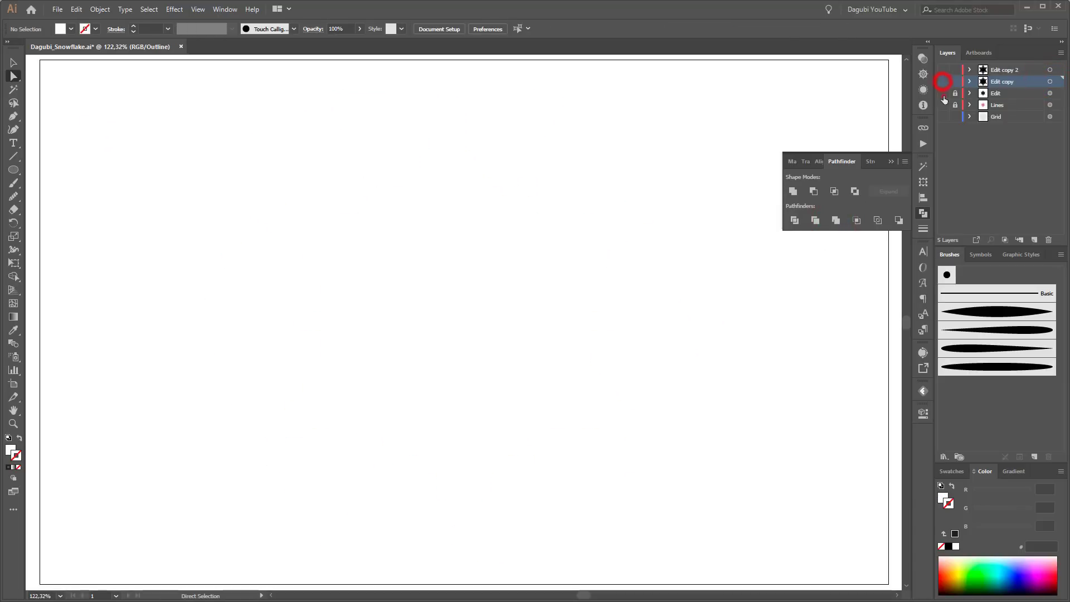
left_click(943, 93)
left_click(955, 93)
left_click(1025, 93)
Unlock the Edit layer's triangular segment and expand the appearance of the layer's artwork
left_click(1050, 93)
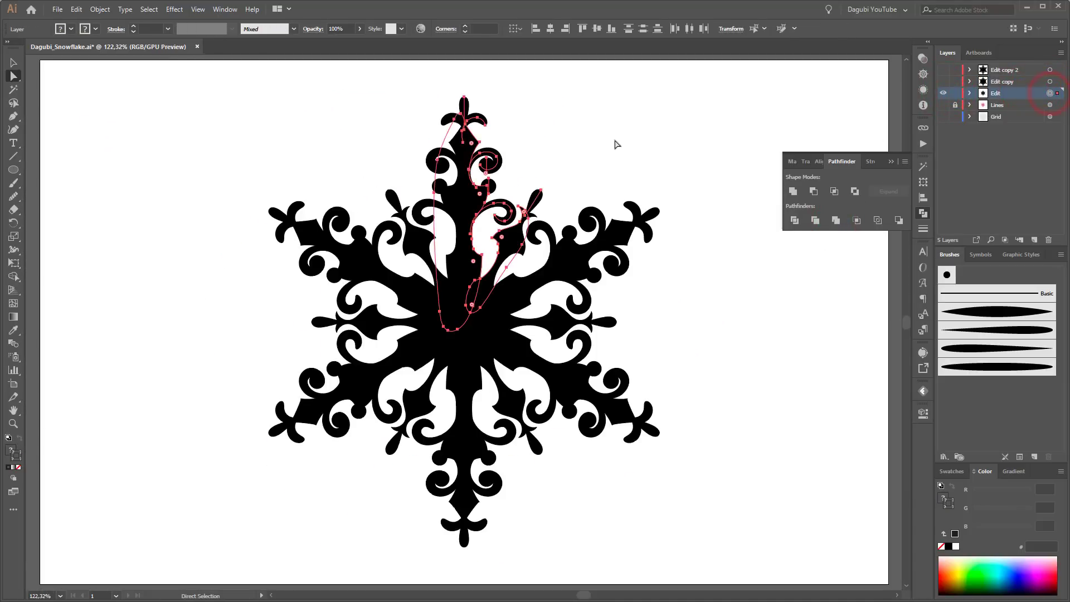
left_click(100, 10)
left_click(119, 88)
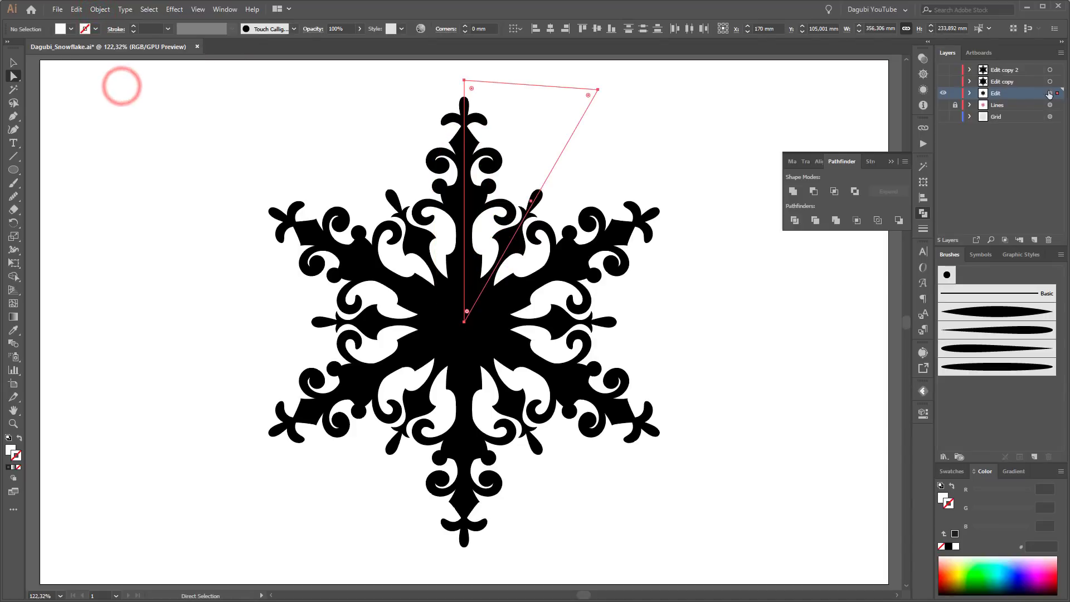
left_click(100, 9)
left_click(111, 138)
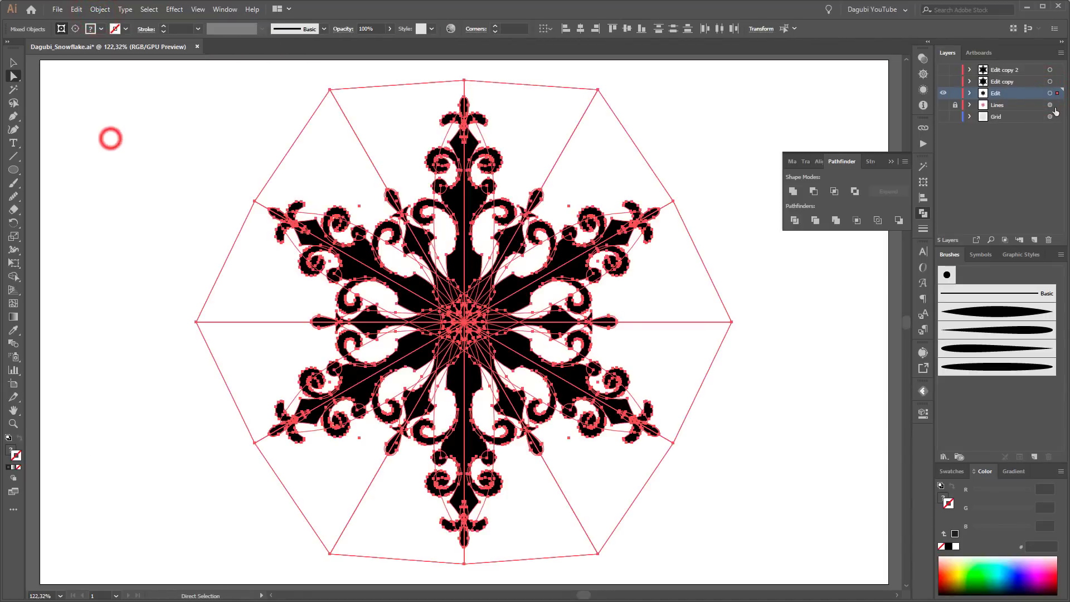
Apply the Merge pathfinder to the Edit layer's artwork and show the Edit copy and Edit copy 2 layers
left_click(835, 221)
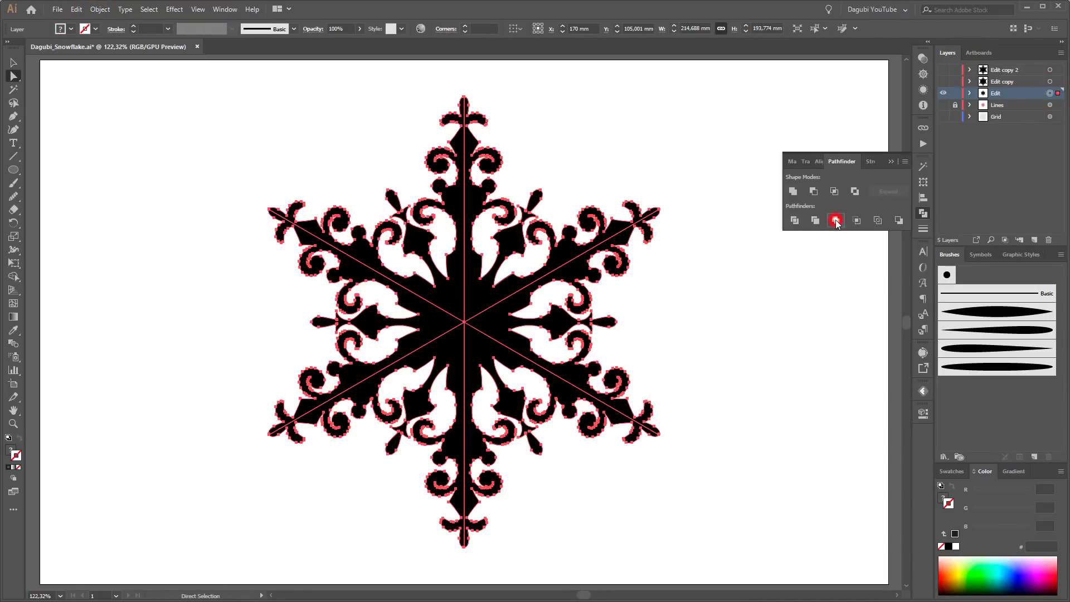
left_click(942, 81)
left_click(943, 69)
Select all three overlapping snowflakes and scale them down proportionally around their centre to about 75 mm wide
left_click(1050, 70)
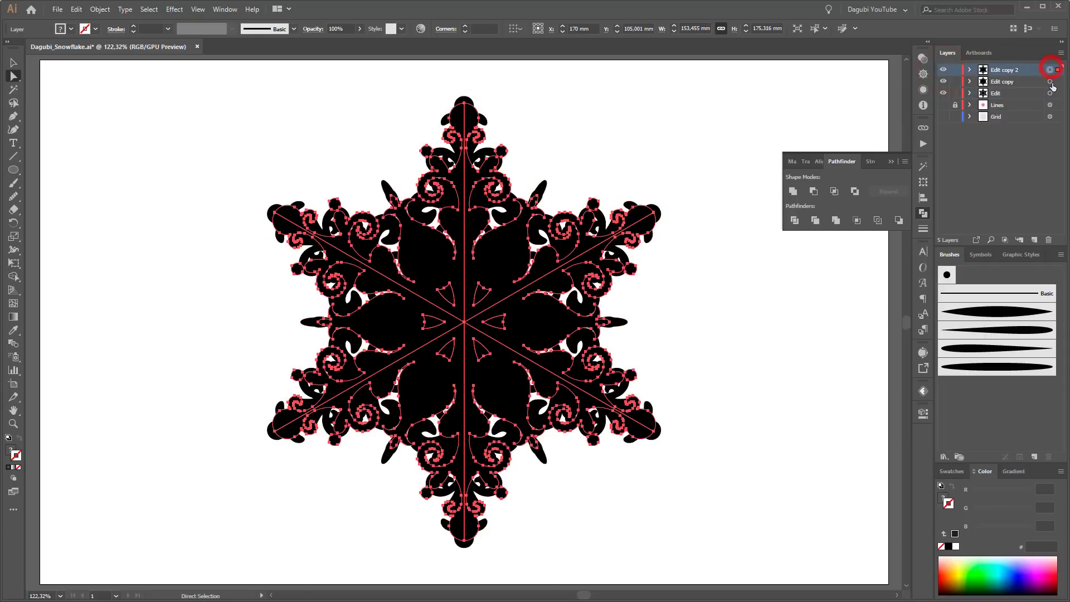
left_click(152, 8)
left_click(159, 20)
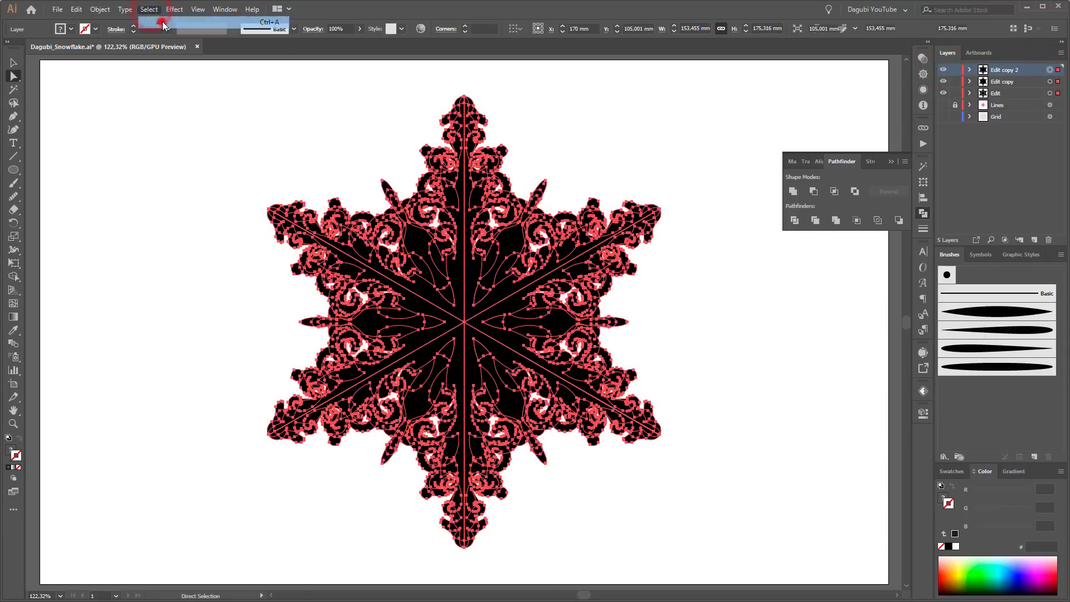
key("e")
left_click_drag(660, 98, 544, 201)
left_click(678, 163)
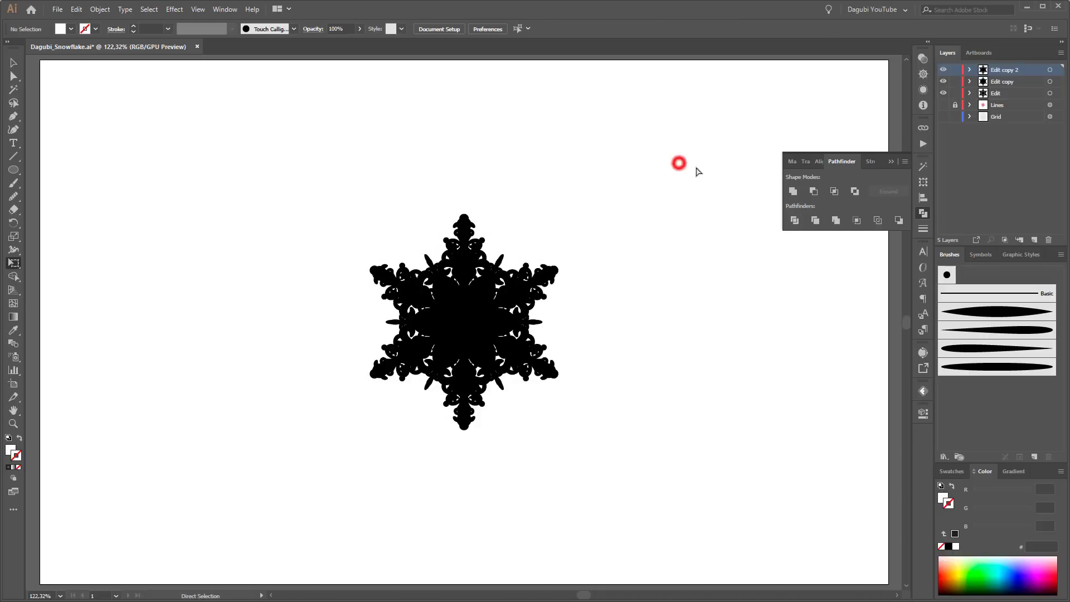
Move the Edit layer's snowflake horizontally to the left until it clears the centre snowflake
left_click(1050, 93)
key("shift+Left")
key("shift+Left")
key("shift+Left")
key("shift+Left")
key("shift+Left")
key("shift+Left")
key("shift+Left")
key("shift+Left")
key("shift+Left")
key("shift+Left")
key("shift+Left")
key("shift+Left")
key("shift+Left")
key("shift+Left")
key("shift+Left")
key("shift+Left")
key("shift+Left")
key("shift+Left")
key("shift+Left")
key("shift+Left")
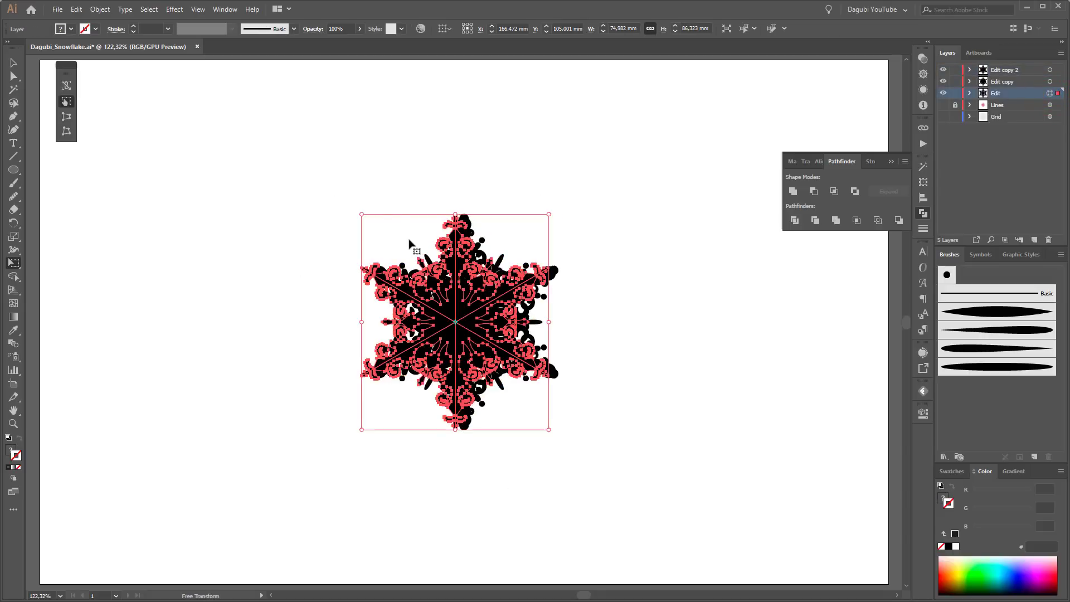
Move the Edit copy 2 layer's snowflake horizontally to the right, to about X 275.8 mm
left_click(1050, 69)
key("shift+Right")
key("shift+Right")
key("shift+Right")
key("shift+Right")
key("shift+Right")
key("shift+Right")
key("shift+Right")
key("shift+Right")
key("shift+Right")
key("shift+Right")
key("shift+Right")
key("shift+Right")
key("shift+Right")
key("shift+Right")
key("shift+Right")
key("shift+Right")
key("shift+Right")
key("shift+Right")
key("shift+Right")
key("shift+Right")
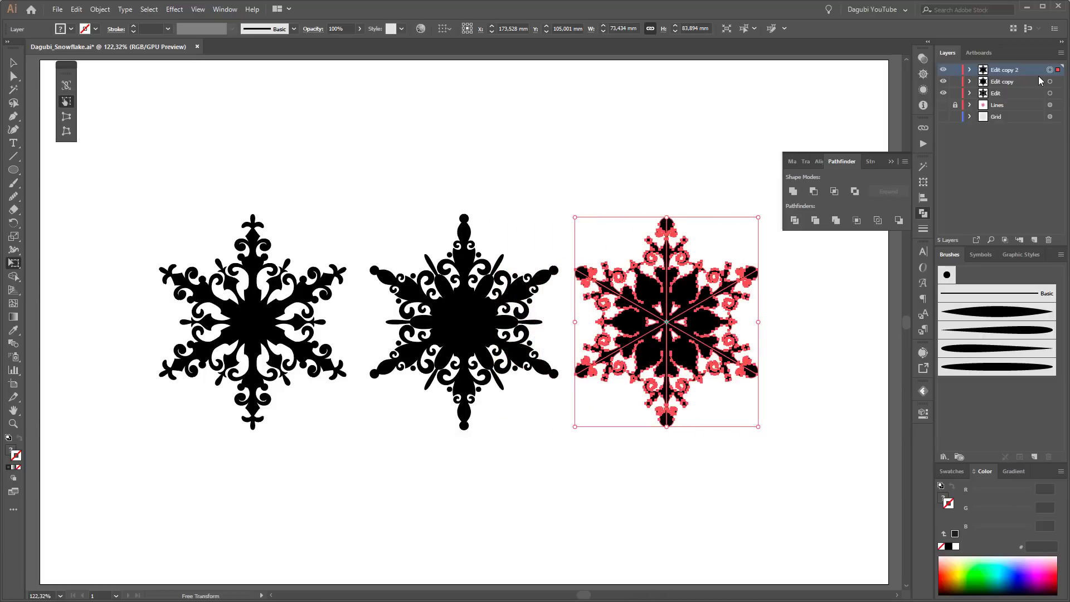
key("shift+Right")
key("shift+Right")
key("shift+Right")
key("shift+Right")
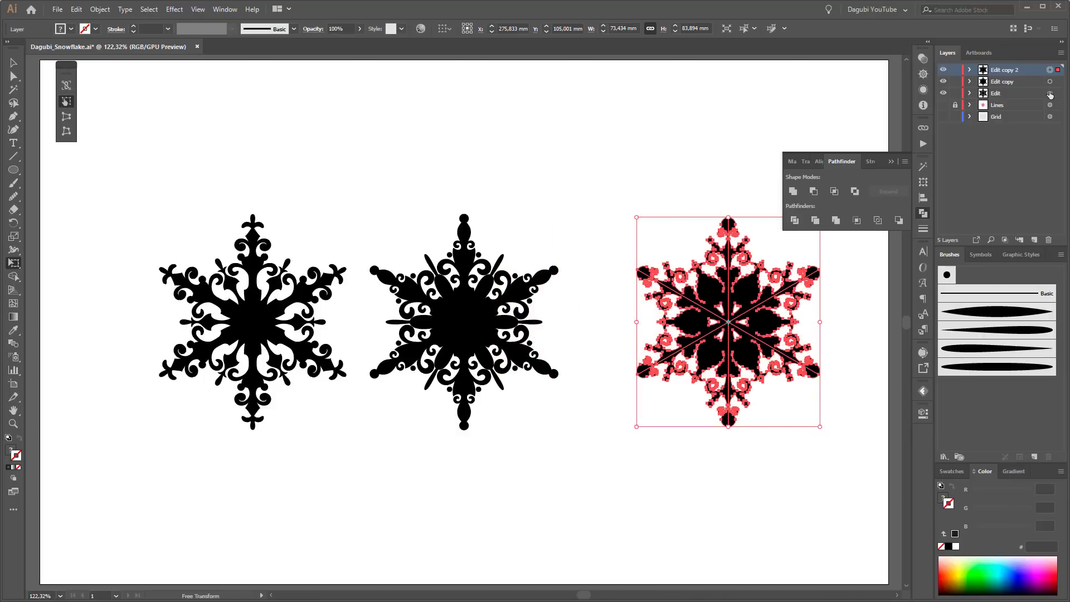
Shift the Edit layer's snowflake further left to about X 67.7 mm and collapse the Pathfinder settings
left_click(1050, 93)
key("shift+Left")
key("shift+Left")
key("shift+Left")
key("shift+Left")
key("shift+Left")
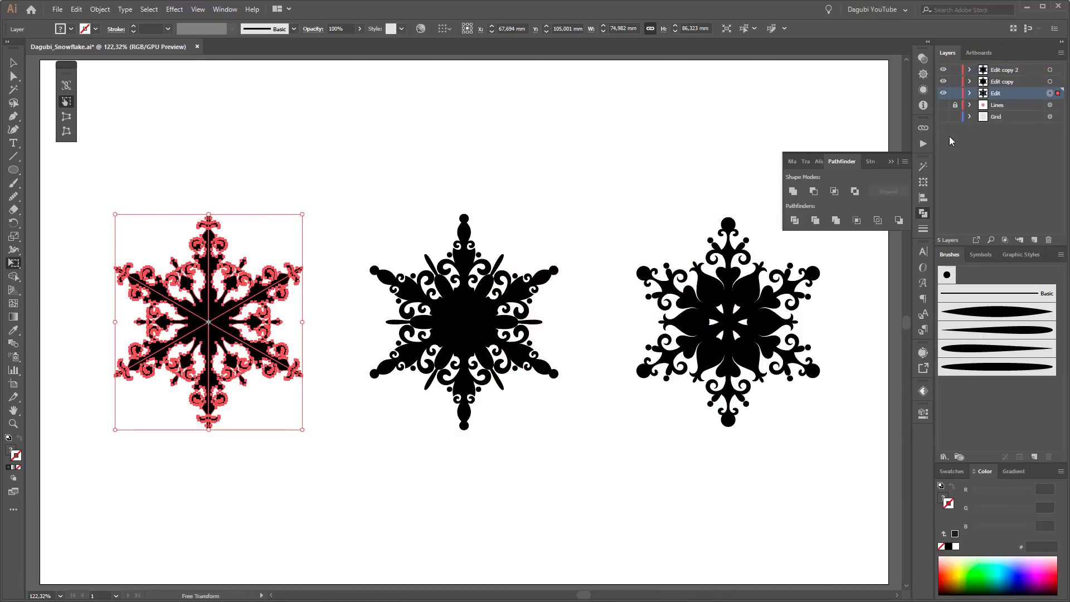
left_click(890, 161)
left_click(730, 123)
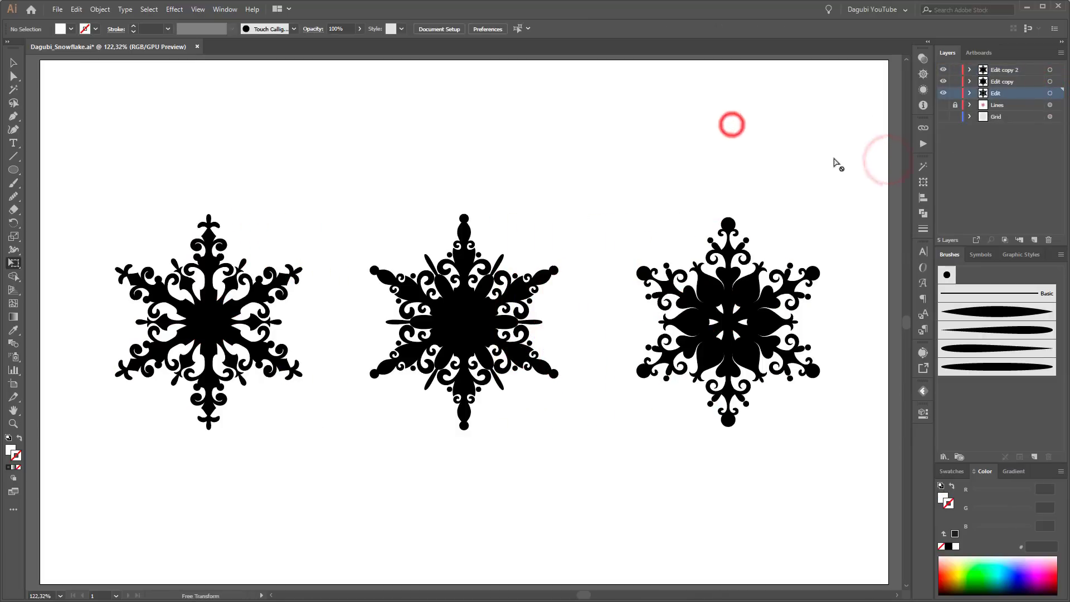
Nudge the Edit copy 2 layer's snowflake back left to about X 272.3 mm to even out the spacing
left_click(1050, 70)
key("shift+Left")
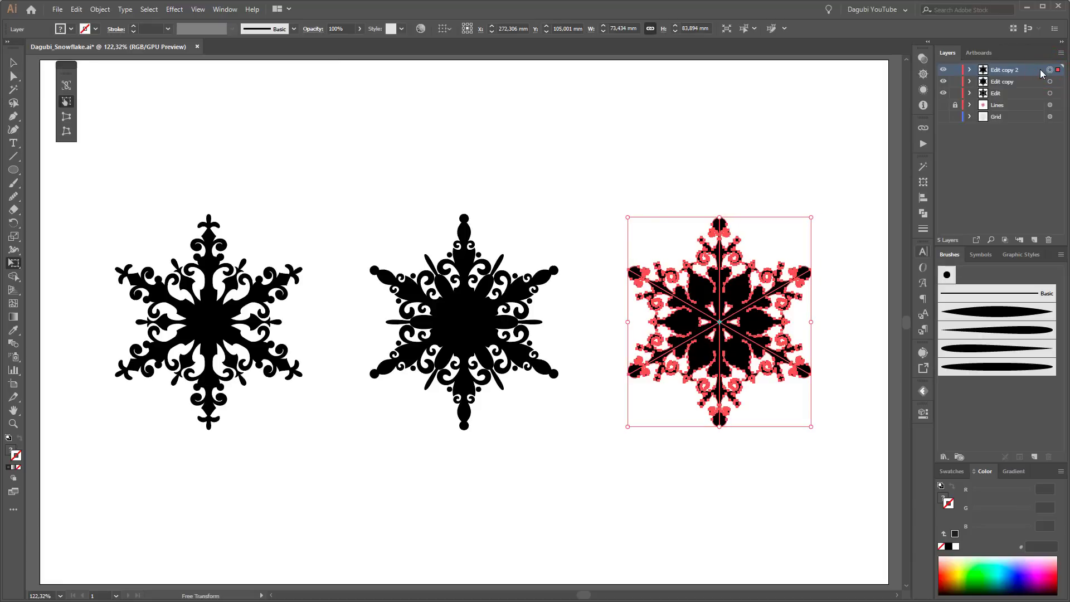
left_click(812, 85)
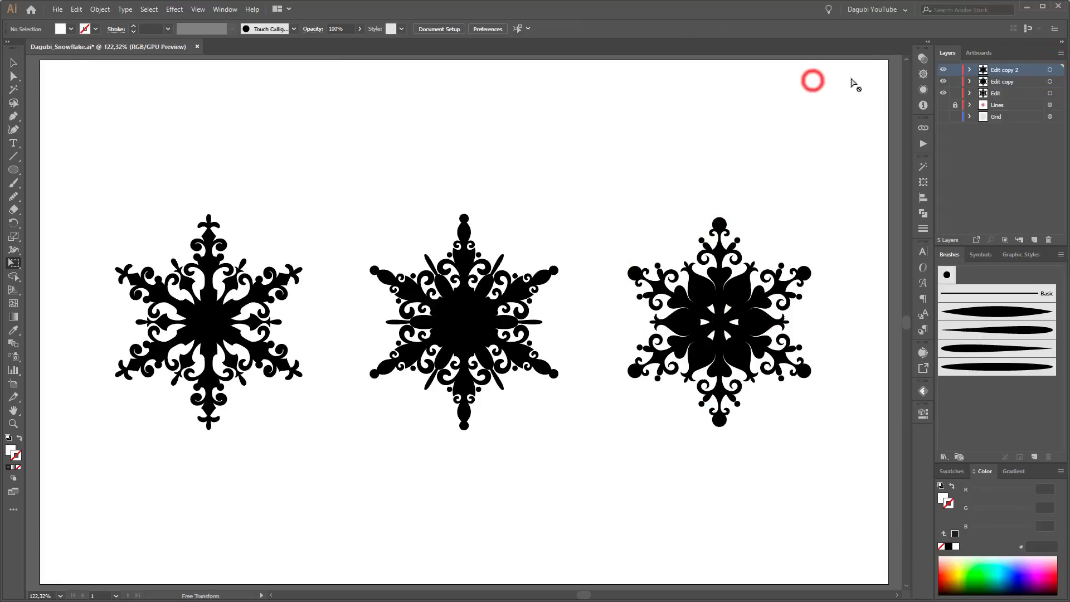
Create a scatter brush from the Edit copy 2 snowflake with size, spacing, scatter and rotation all set to Random
left_click(1050, 70)
left_click(1035, 457)
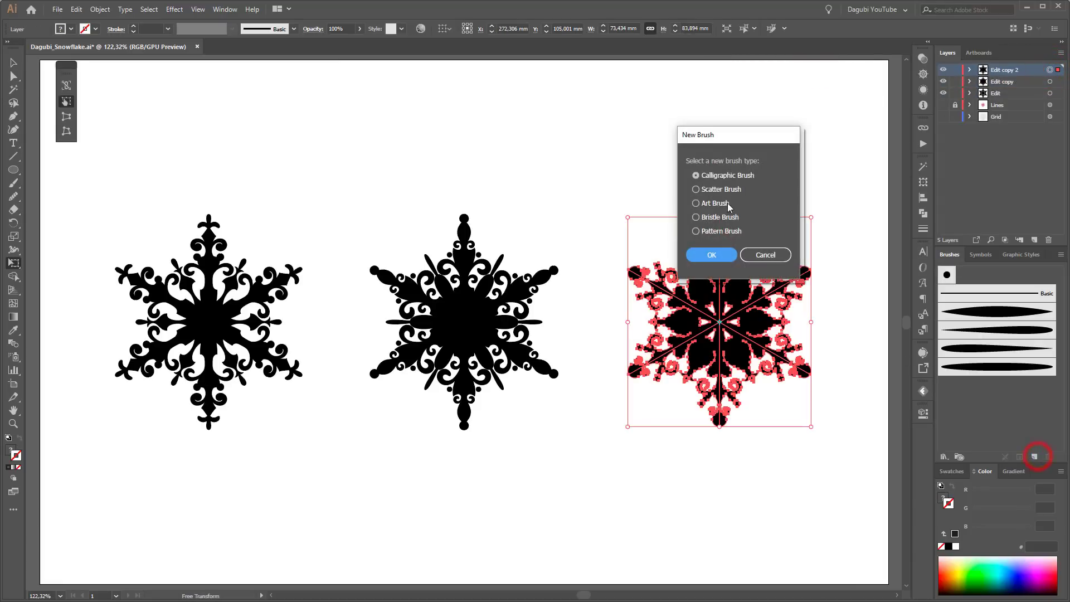
left_click(712, 255)
left_click(699, 208)
left_click(694, 233)
left_click(700, 225)
left_click(701, 251)
left_click(700, 243)
left_click(700, 267)
left_click(700, 259)
left_click(704, 285)
left_click(880, 403)
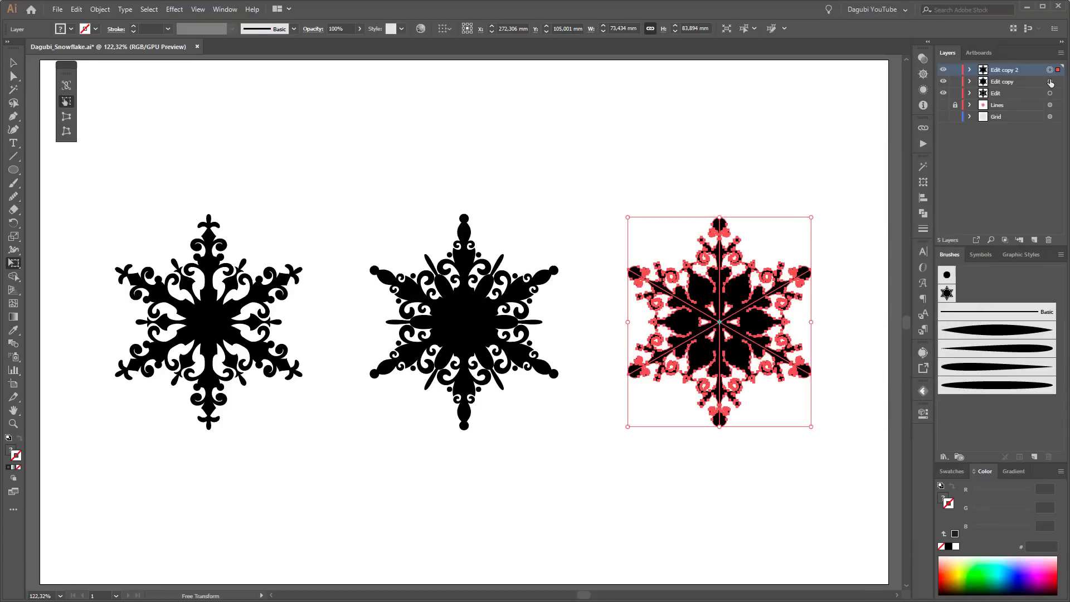
On a new layer, paint a wavy scatter-brush stroke above the three snowflakes and reduce its weight to 0.5 pt
left_click(351, 127)
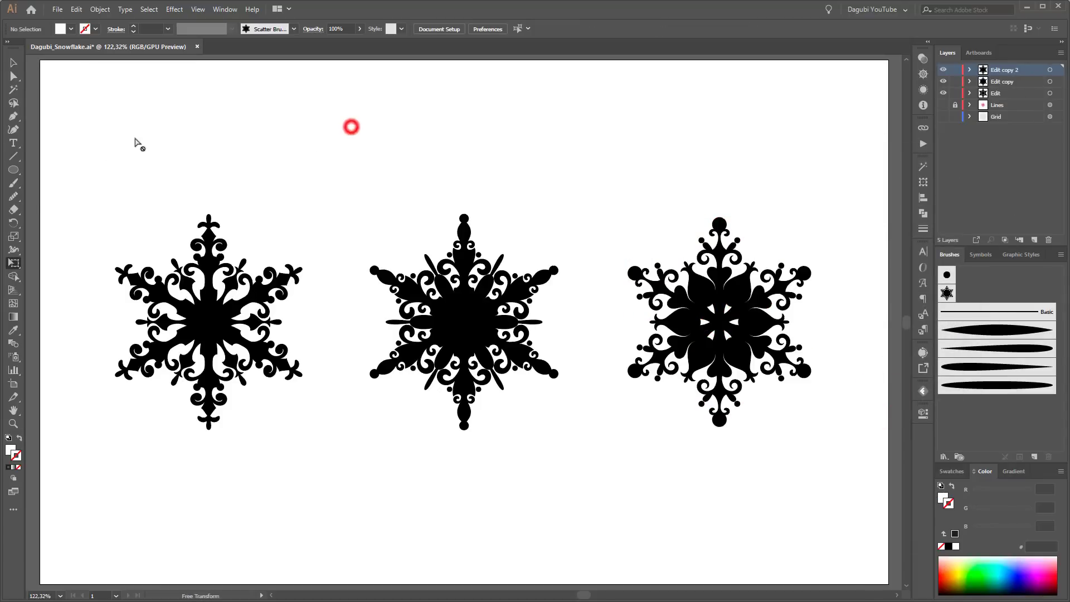
left_click(13, 181)
left_click(1034, 240)
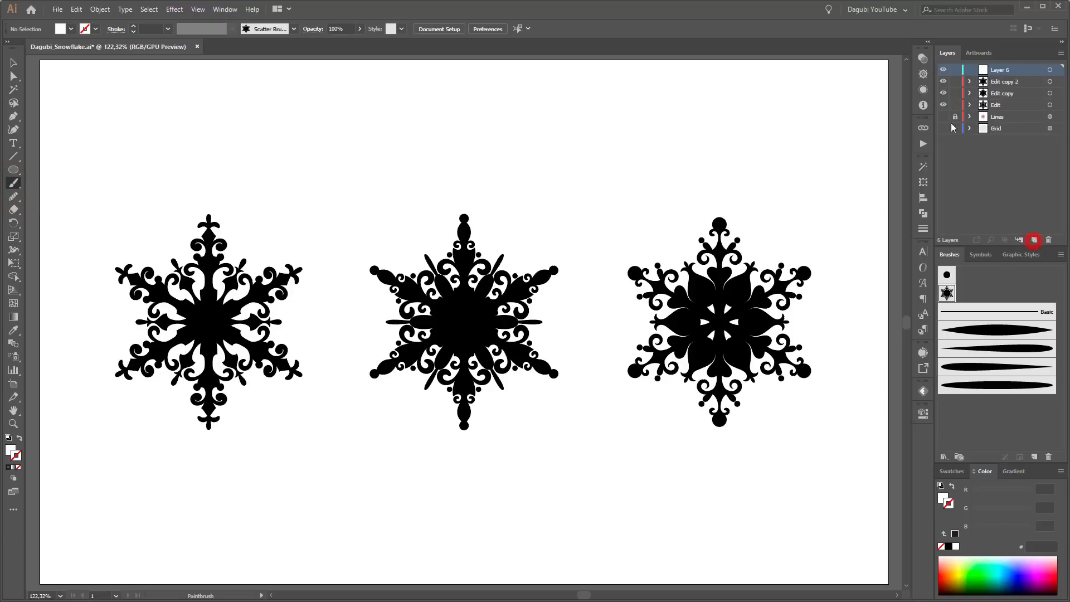
left_click_drag(174, 166, 775, 126)
left_click_drag(625, 150, 625, 149)
left_click(134, 32)
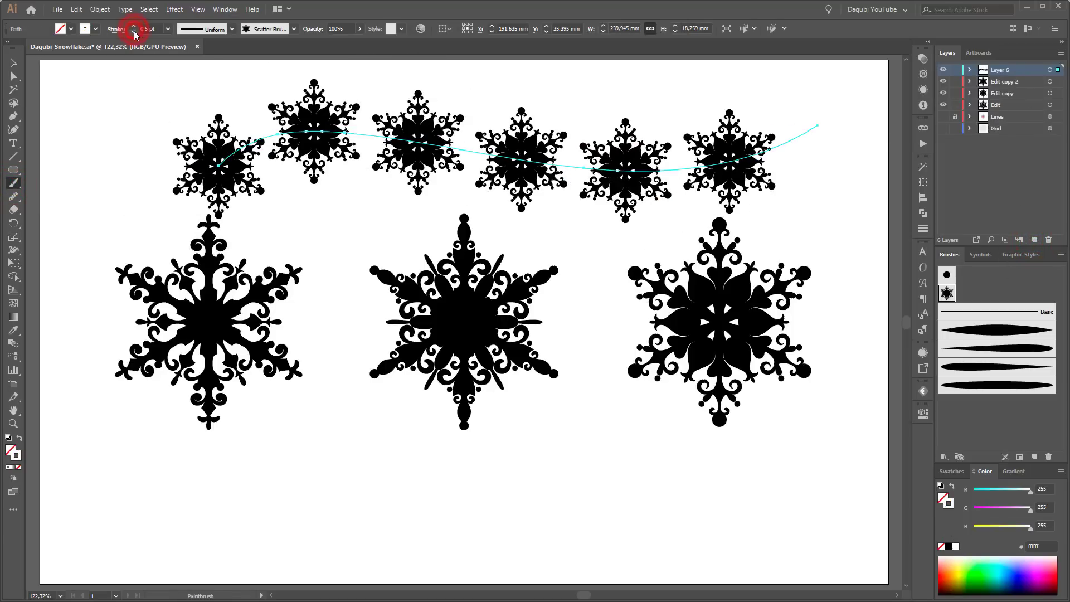
Edit the snowflake scatter brush so its minimum size is 60% and its spacing ranges from 60% to 133%
double_click(947, 294)
mouse_move(796, 146)
left_mouse_down()
mouse_move(582, 274)
mouse_move(569, 270)
left_mouse_up()
mouse_move(557, 329)
left_mouse_down()
mouse_move(541, 329)
mouse_move(556, 346)
mouse_move(544, 349)
left_mouse_up()
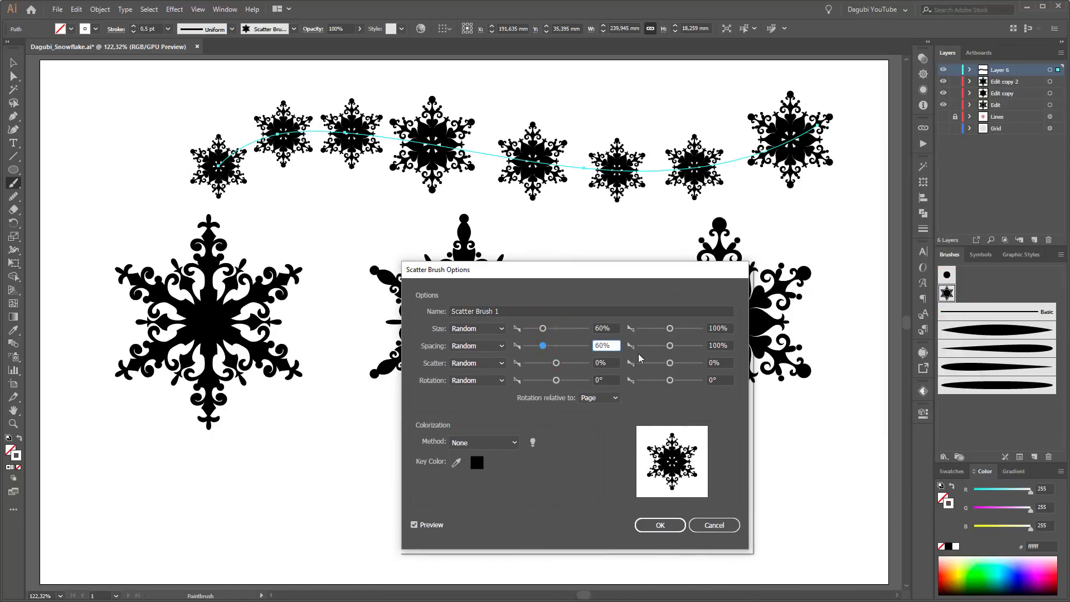
left_click_drag(670, 345, 672, 346)
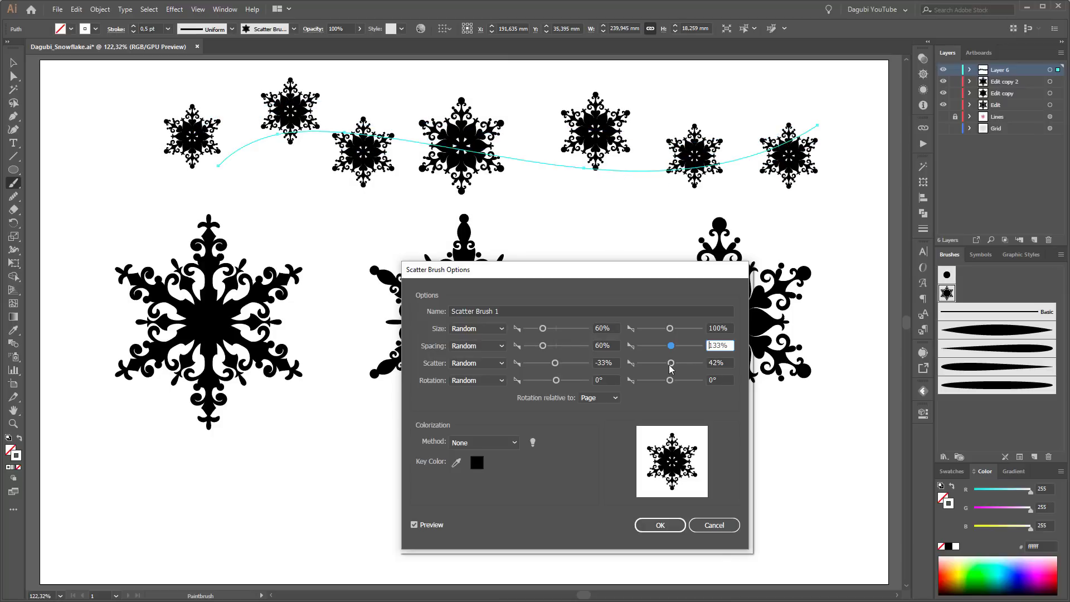
Set the brush's scatter to -43% to 45% and rotation to -97° to 70°, and apply the changes to the existing stroke
left_click_drag(670, 364, 671, 365)
left_click_drag(556, 380, 540, 380)
left_click_drag(670, 380, 683, 380)
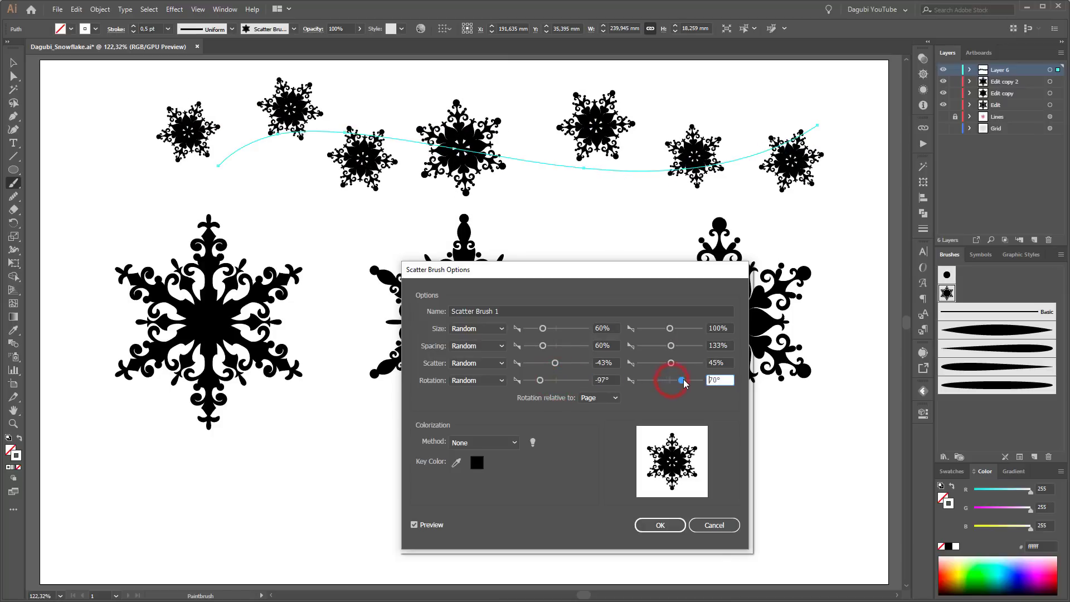
left_click(671, 525)
left_click(509, 322)
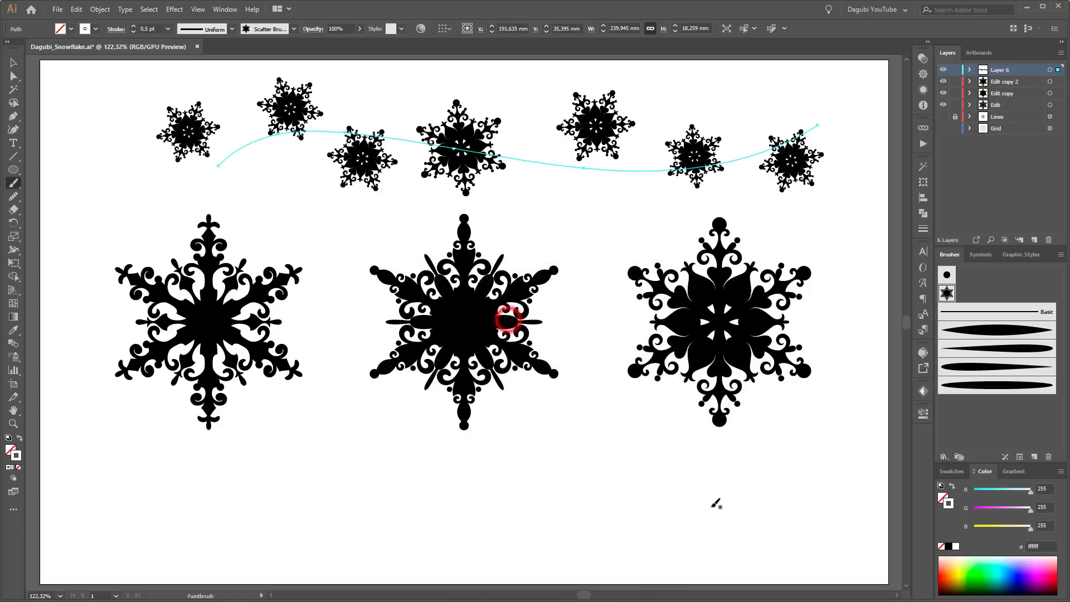
left_click(712, 506)
left_click(794, 526)
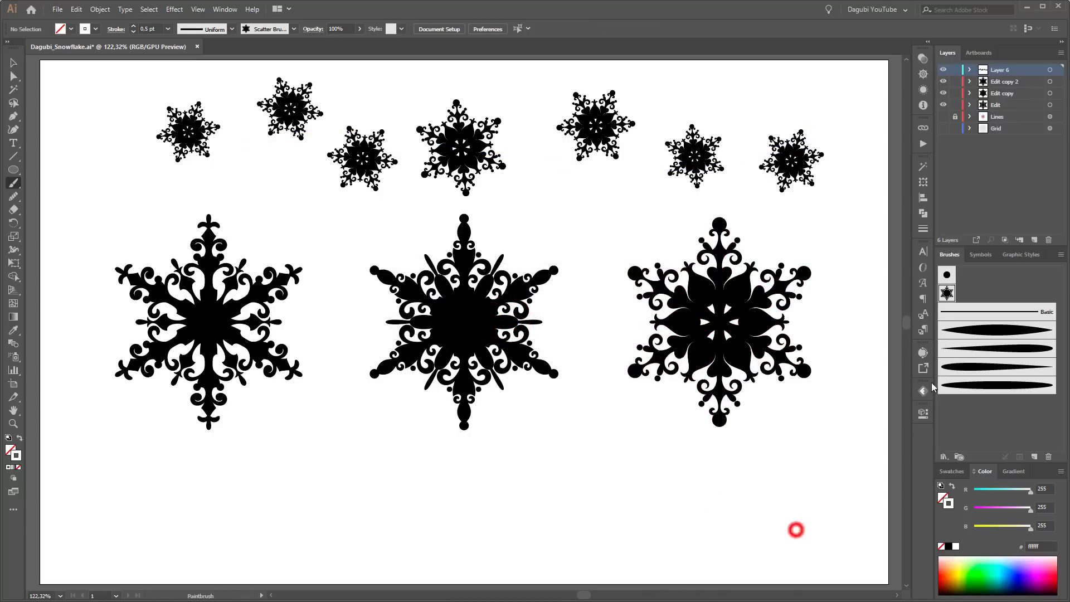
Duplicate the snowflake scatter brush twice
left_click(947, 290)
left_click_drag(1035, 458, 1034, 457)
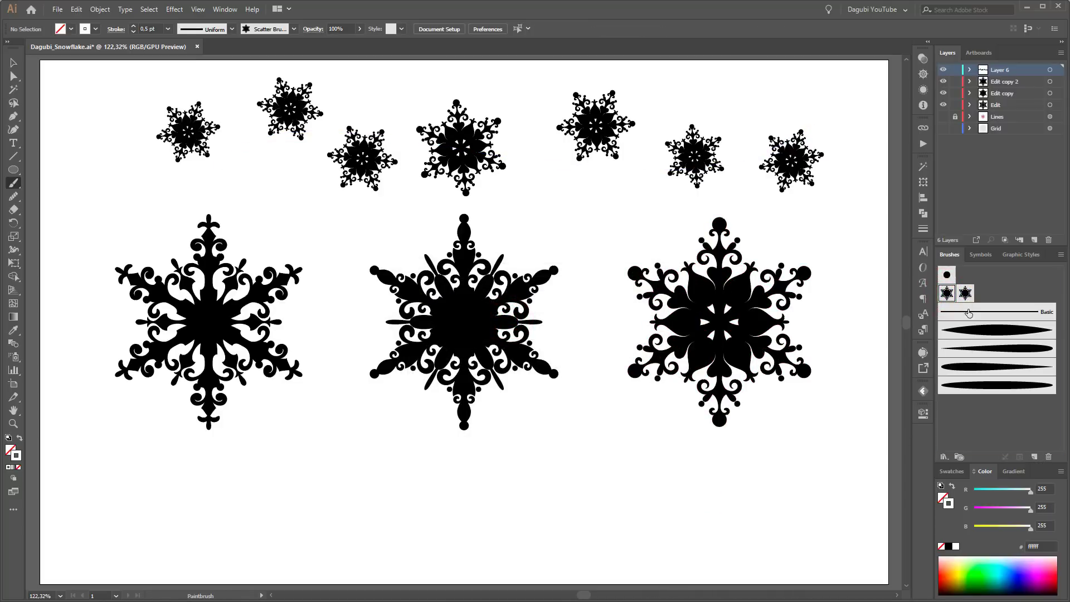
left_click_drag(966, 294, 1035, 457)
Replace the second scatter brush's artwork with the Edit copy layer's snowflake, keeping the brush settings
left_click(1050, 94)
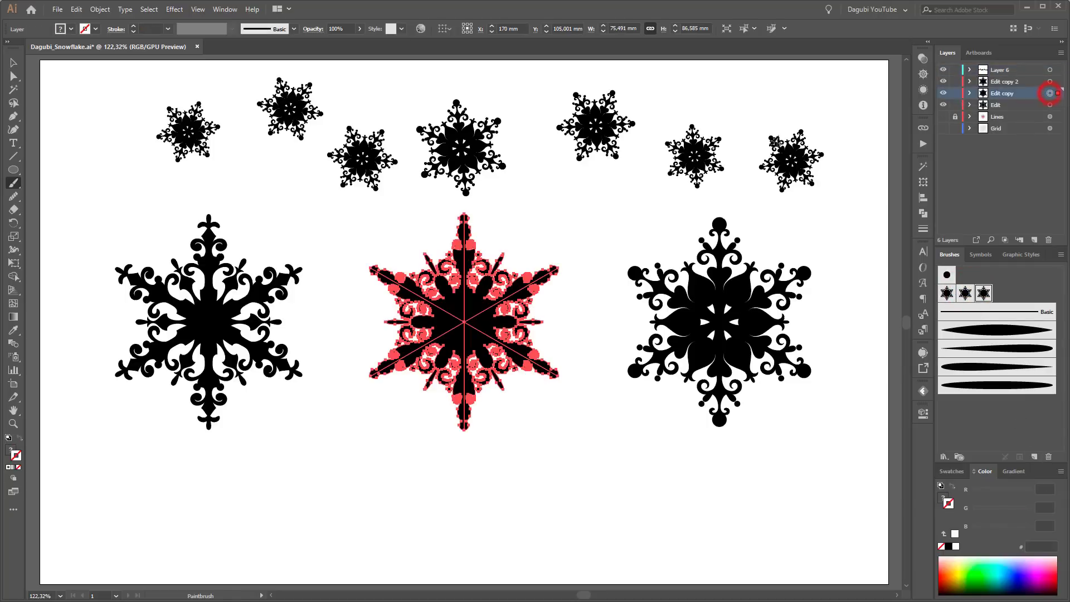
left_click(12, 63)
mouse_move(487, 322)
left_mouse_down()
mouse_move(724, 384)
mouse_move(967, 295)
left_mouse_up()
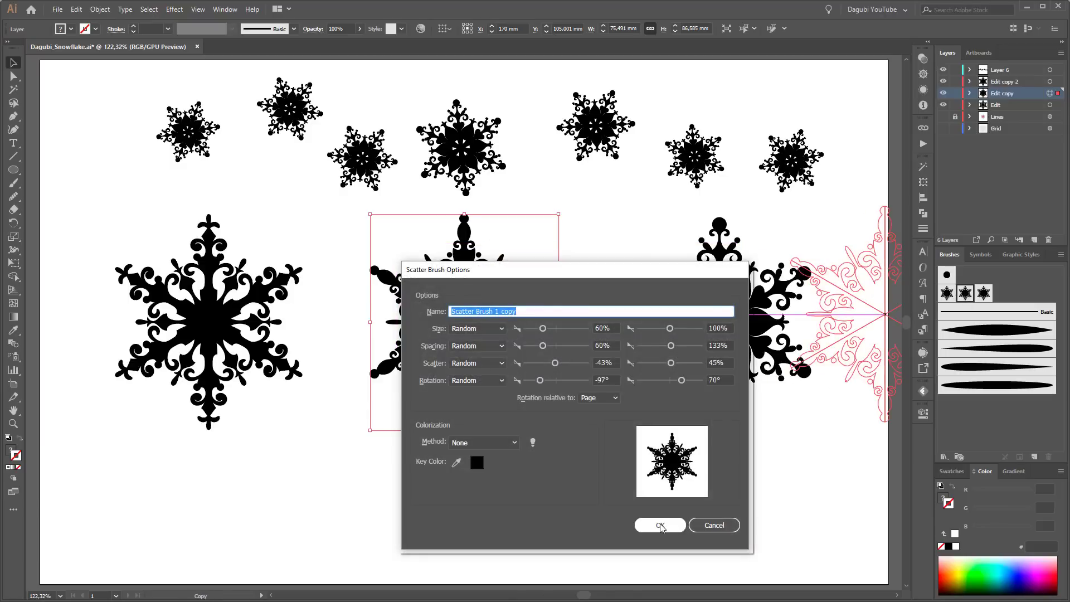
left_click(659, 525)
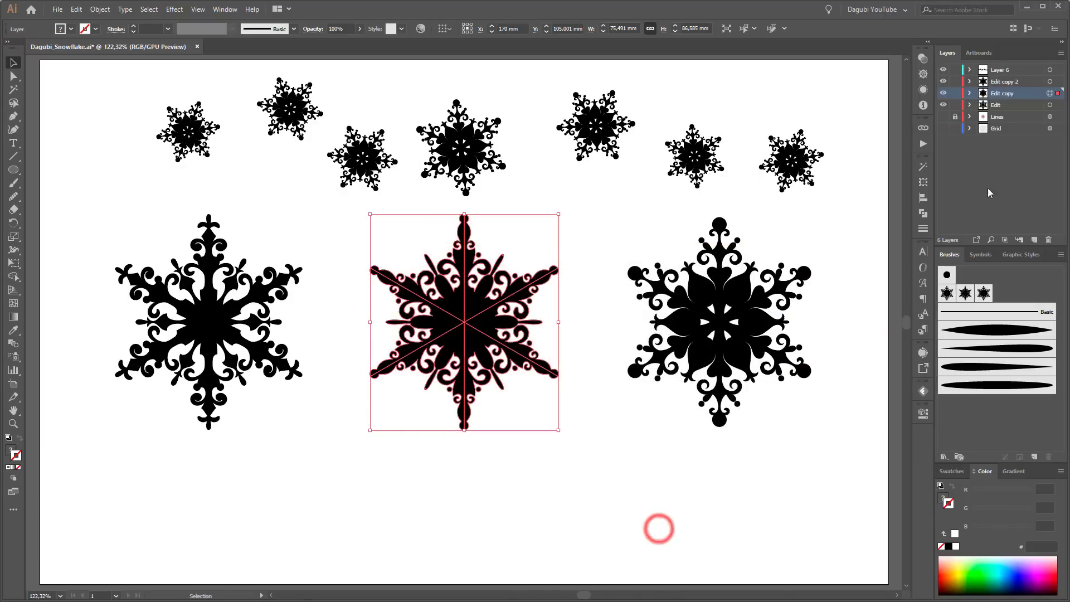
Replace the third scatter brush's artwork with the Edit layer's snowflake, keeping the brush settings
left_click(1050, 105)
mouse_move(221, 321)
left_mouse_down()
mouse_move(550, 405)
mouse_move(981, 295)
left_mouse_up()
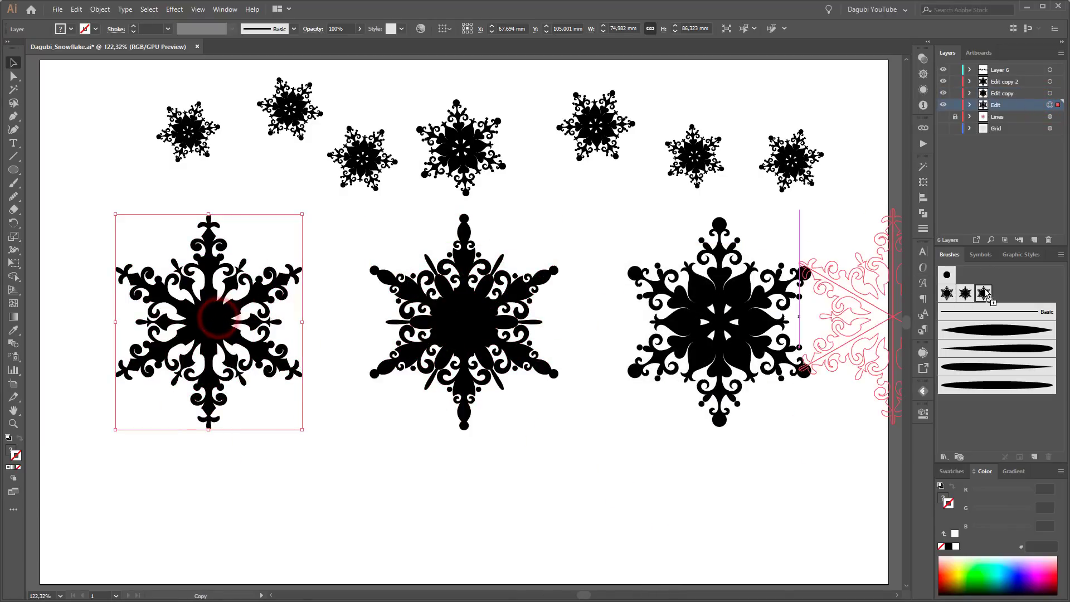
left_click(663, 525)
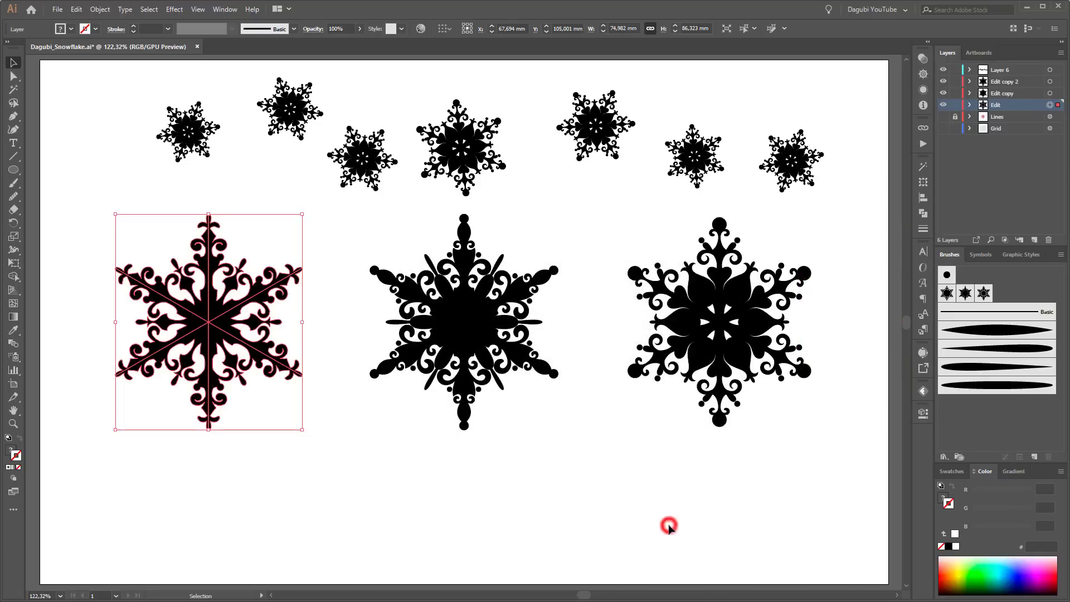
Apply the second and then the third snowflake scatter brush to the wavy path, and deselect it
left_click(291, 95)
left_click(965, 293)
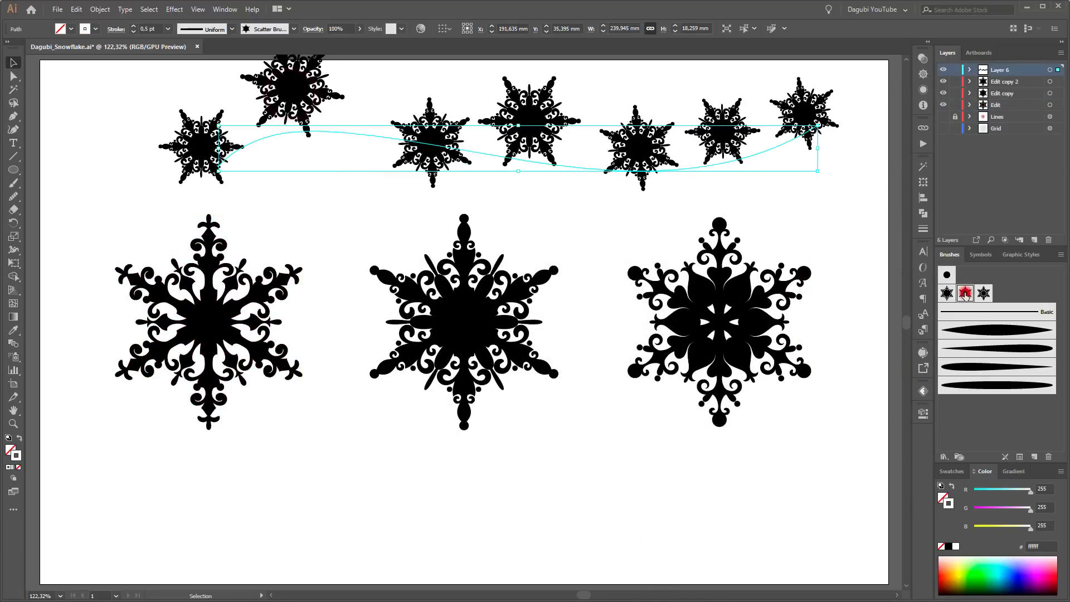
left_click(985, 294)
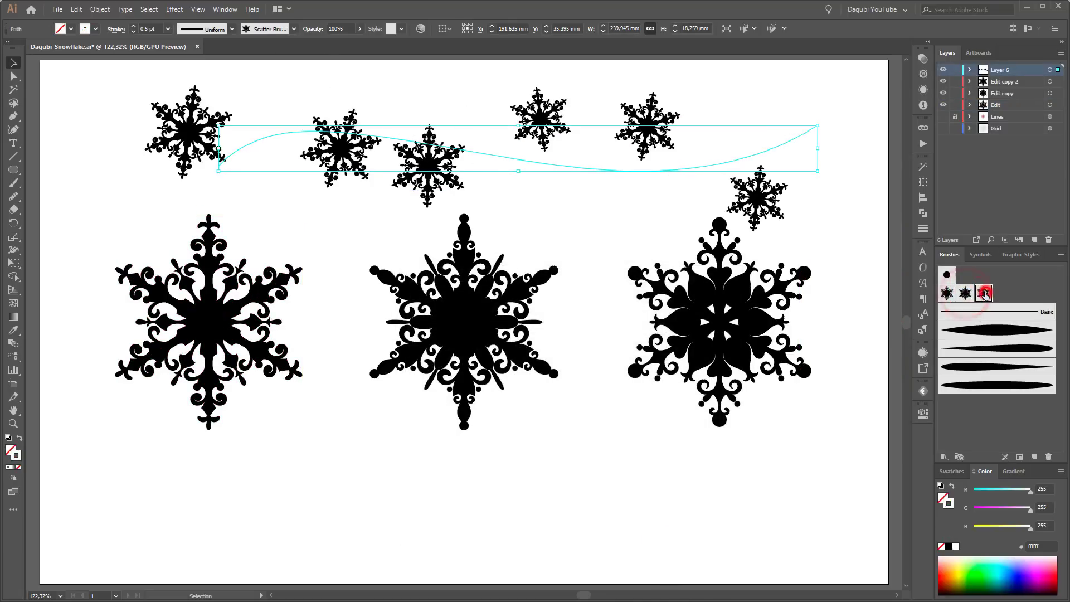
left_click(819, 439)
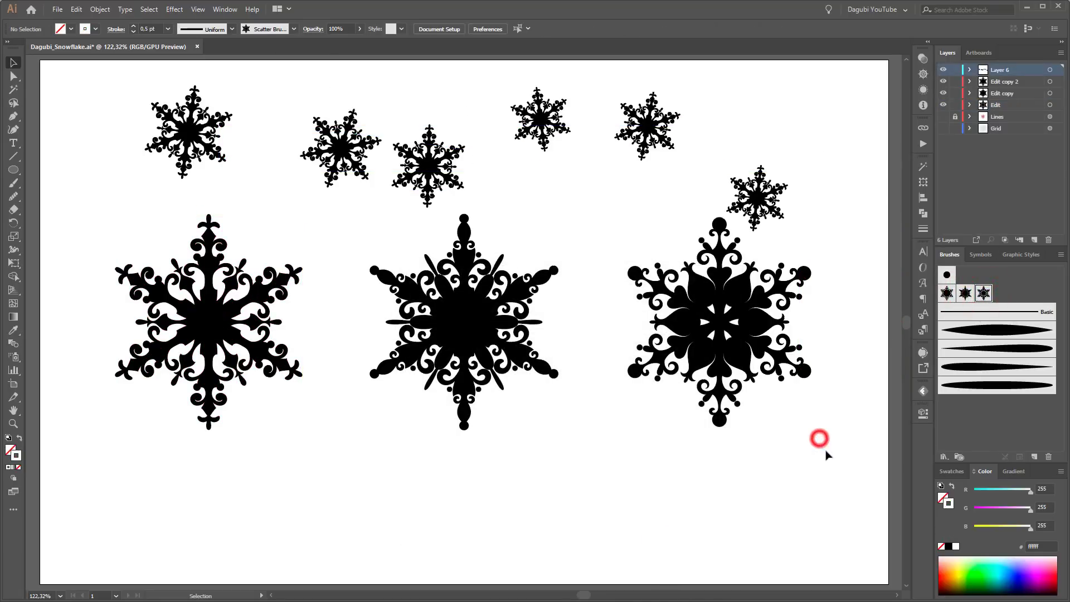
Collect the Edit, Edit copy and Edit copy 2 layers in one new layer, and duplicate it with the original hidden
left_click(1018, 82)
left_click(1022, 106, "shift")
left_click(1060, 52)
left_click(997, 207)
left_click_drag(1019, 81, 1035, 240)
left_click(944, 95)
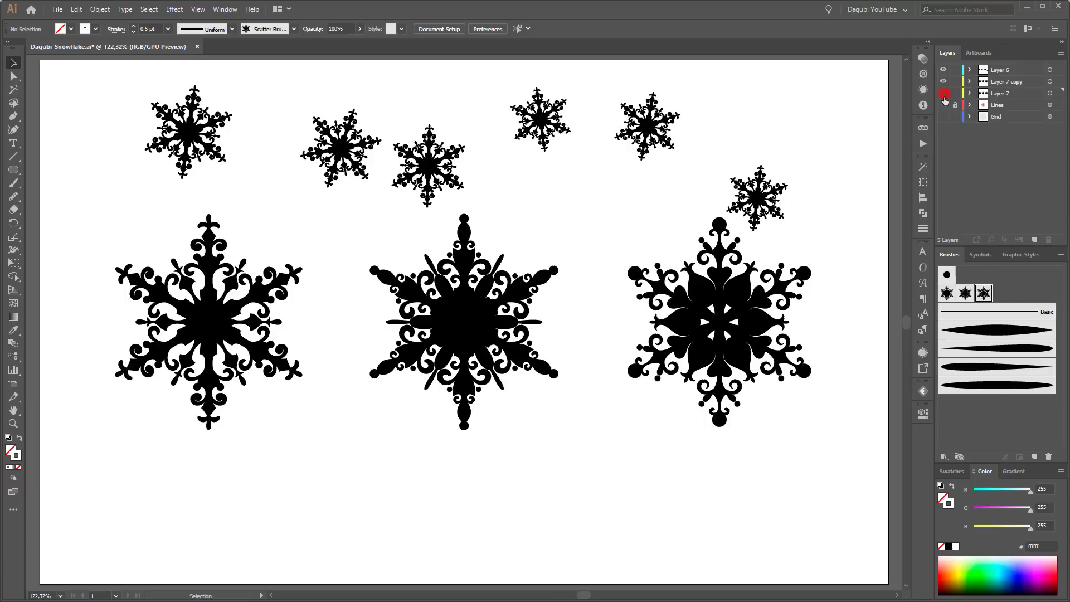
Give all snowflakes on the Layer 7 copy layer a blue stroke with a weight of 7 pt
left_click(1050, 82)
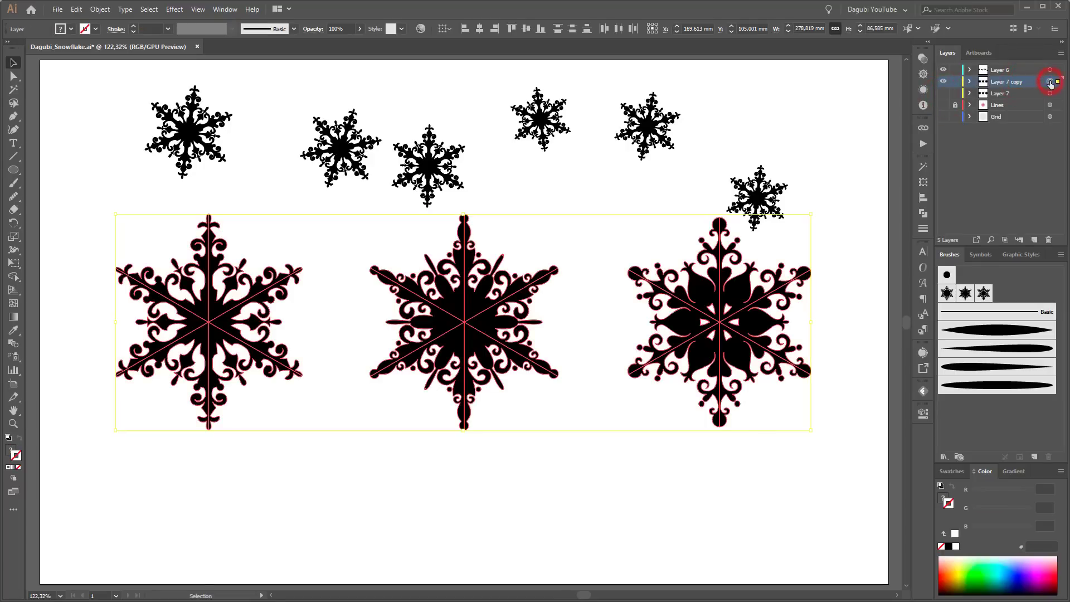
left_click(952, 472)
left_click(1004, 513)
left_click(134, 26)
left_click(133, 26)
left_click(133, 26)
left_click(134, 26)
left_click(133, 26)
left_click(133, 26)
Align the snowflakes' blue stroke to the outside and set its corners to round join
scroll(571, 306, "up", 1)
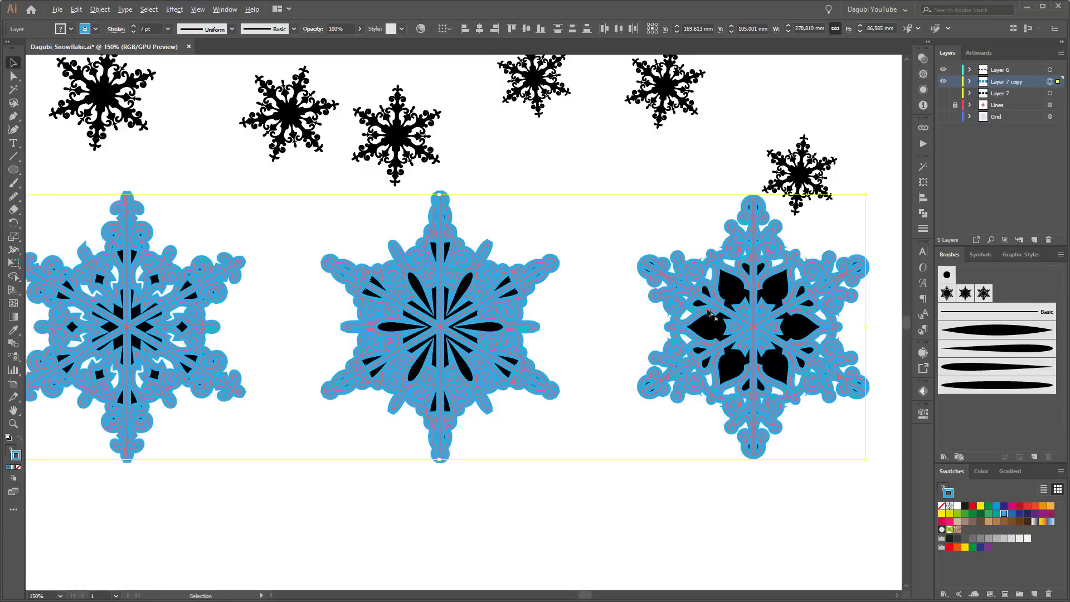
left_click(923, 229)
left_click(851, 224)
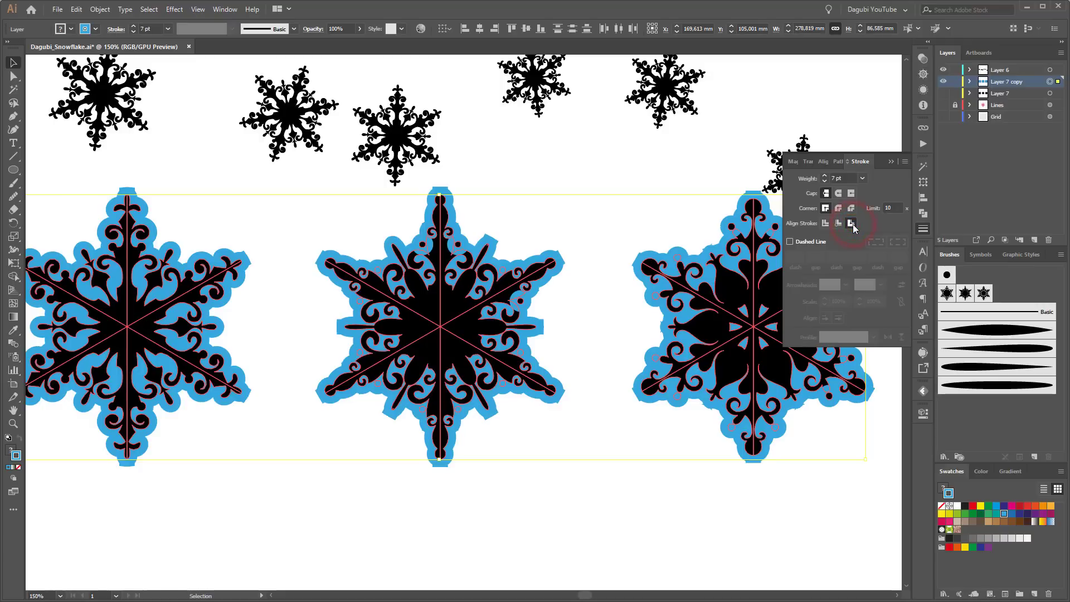
left_click(839, 209)
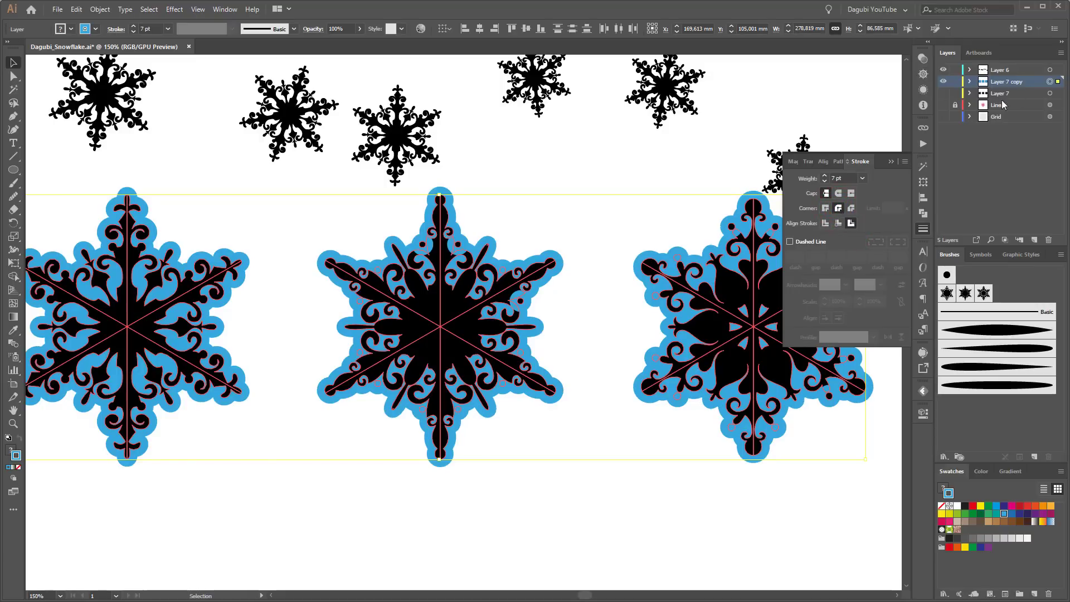
Move the Layer 7 copy layer beneath Layer 7, make Layer 7 visible, and deselect the artwork
left_click_drag(1022, 83, 1020, 101)
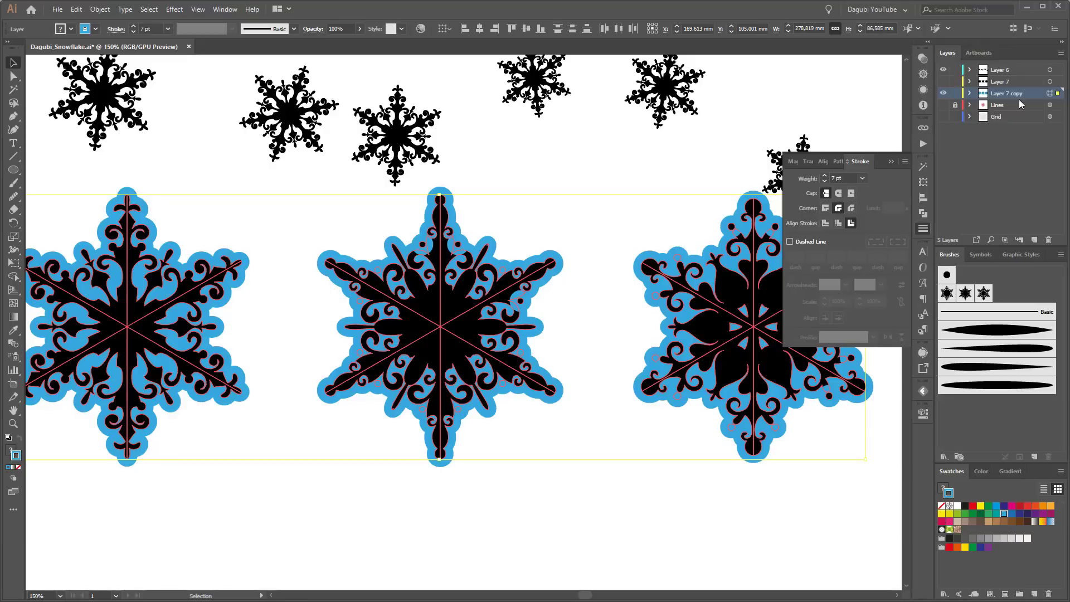
left_click(942, 82)
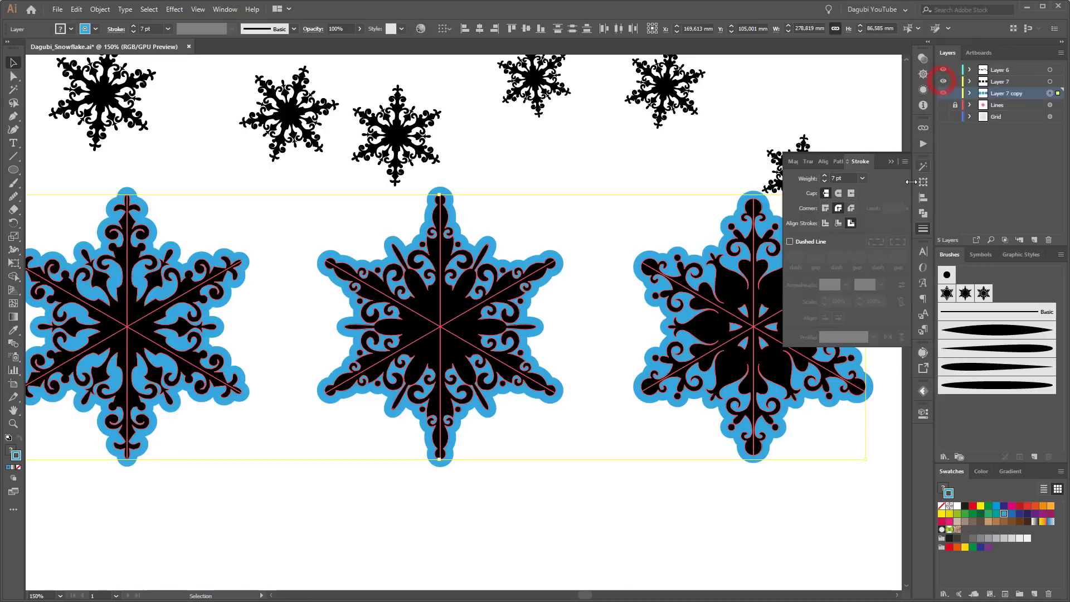
left_click(892, 162)
left_click(805, 511)
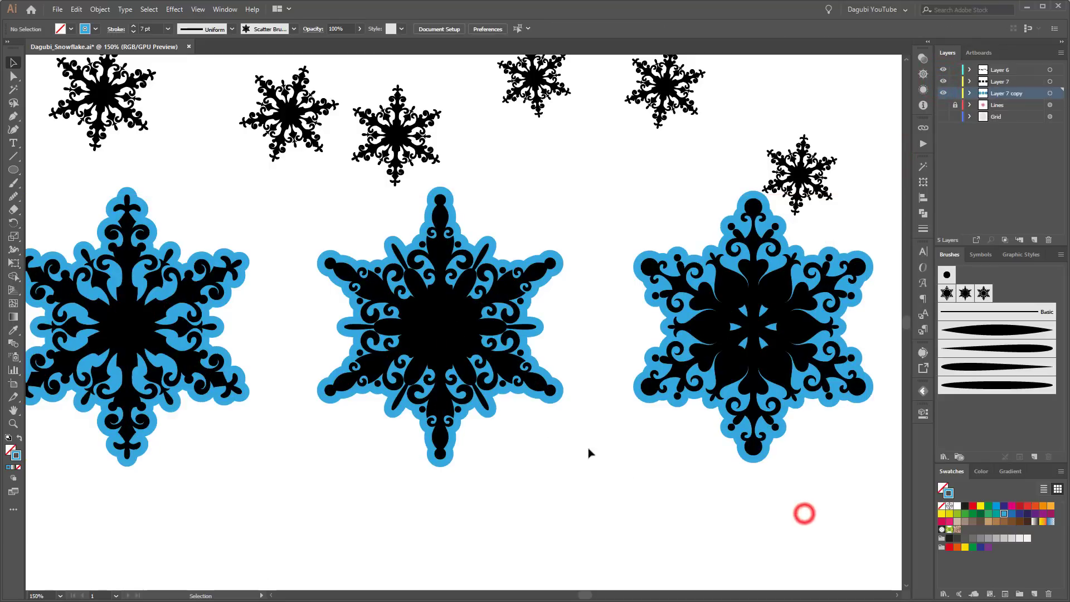
key("ctrl+1")
key("ctrl+plus")
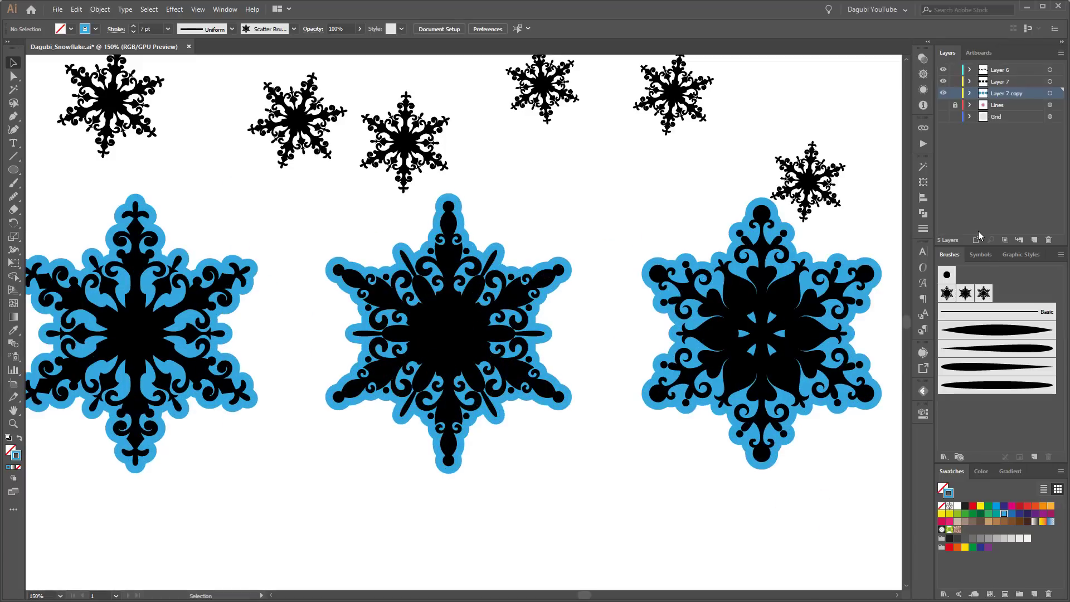
Expand the appearance of all snowflakes on Layer 7 copy and unite them into solid outline shapes with Pathfinder
left_click(1050, 93)
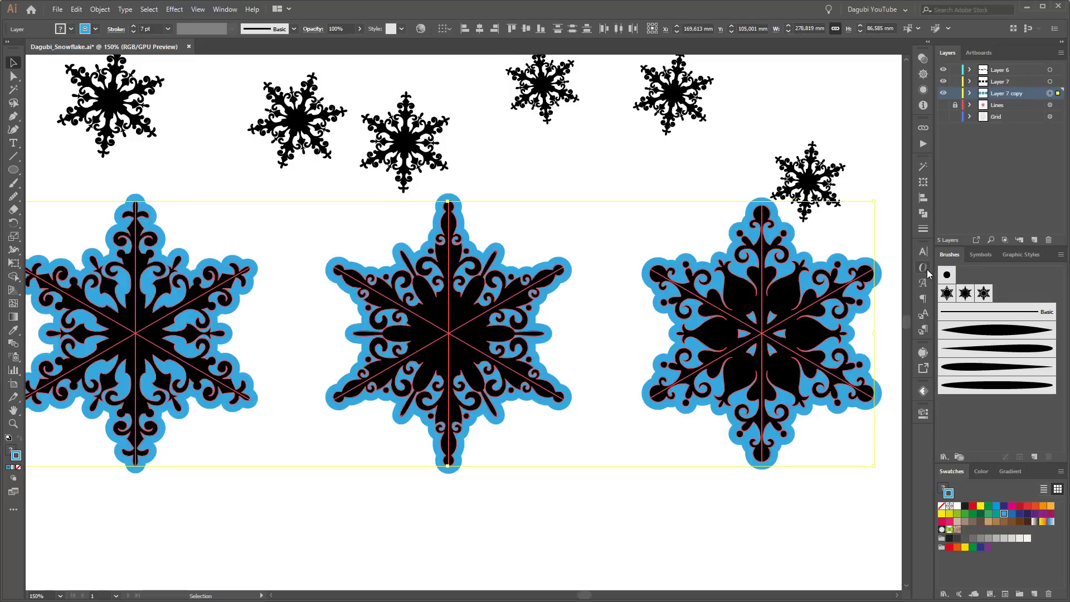
left_click(76, 9)
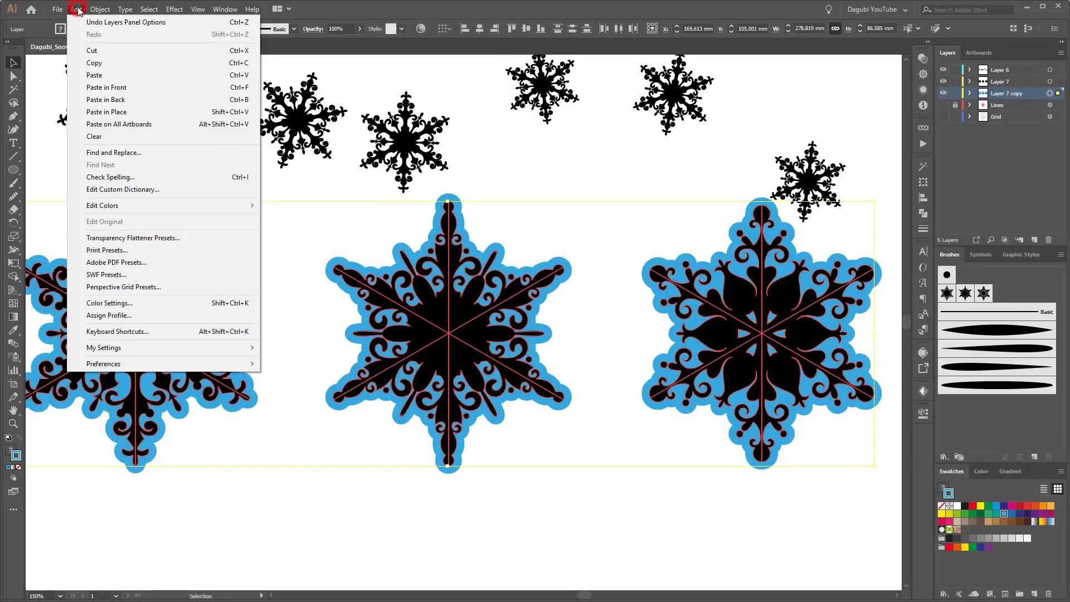
mouse_move(91, 10)
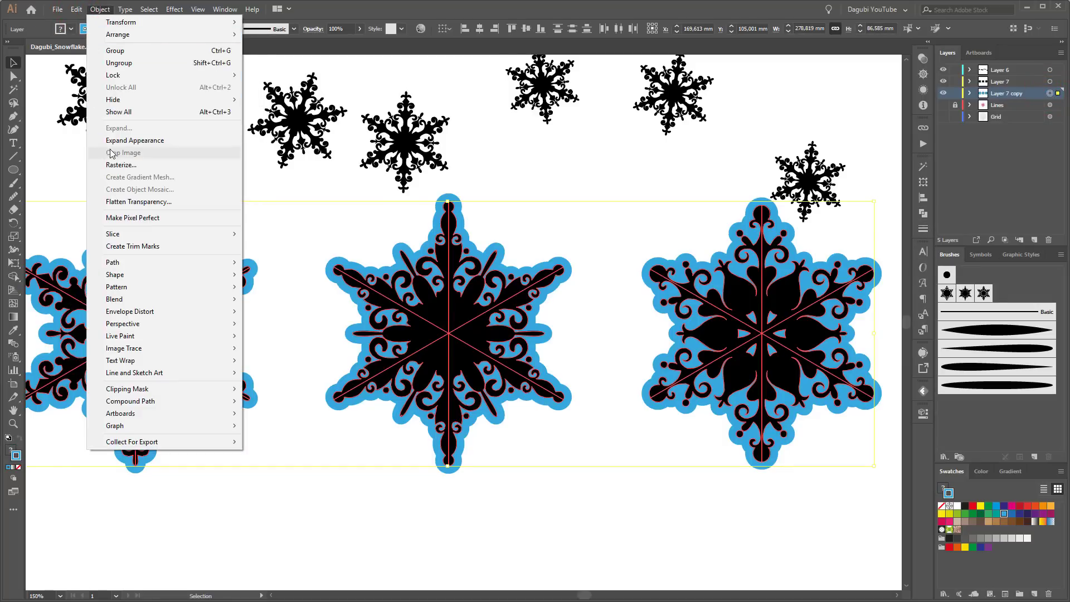
left_click(115, 141)
left_click(923, 214)
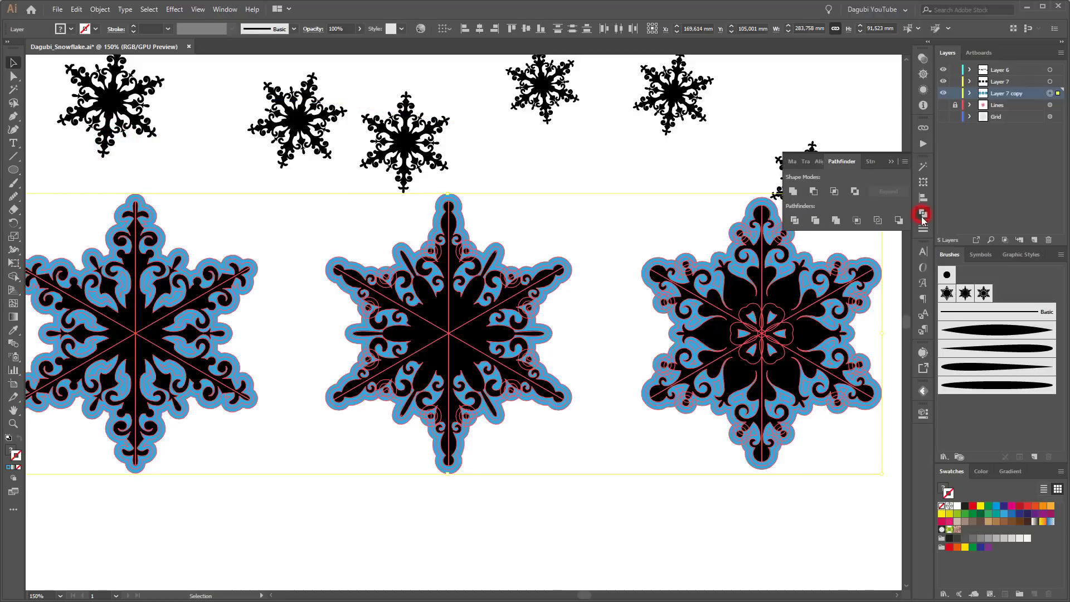
left_click(793, 191)
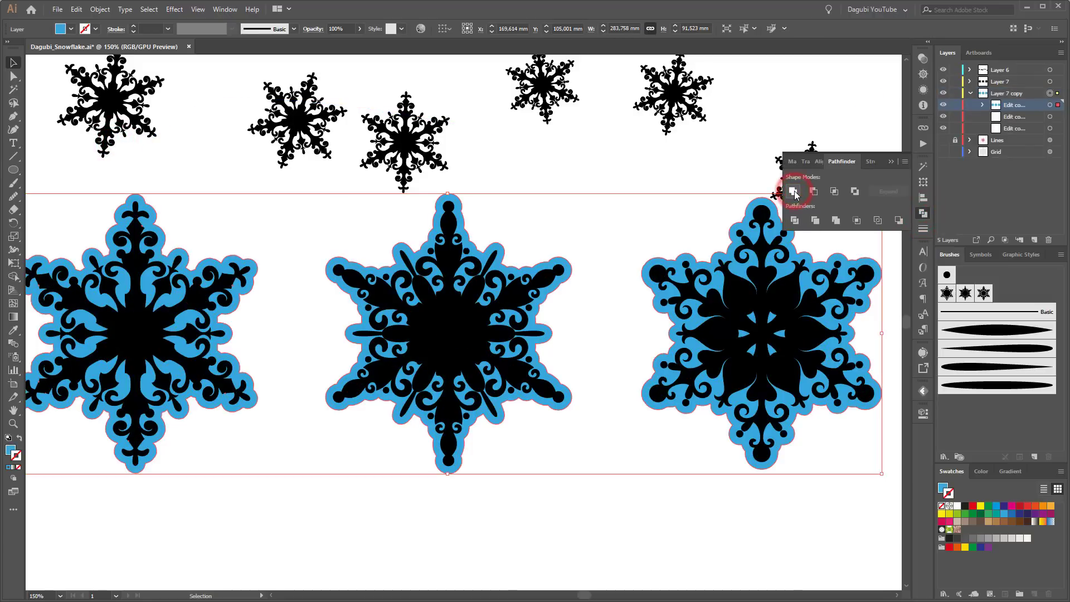
Give the united backing shapes a white fill and a CMYK Cyan stroke with a weight of 3 pt
left_click(942, 488)
left_click(957, 506)
left_click(949, 495)
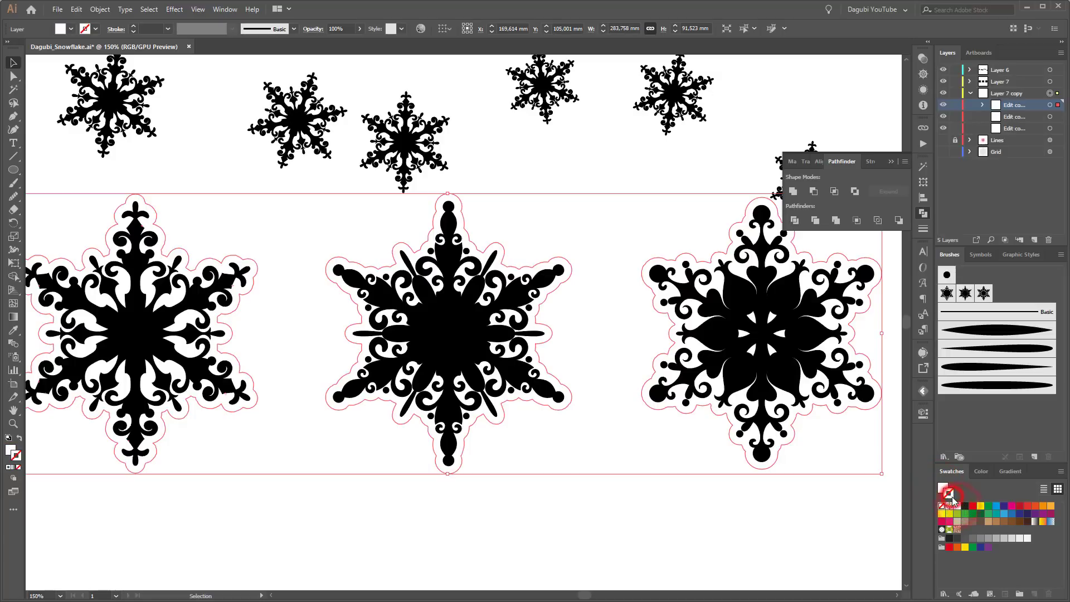
left_click(997, 506)
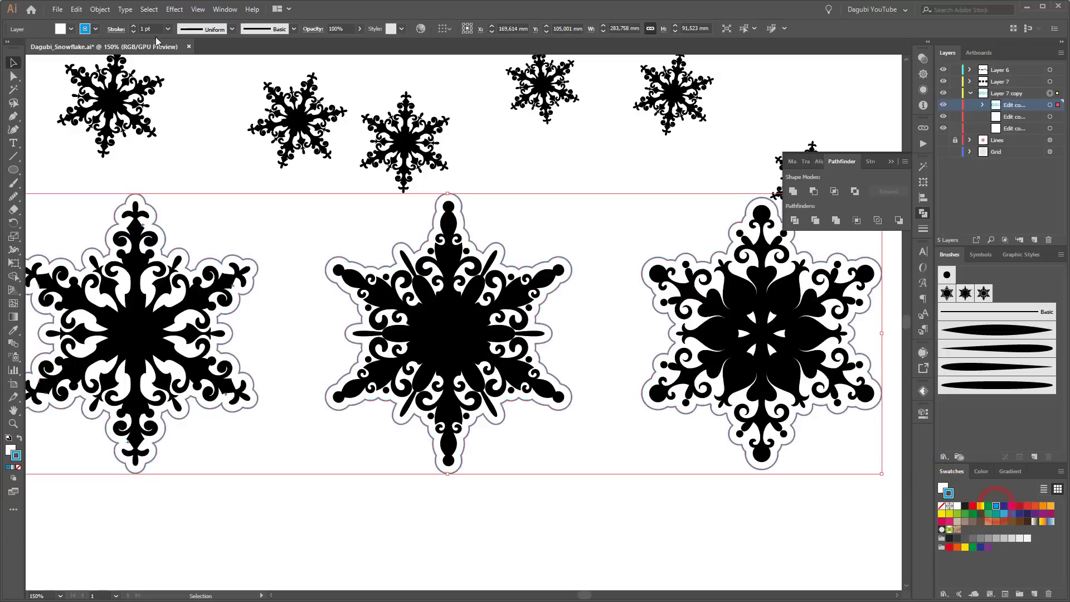
left_click(135, 26)
left_click(134, 26)
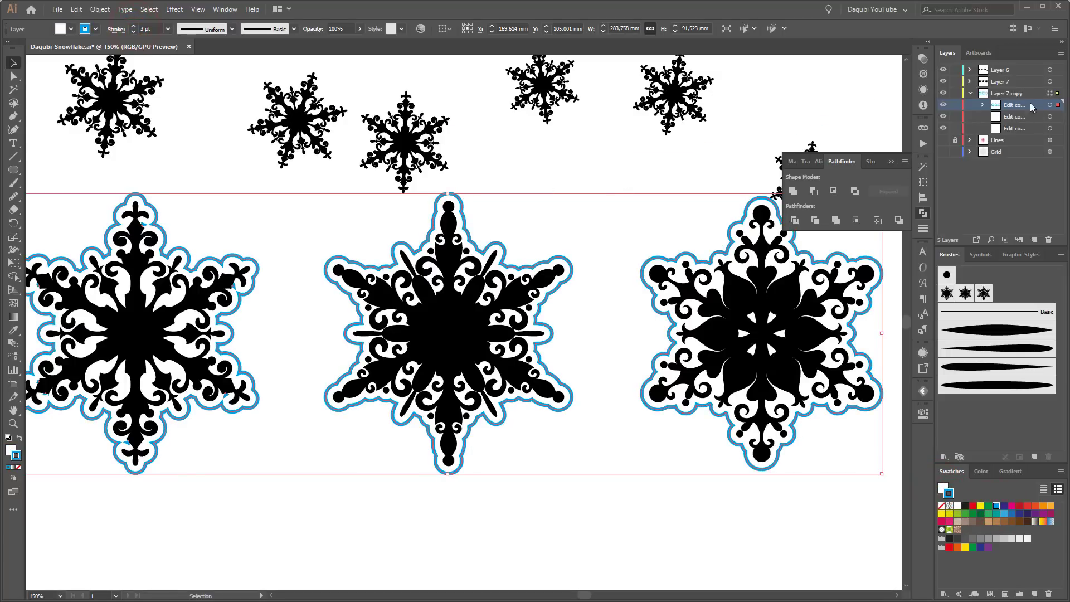
Fill all snowflakes on Layer 7 with CMYK Cyan and no stroke, and deselect them
left_click(1049, 82)
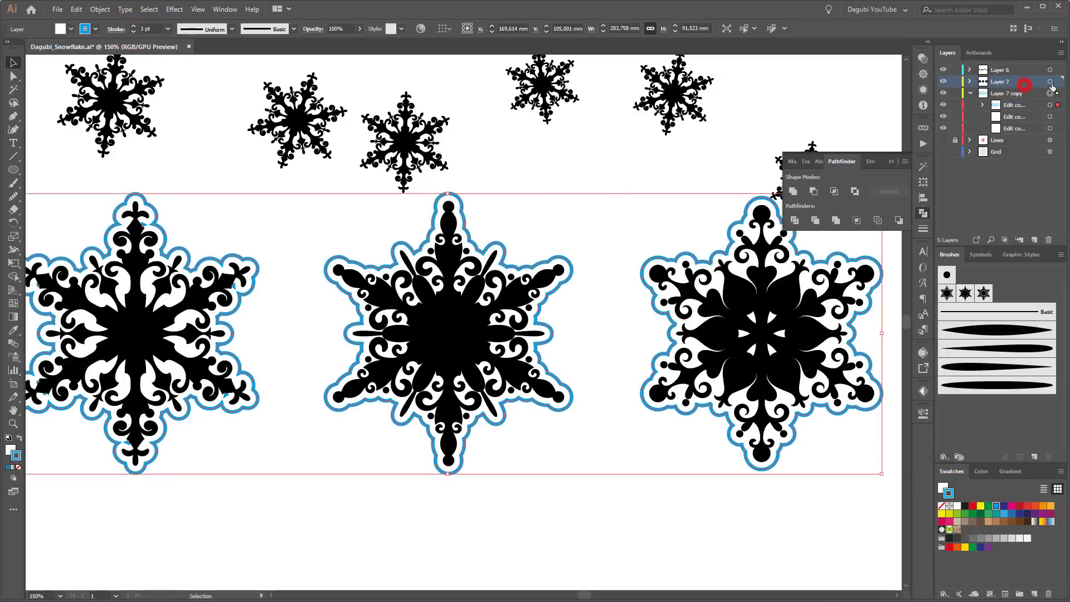
left_click(941, 506)
left_click(943, 489)
left_click(996, 506)
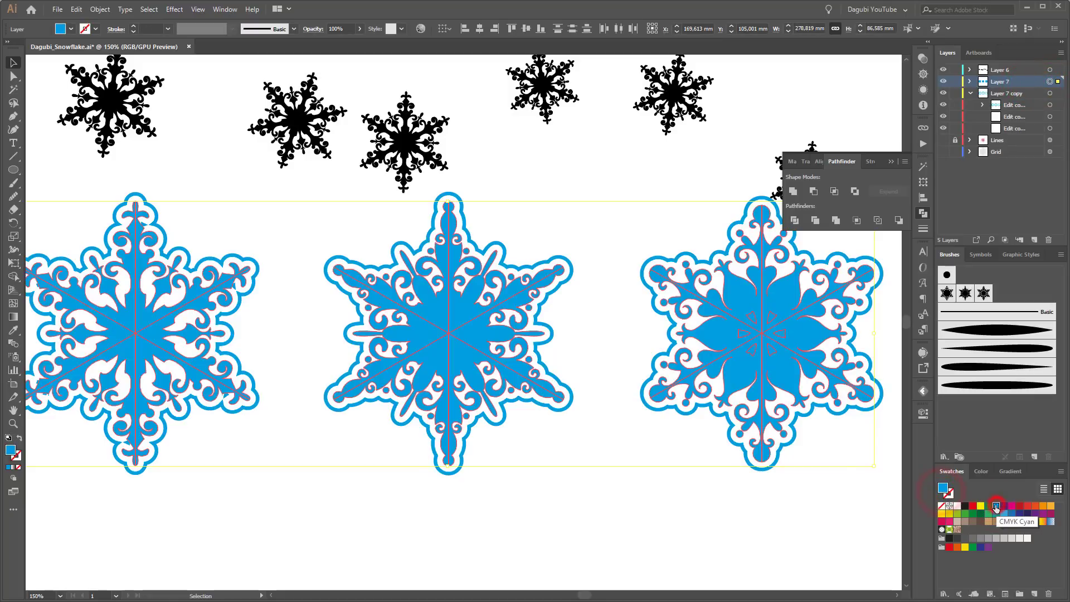
left_click(895, 162)
left_click(713, 517)
scroll(544, 432, "down", 2)
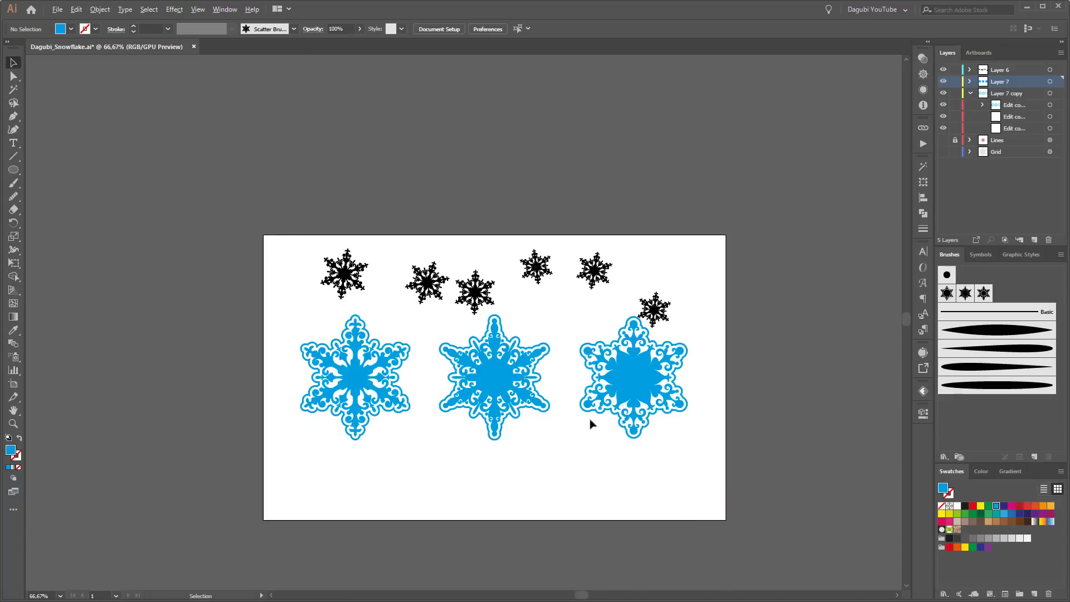
scroll(613, 435, "up", 3)
scroll(734, 375, "down", 1)
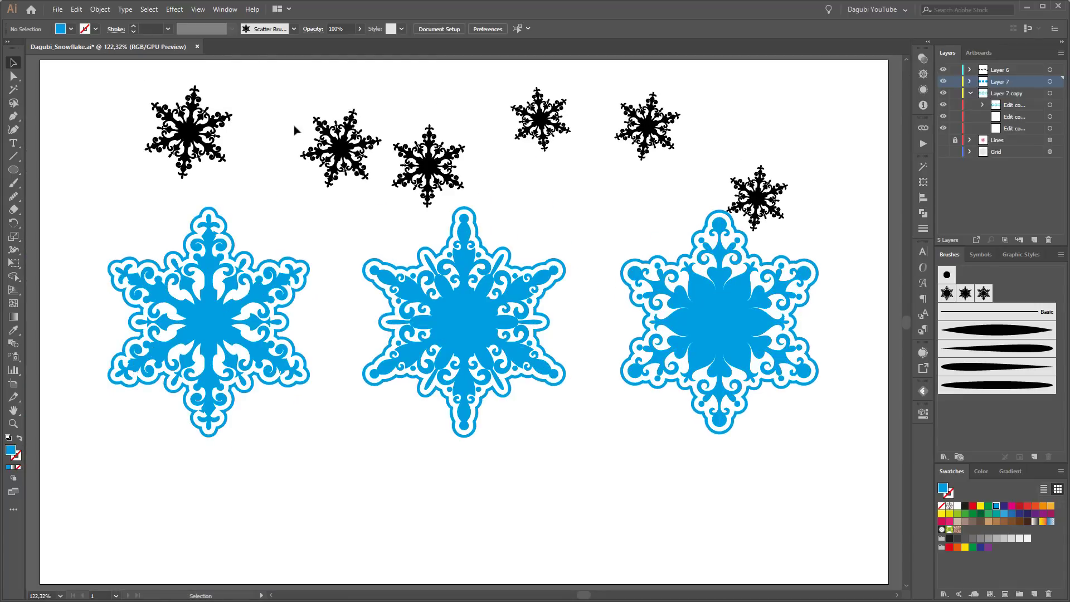
Remove the wavy scatter-brush path above the three large snowflakes
left_click(341, 127)
left_click(76, 9)
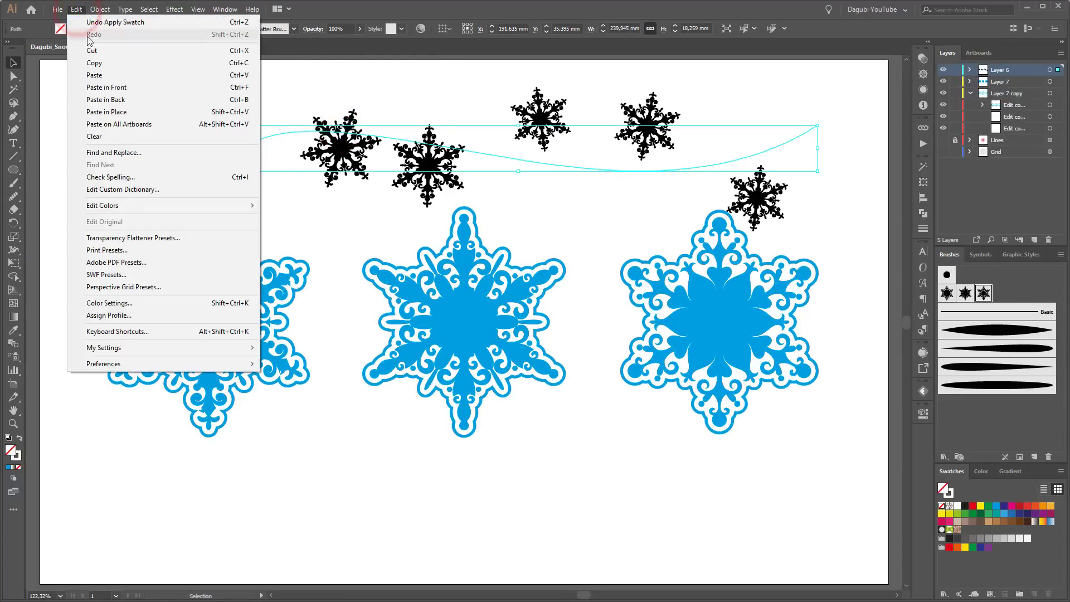
left_click(95, 22)
Hide Layer 7 to isolate the outline shapes around the first snowflake
key("z")
mouse_move(152, 196)
left_mouse_down()
mouse_move(256, 272)
mouse_move(389, 277)
left_mouse_up()
left_click(943, 93)
left_click(943, 93)
left_click(942, 82)
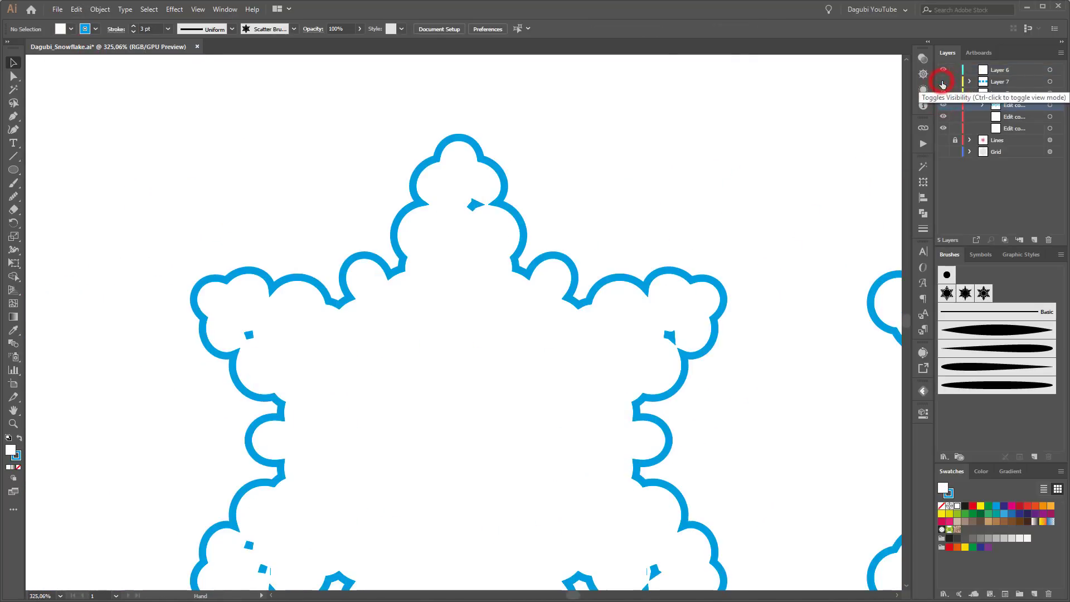
Try to select a stray fragment inside the first snowflake's outline with the Group Selection tool
left_click(1049, 105)
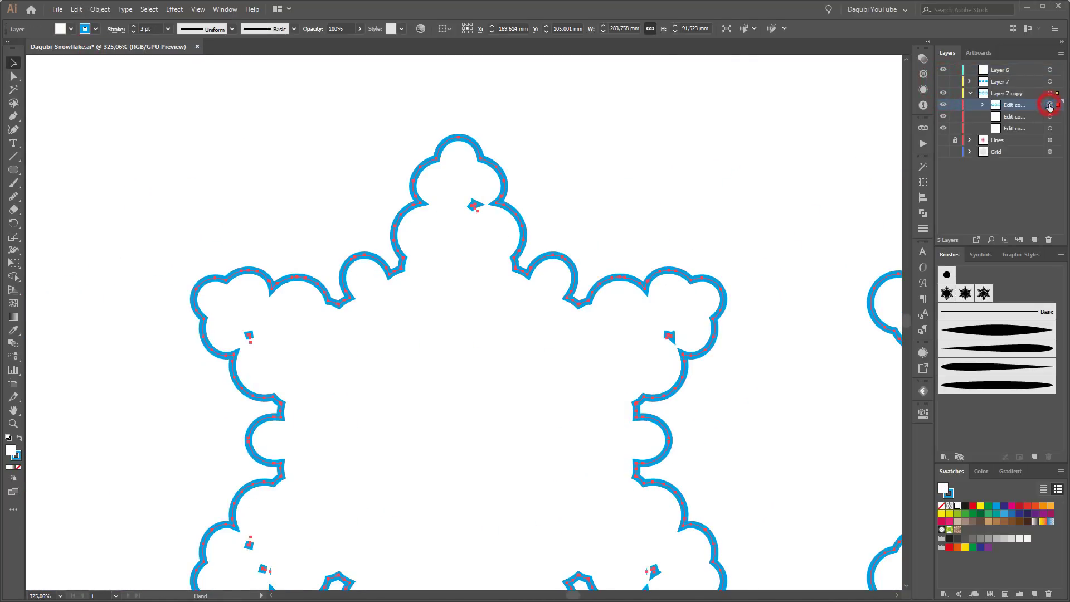
left_click(22, 79)
scroll(451, 354, "down", 3)
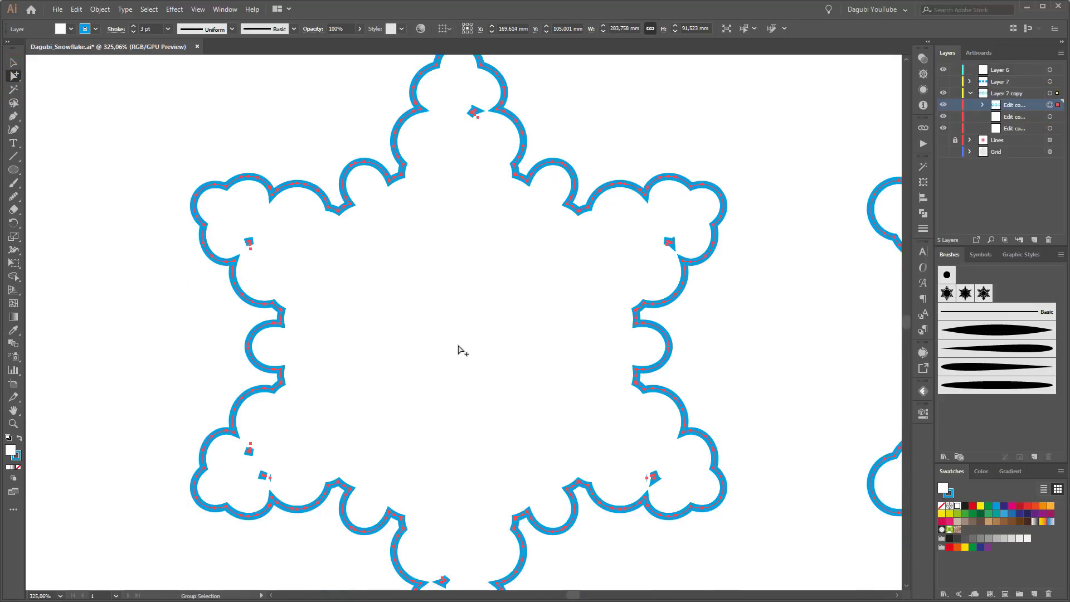
left_click(473, 103)
left_click(640, 122)
left_click(473, 101)
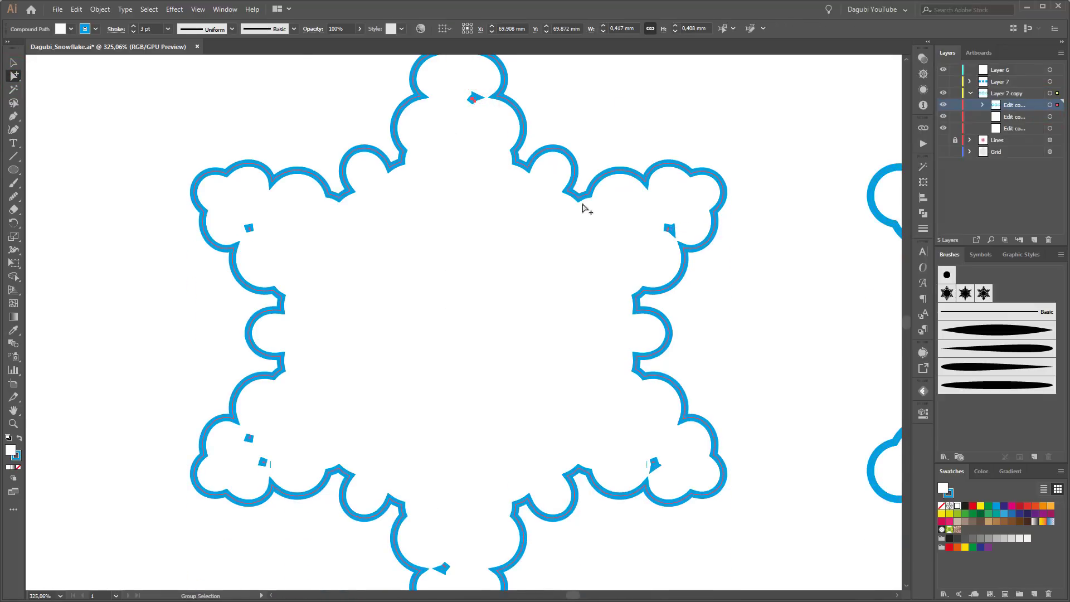
Lasso the stray fragments inside the first snowflake's outline, cut them out, and show Layer 7 again
key("q")
mouse_move(455, 88)
left_mouse_down()
mouse_move(482, 90)
mouse_move(482, 111)
mouse_move(456, 101)
left_mouse_up()
mouse_move(650, 218)
left_mouse_down()
mouse_move(673, 226)
mouse_move(647, 220)
left_mouse_up()
mouse_move(663, 449)
left_mouse_down()
mouse_move(680, 464)
mouse_move(665, 463)
mouse_move(667, 444)
left_mouse_up()
mouse_move(261, 214)
left_mouse_down()
mouse_move(245, 214)
mouse_move(250, 224)
left_mouse_up()
mouse_move(237, 443)
left_mouse_down()
mouse_move(279, 467)
mouse_move(270, 472)
mouse_move(239, 443)
left_mouse_up()
left_click_drag(491, 440, 487, 263)
mouse_move(454, 368)
left_mouse_down()
mouse_move(431, 388)
mouse_move(437, 402)
mouse_move(471, 371)
left_mouse_up()
left_click_drag(548, 39, 504, 218)
left_click(77, 9)
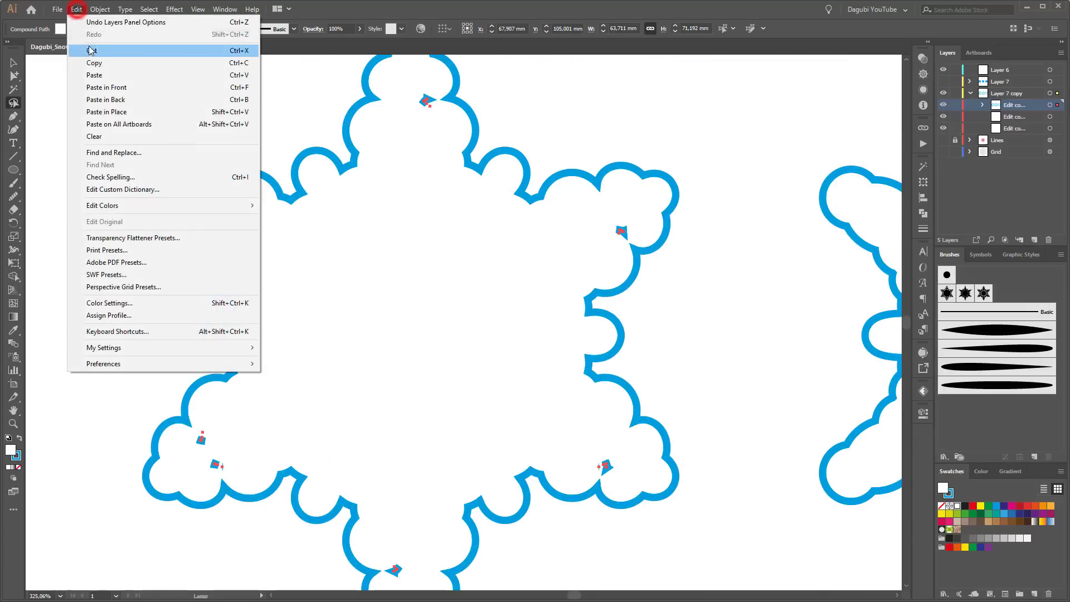
left_click(90, 50)
key("ctrl+0")
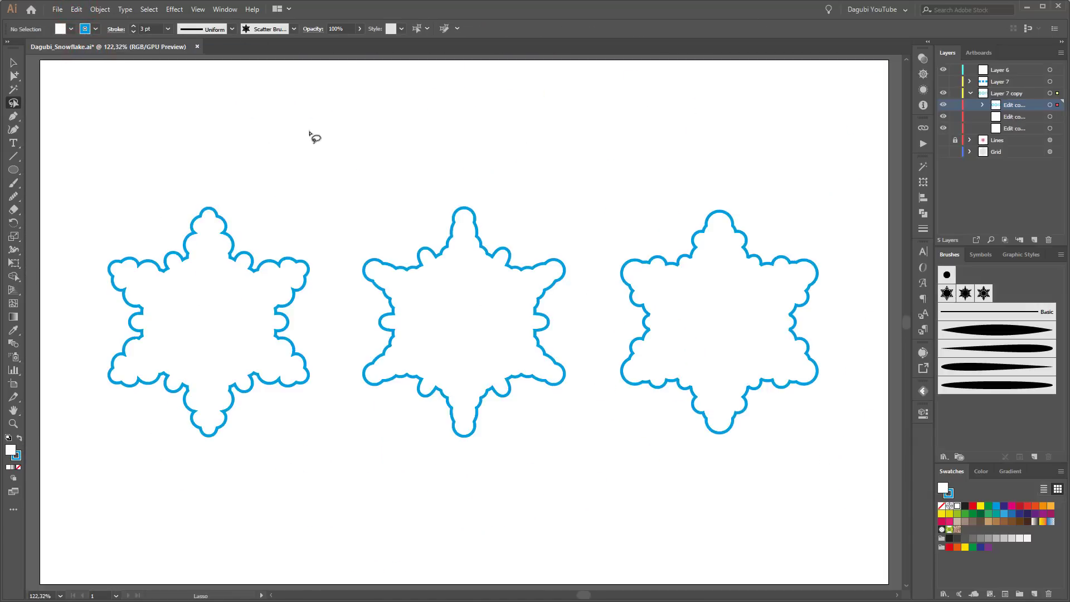
left_click(943, 81)
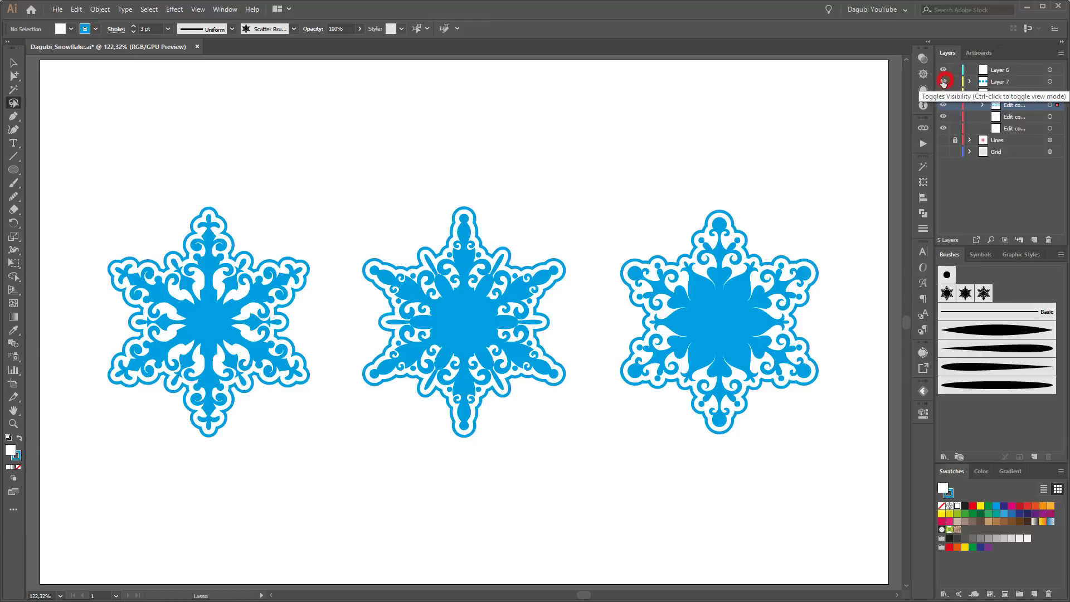
Add a new layer above Lines and draw a rectangle of about 340 by 210 mm covering the artboard
left_click(1020, 139)
left_click(1034, 239)
left_click_drag(10, 176, 59, 169)
left_click_drag(41, 61, 885, 583)
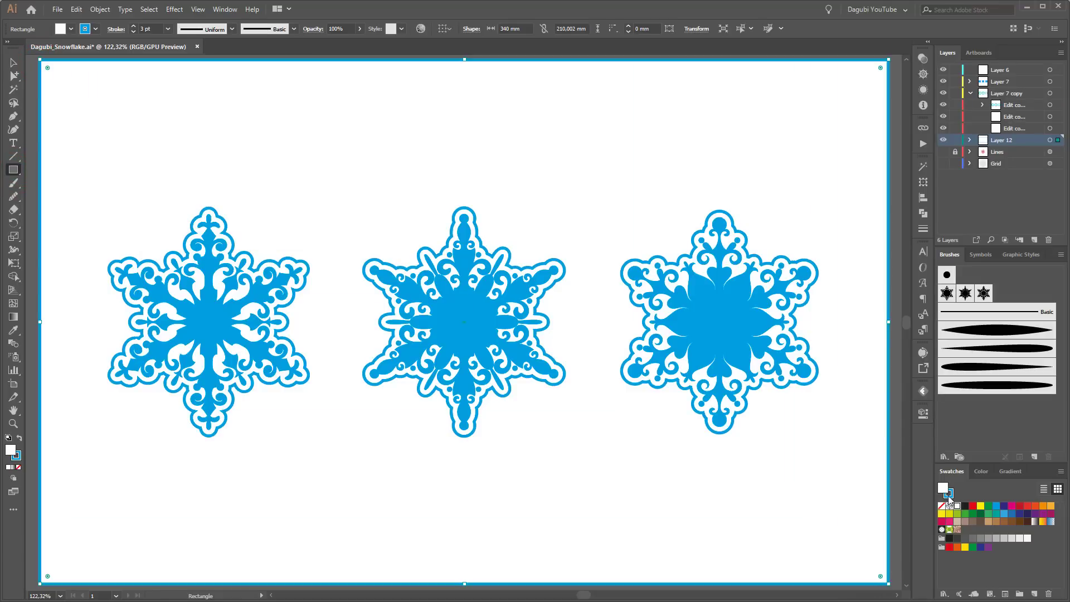
Fill the background rectangle with a darker blue than the snowflakes and remove its stroke
left_click(996, 505)
left_click(946, 492)
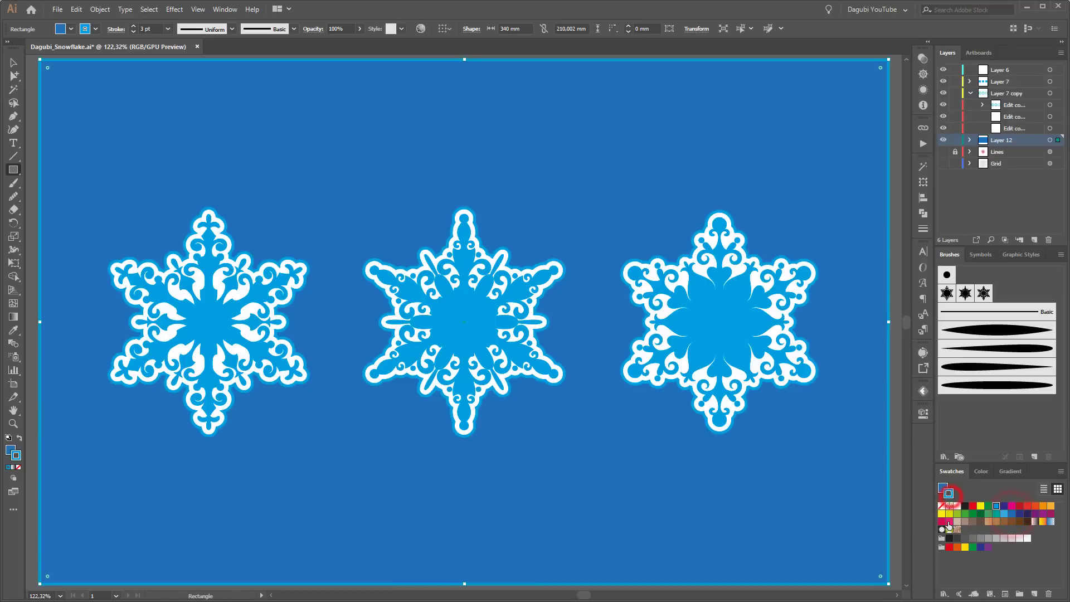
left_click(942, 506)
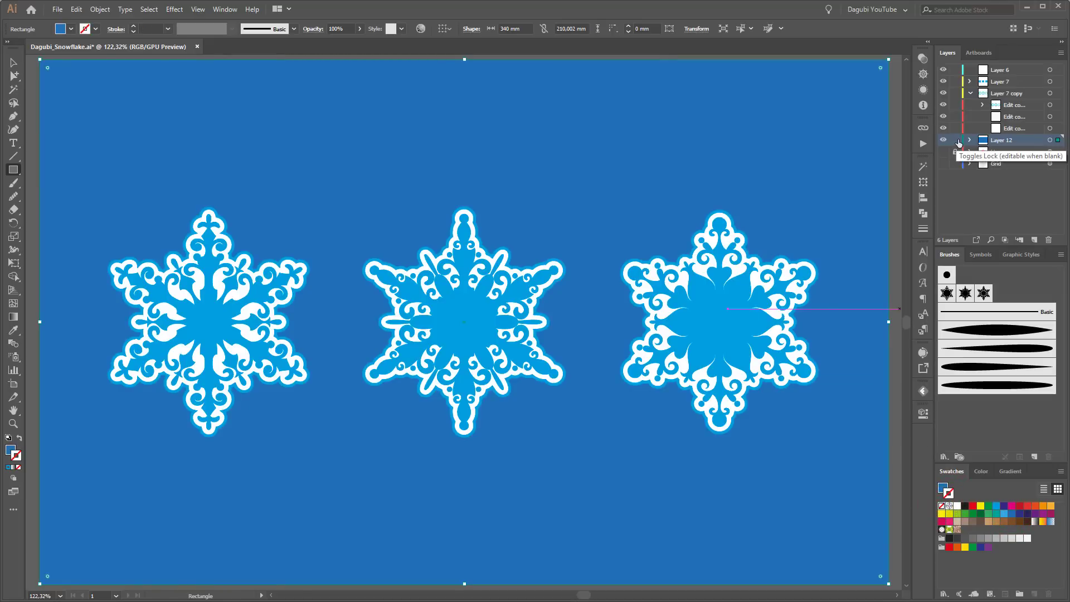
Copy the background rectangle from Layer 12 and paste it in place on Layer 6
left_click(1048, 140)
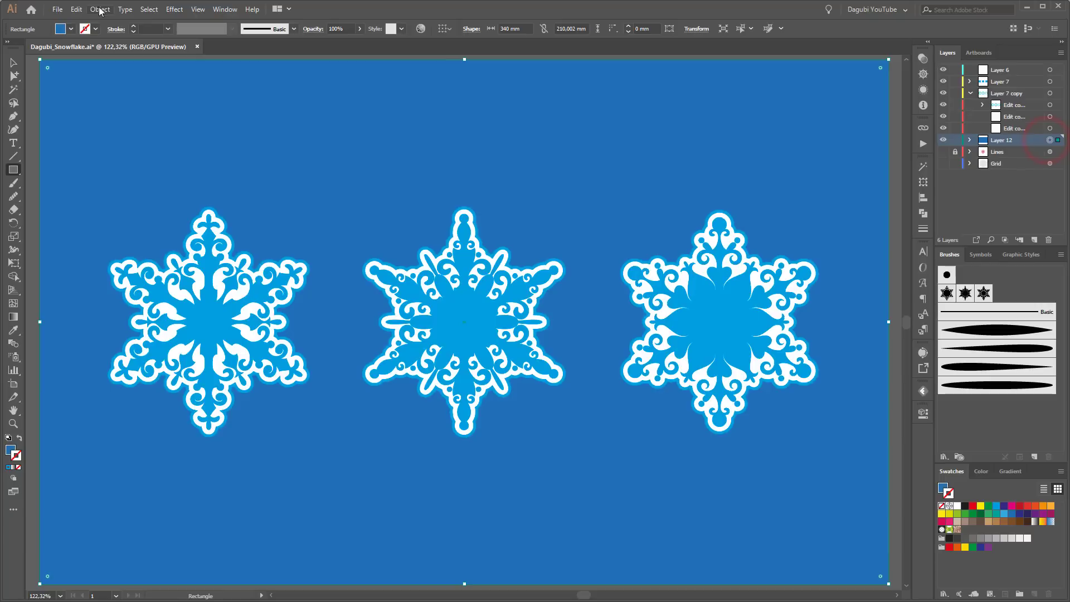
left_click(77, 9)
left_click(88, 62)
left_click(1003, 70)
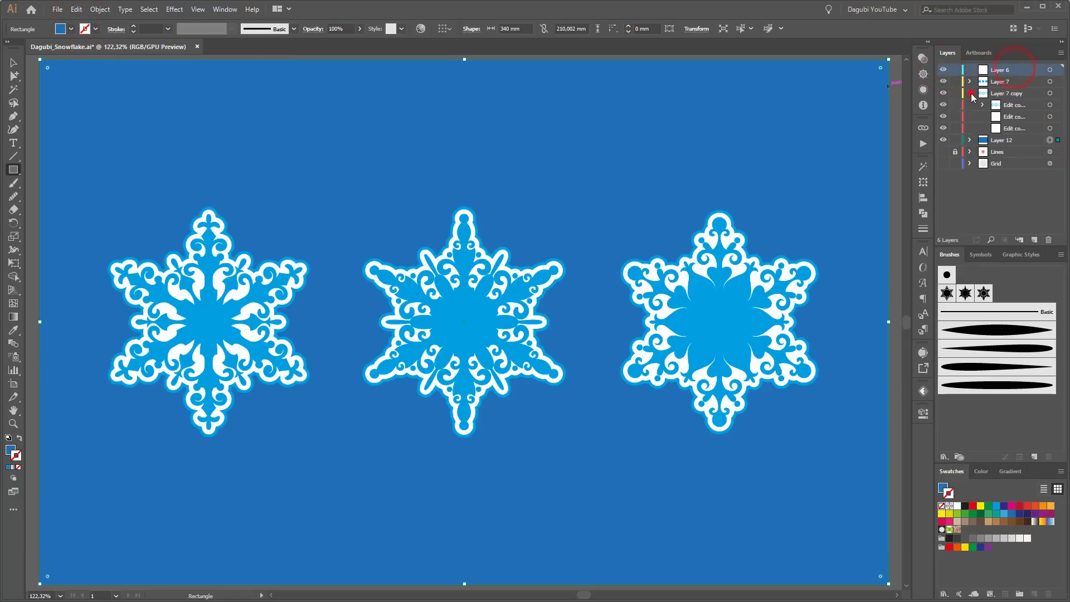
left_click(970, 93)
left_click(1032, 69)
left_click(76, 10)
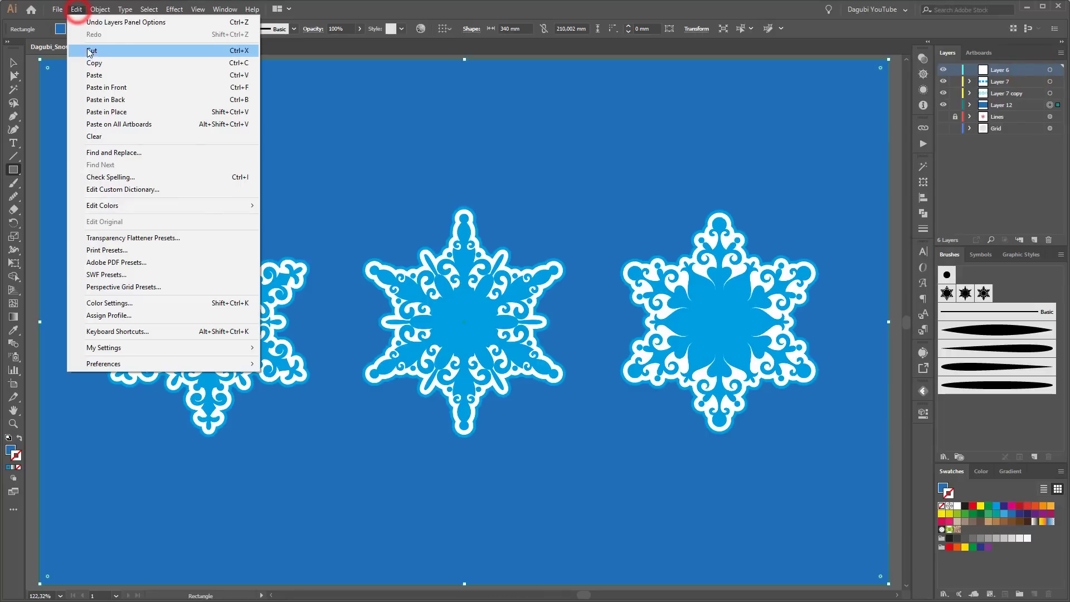
left_click(96, 112)
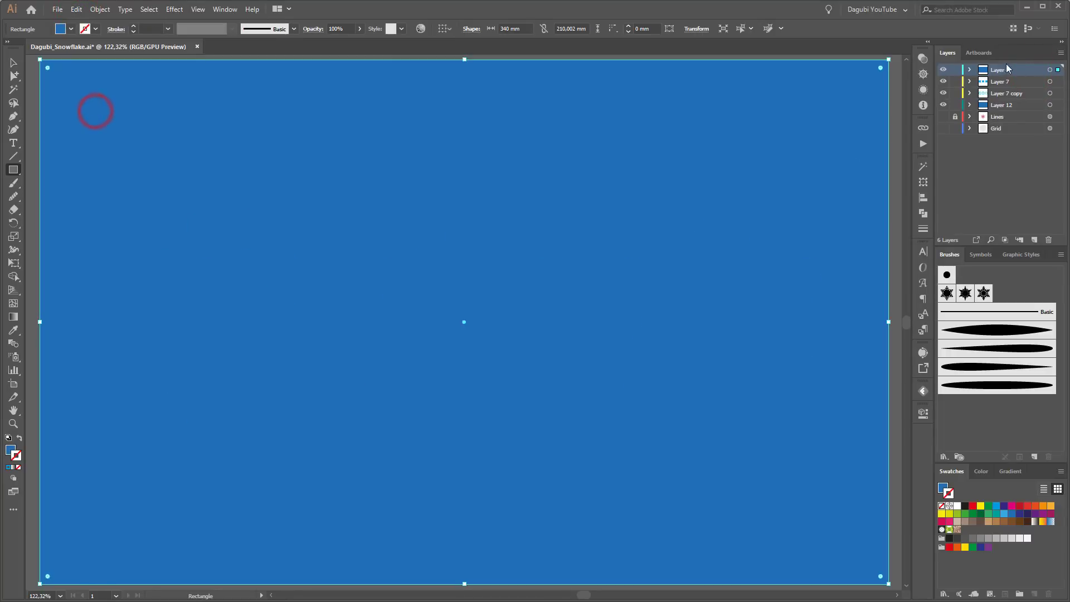
Deselect the pasted rectangle and use it as a clipping mask for Layer 6
left_click(970, 70)
left_click(149, 9)
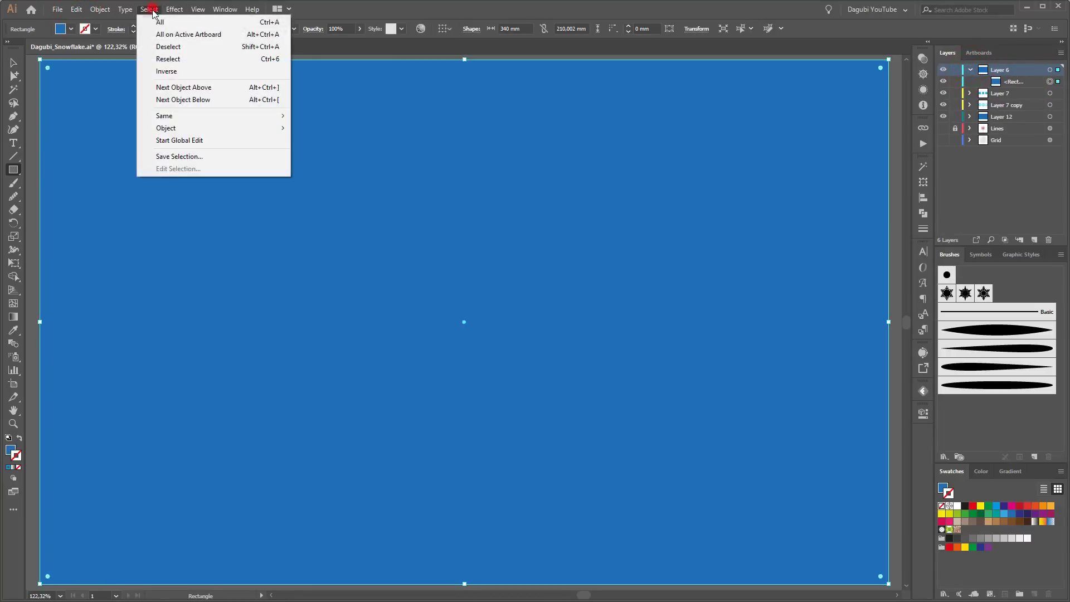
left_click(165, 47)
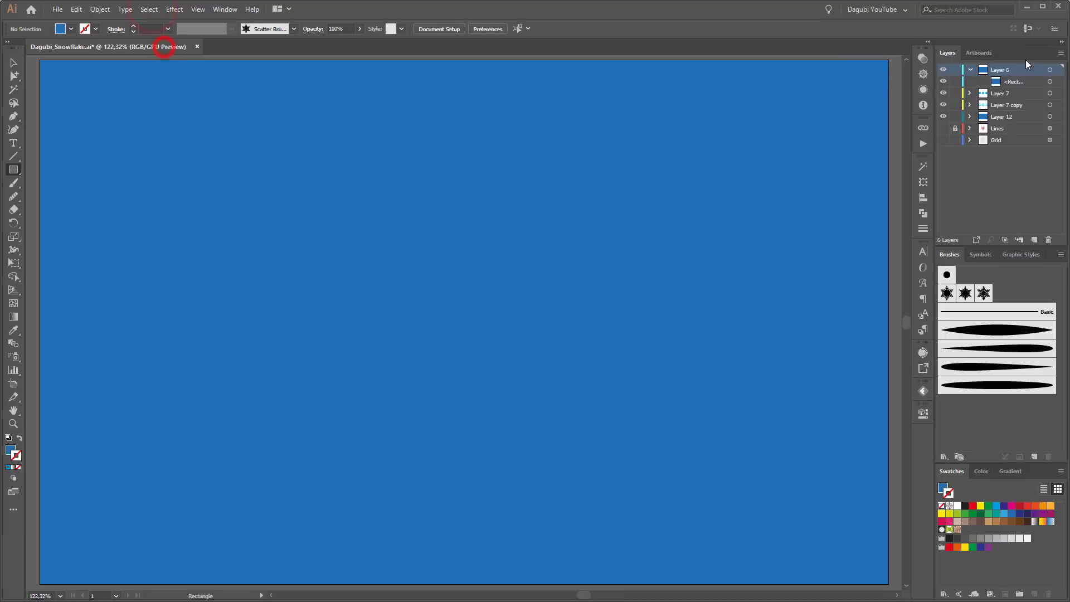
left_click(1006, 239)
Paint a trial stroke with the first snowflake scatter brush along the artboard's upper edge on Layer 6
left_click(11, 186)
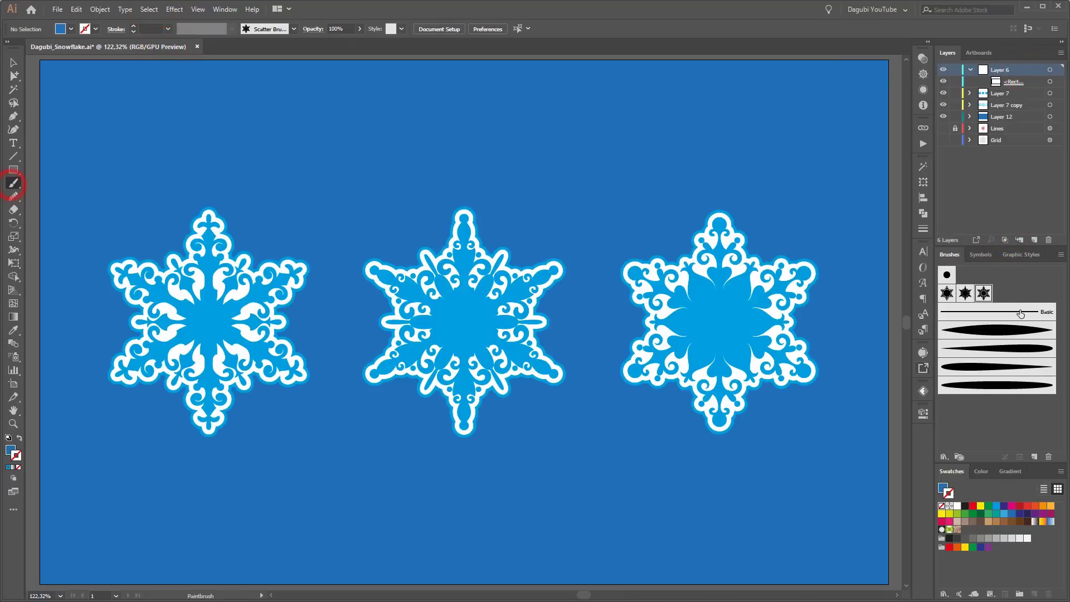
left_click(947, 293)
key("ctrl+1")
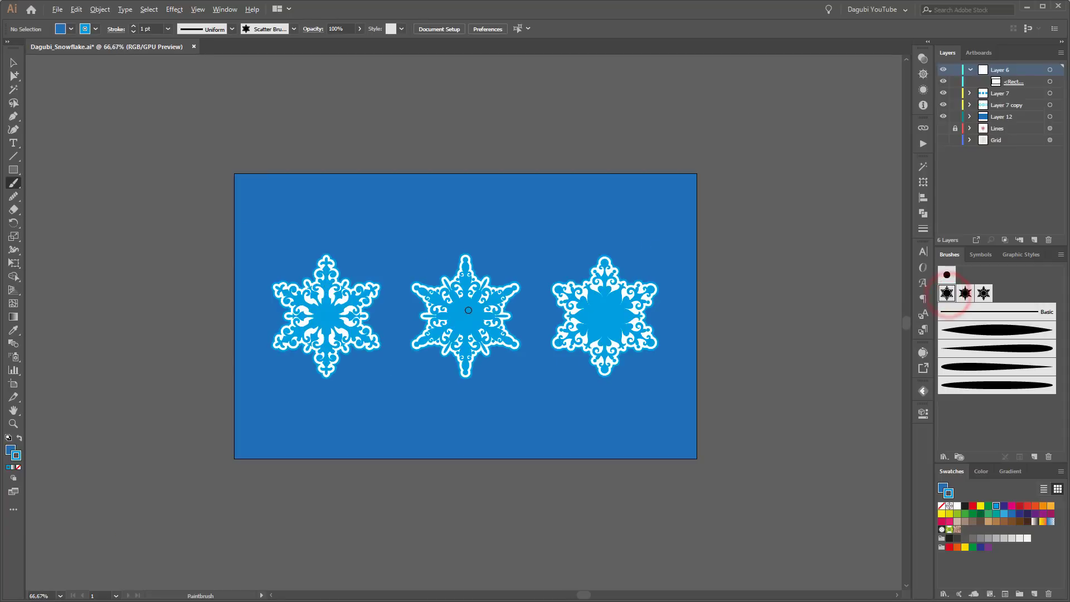
mouse_move(210, 179)
left_mouse_down()
mouse_move(403, 191)
mouse_move(610, 175)
mouse_move(761, 184)
left_mouse_up()
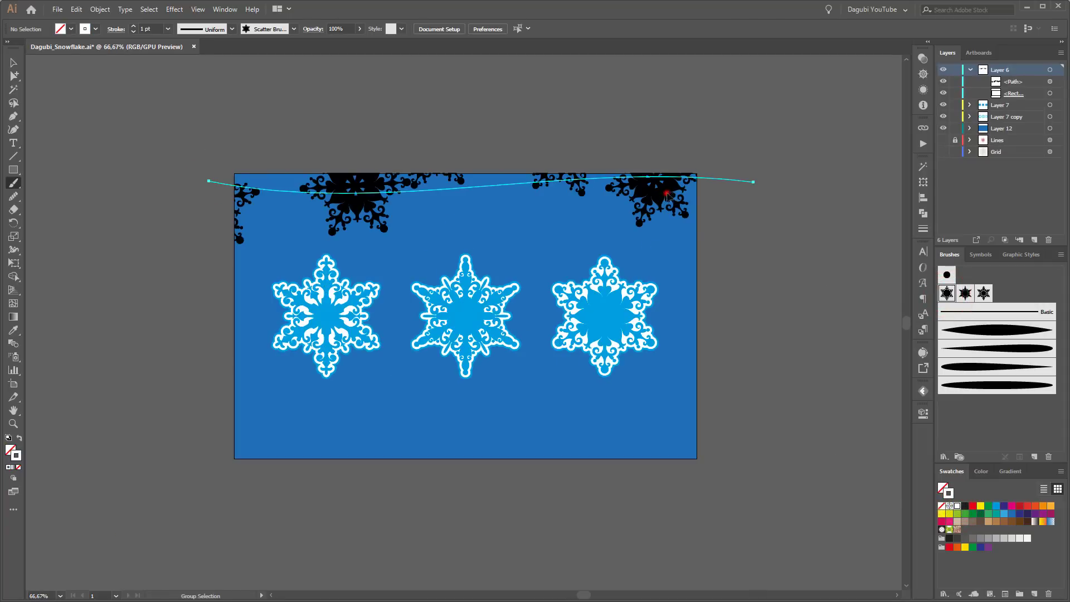
Change the first snowflake brush's colorization method so it follows the white stroke colour, and apply the change to existing strokes
double_click(947, 293)
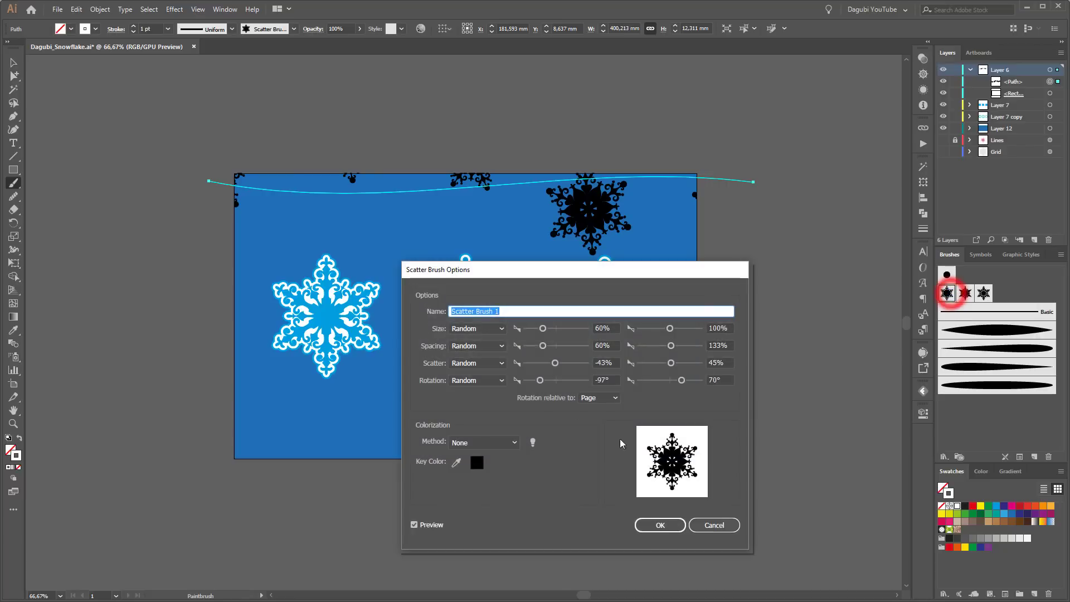
left_click(483, 443)
left_click(477, 464)
left_click(659, 525)
left_click(532, 321)
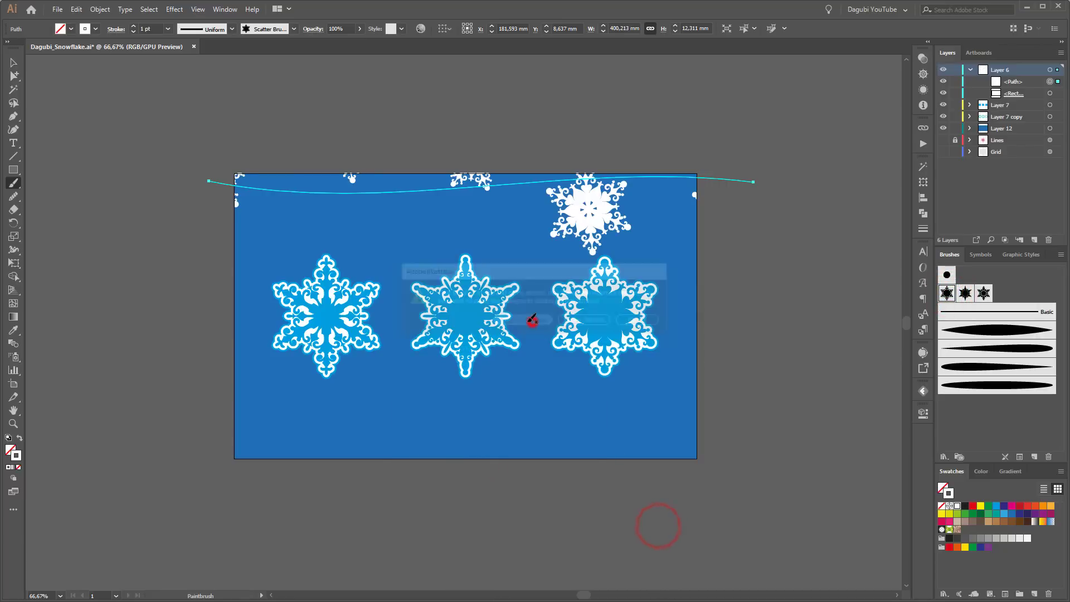
Change the second snowflake brush's colorization method to follow the stroke colour, and apply it to existing strokes
double_click(965, 293)
left_click(483, 443)
left_click(478, 464)
left_click(659, 525)
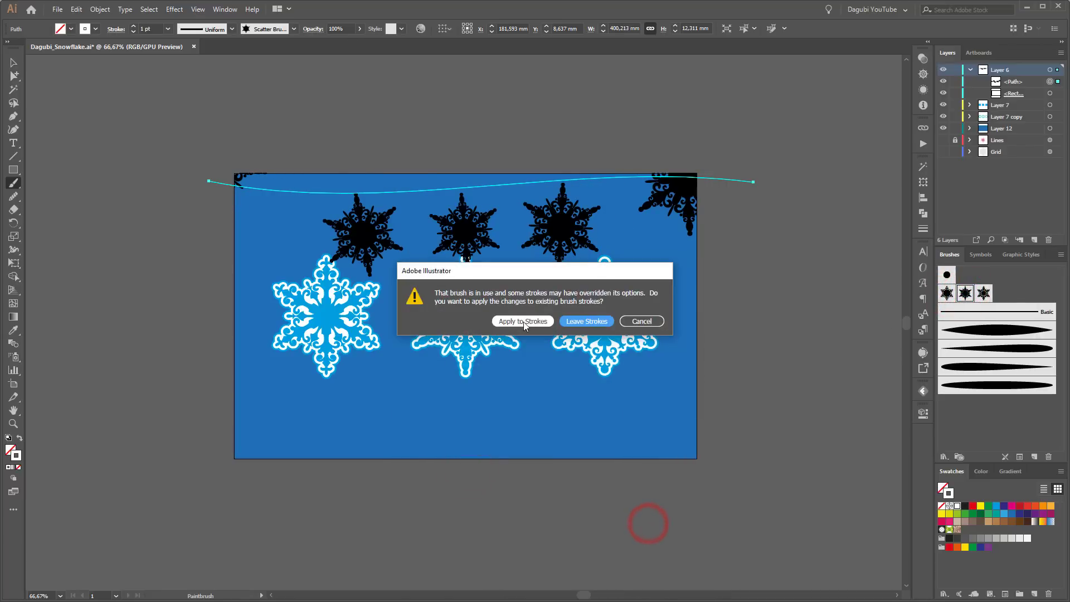
left_click(526, 319)
Change the third snowflake brush's colorization method to follow the stroke colour, and apply it to existing strokes
left_click(984, 293)
double_click(984, 293)
left_click(484, 442)
left_click(477, 464)
left_click(658, 525)
left_click(535, 317)
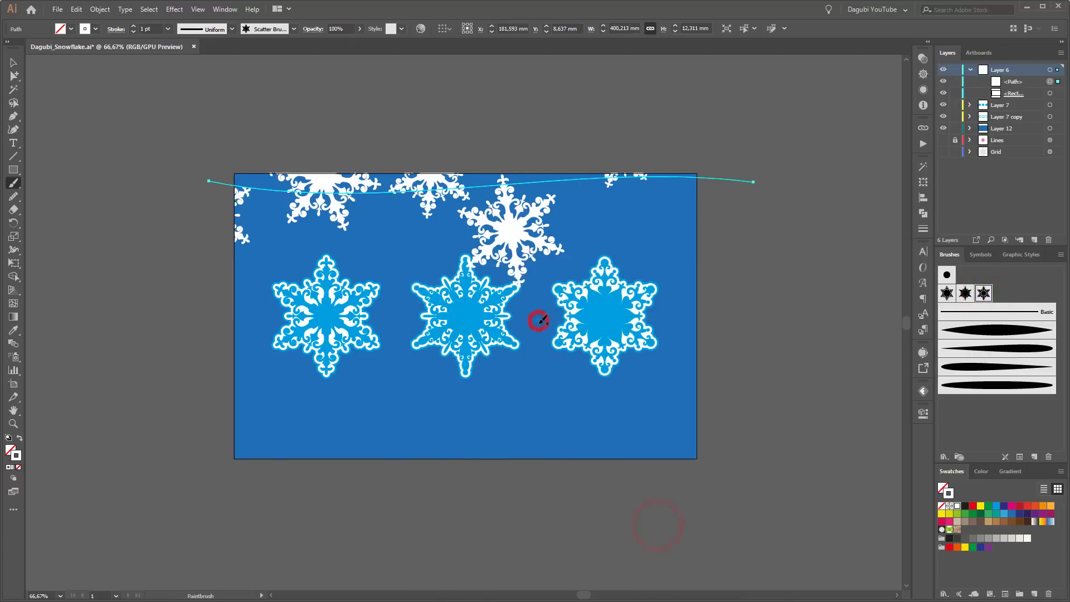
Remove the trial stroke and paint white 0.25 pt strokes with the third snowflake brush along all four artboard edges
left_click(76, 9)
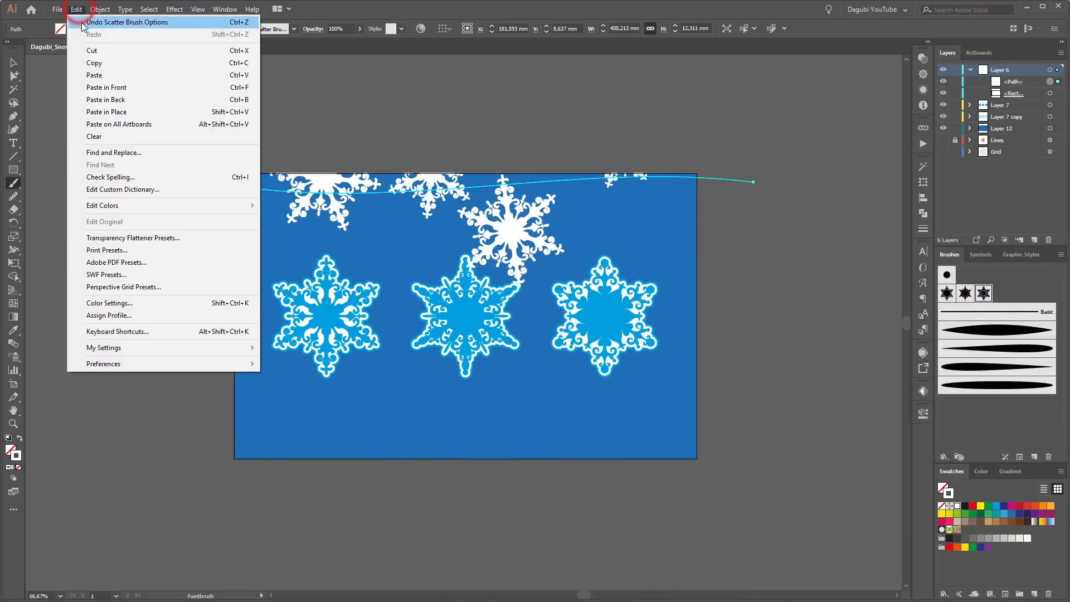
left_click(76, 18)
left_click(133, 32)
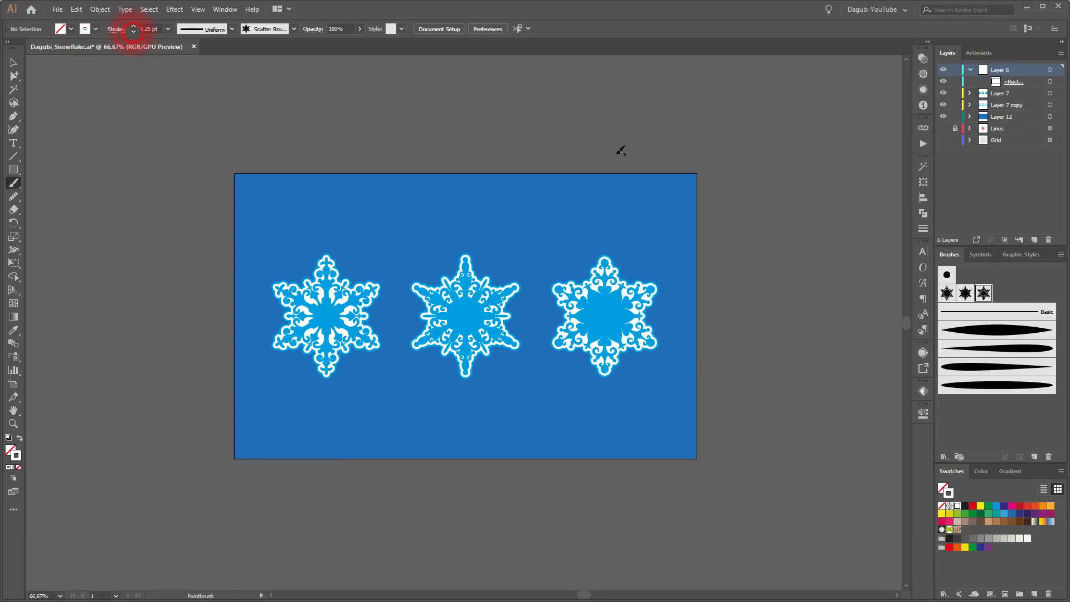
left_click_drag(347, 174, 788, 179)
left_click_drag(695, 172, 701, 495)
left_click_drag(716, 456, 123, 450)
left_click_drag(237, 162, 237, 490)
Paint white 0.5 pt strokes with the second snowflake brush around the artboard edges, adding a flake near the lower-left corner, and deselect
left_click(965, 294)
left_click(134, 26)
left_click_drag(430, 180, 763, 179)
left_click_drag(242, 306, 246, 530)
left_click_drag(218, 443, 350, 440)
left_click_drag(691, 191, 712, 518)
left_click_drag(337, 417, 333, 429)
left_click(72, 397, "ctrl")
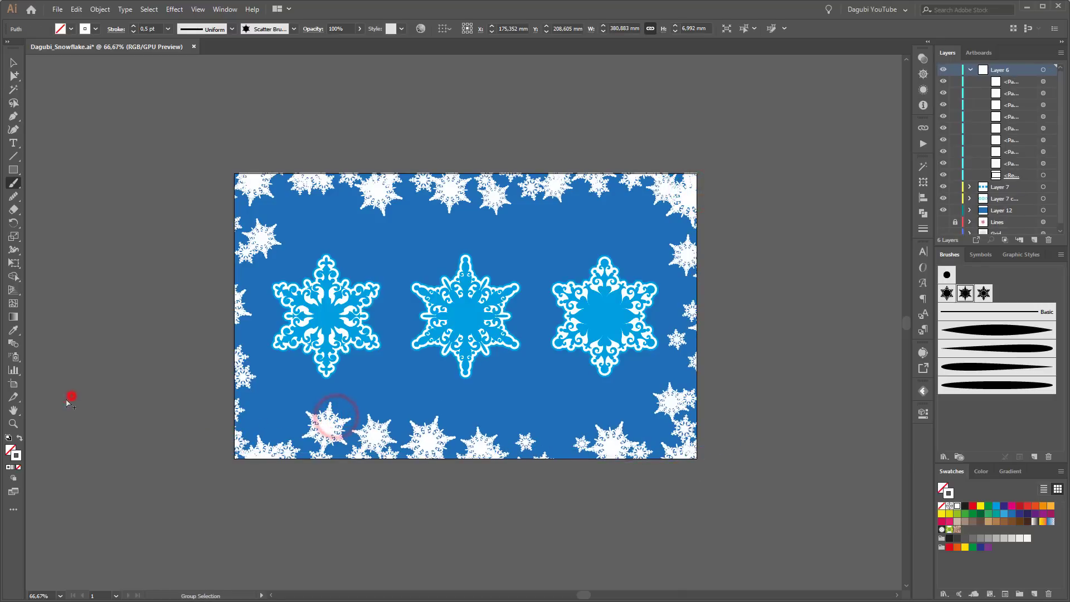
Paint white 0.75 pt strokes with the first snowflake brush along the artboard's upper, lower and left edges
left_click(947, 294)
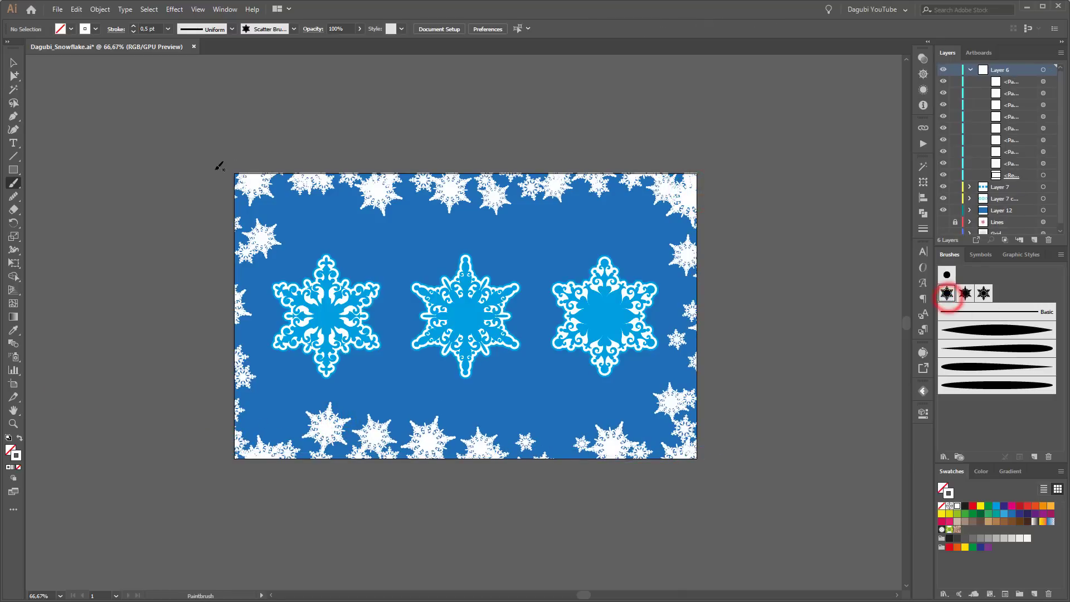
left_click_drag(213, 173, 797, 168)
left_click_drag(723, 444, 226, 453)
left_click_drag(238, 223, 235, 543)
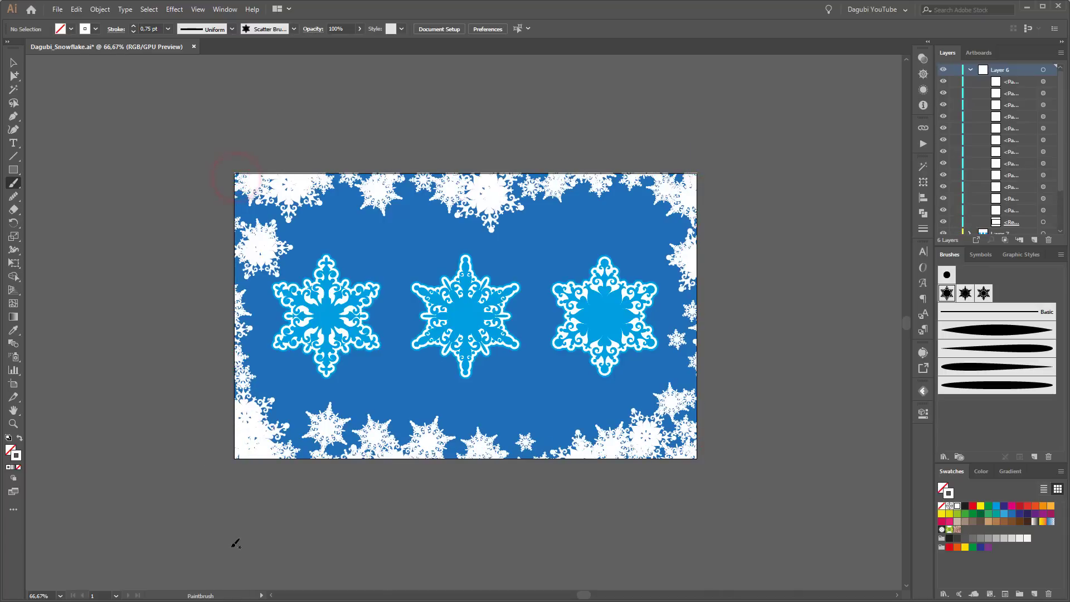
Paint light blue strokes at 40% opacity with the first snowflake brush around the artboard edges
left_click(1003, 513)
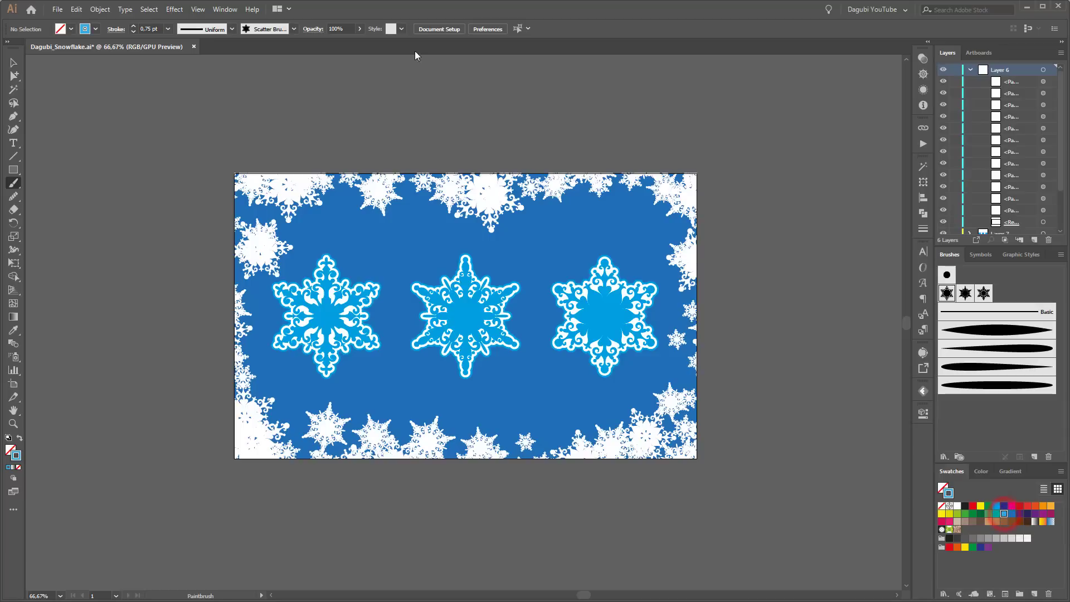
left_click(360, 29)
left_click_drag(357, 43, 349, 44)
left_click(577, 13)
left_click_drag(472, 195, 790, 184)
mouse_move(683, 167)
left_mouse_down()
mouse_move(686, 375)
mouse_move(717, 527)
mouse_move(745, 448)
mouse_move(310, 439)
mouse_move(145, 454)
left_mouse_up()
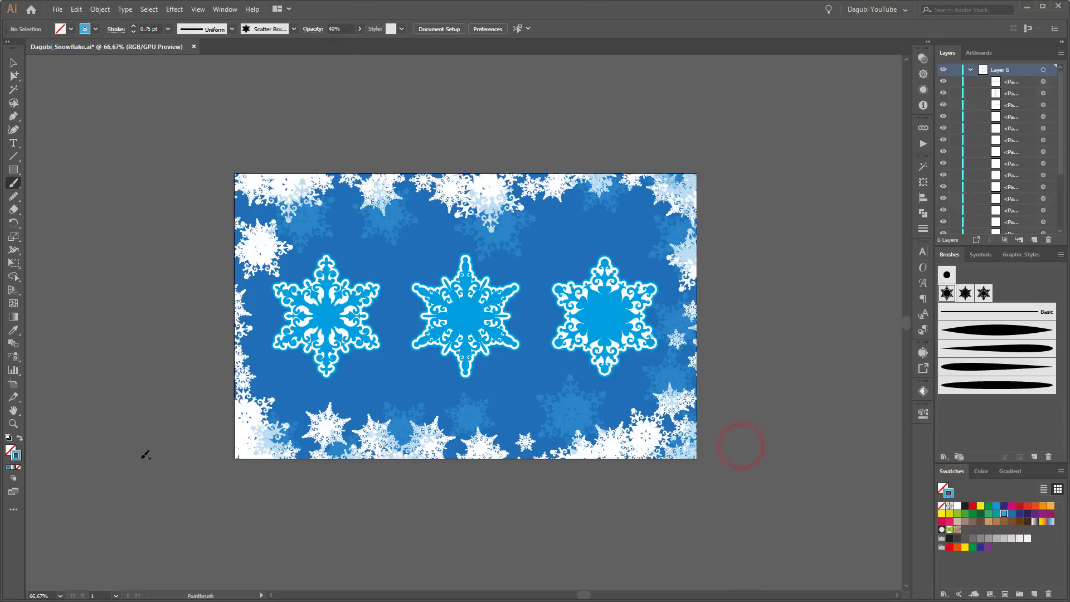
left_click_drag(234, 337, 225, 517)
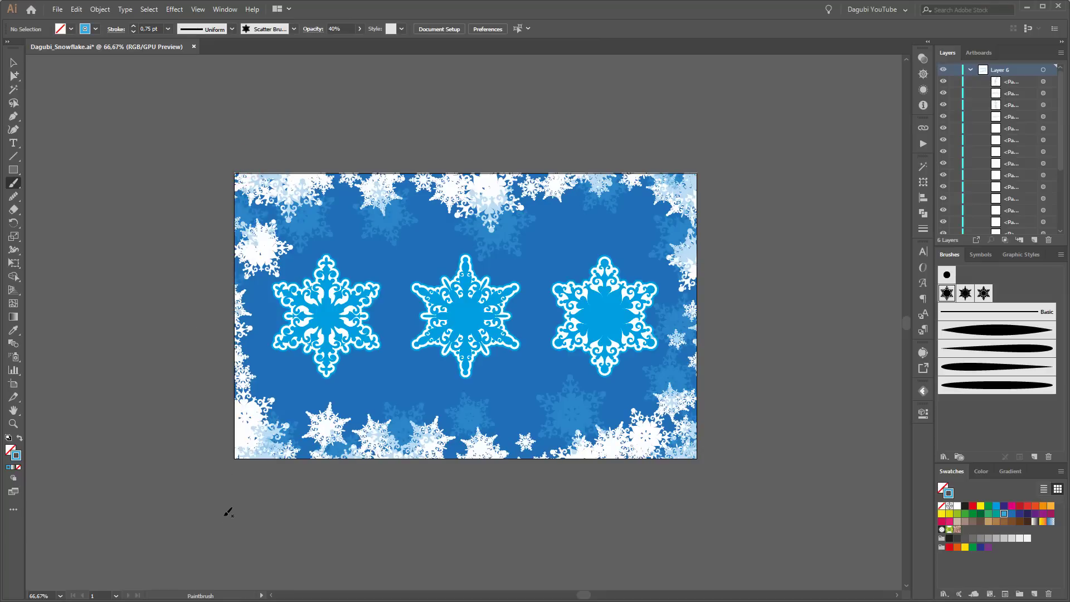
In Draw Behind mode, paint strokes in RGB 0, 101, 160 around the artboard edges behind the white snowflakes
left_click(981, 471)
mouse_move(1010, 513)
left_mouse_down()
mouse_move(998, 513)
mouse_move(1013, 529)
left_mouse_up()
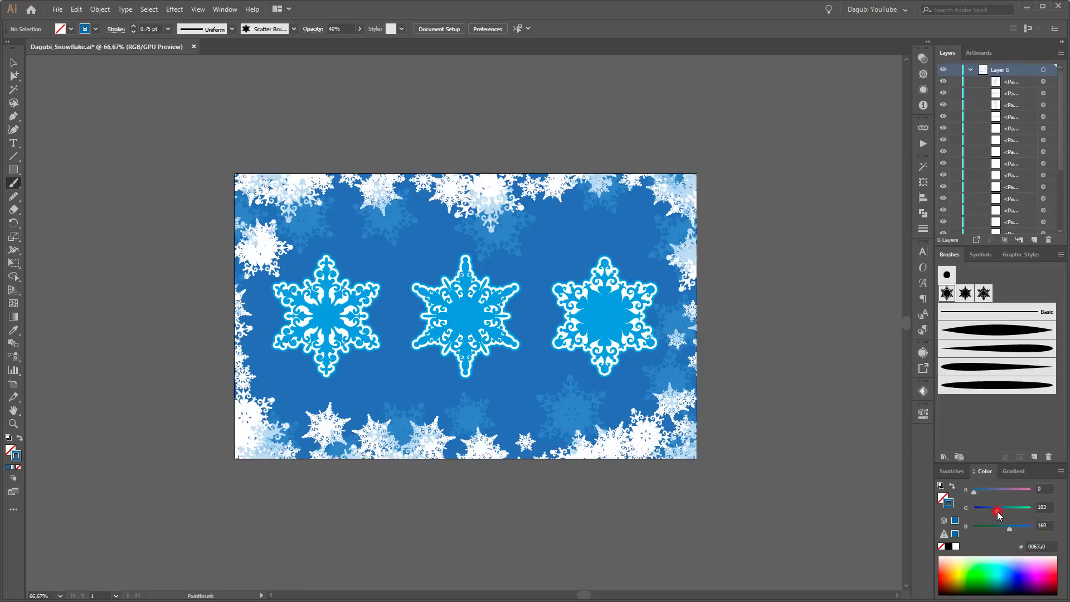
left_click(13, 477)
left_click(45, 490)
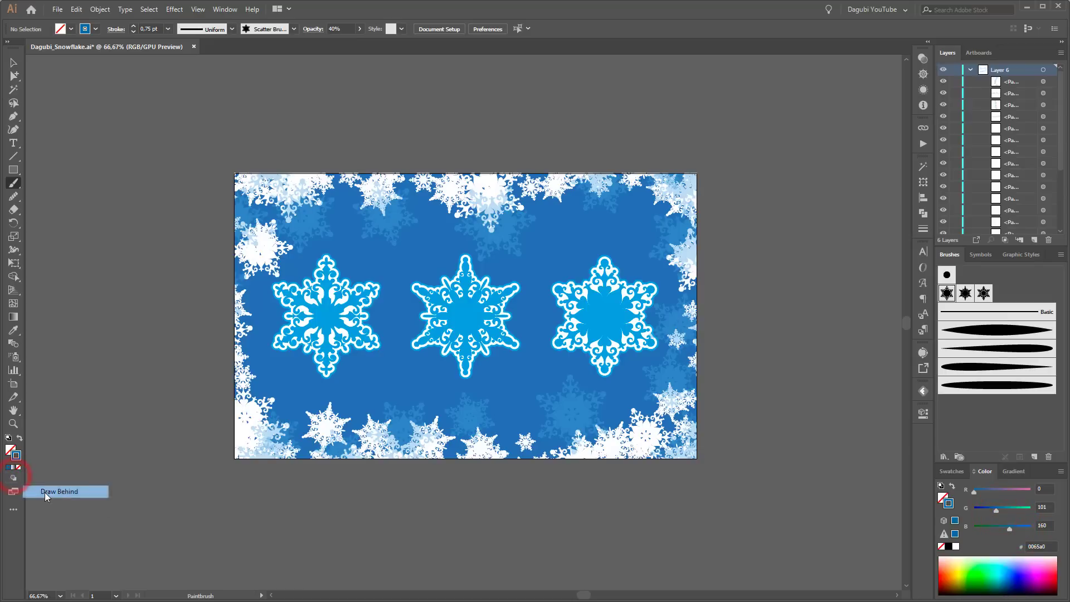
left_click_drag(213, 179, 737, 186)
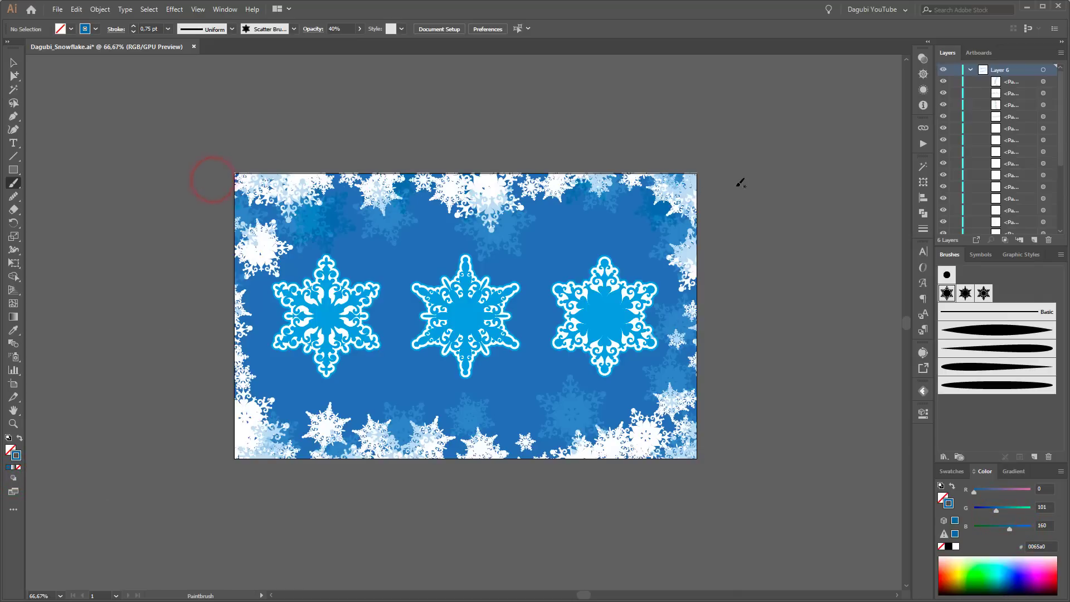
left_click_drag(583, 439, 209, 442)
left_click_drag(240, 171, 245, 427)
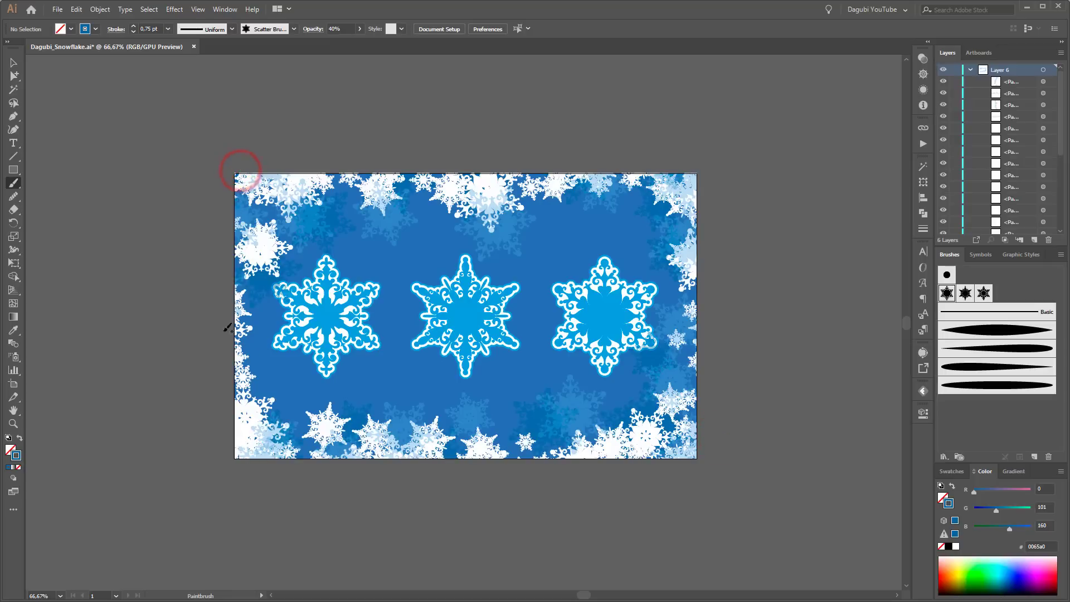
Paint strokes at 65% opacity with the second snowflake brush along the artboard's upper and lower edges
left_click(360, 28)
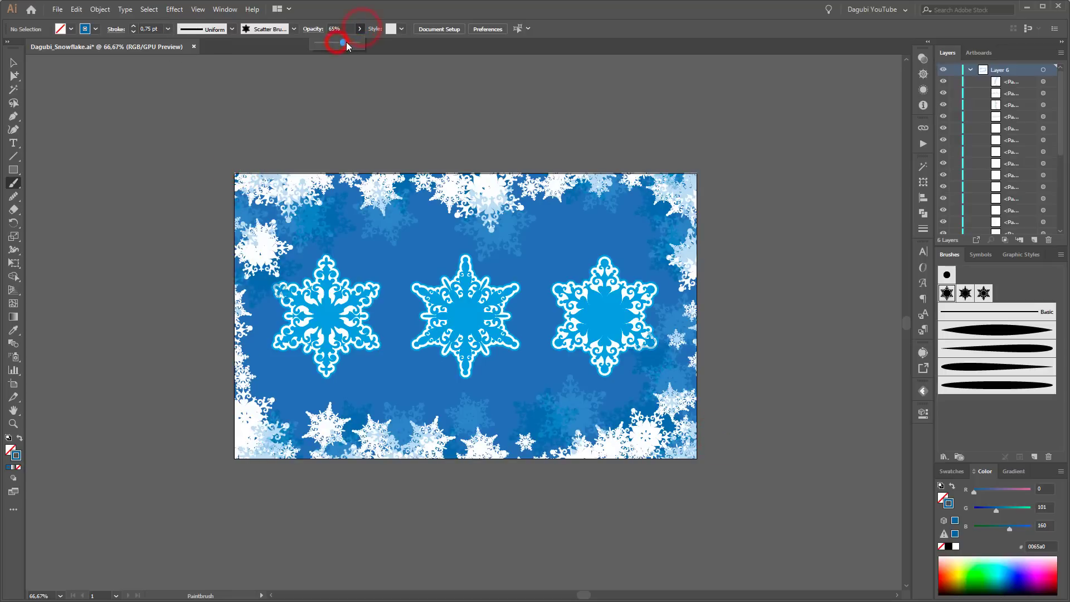
left_click(965, 293)
left_click_drag(712, 182, 138, 198)
mouse_move(194, 440)
left_mouse_down()
mouse_move(662, 437)
mouse_move(685, 470)
left_mouse_up()
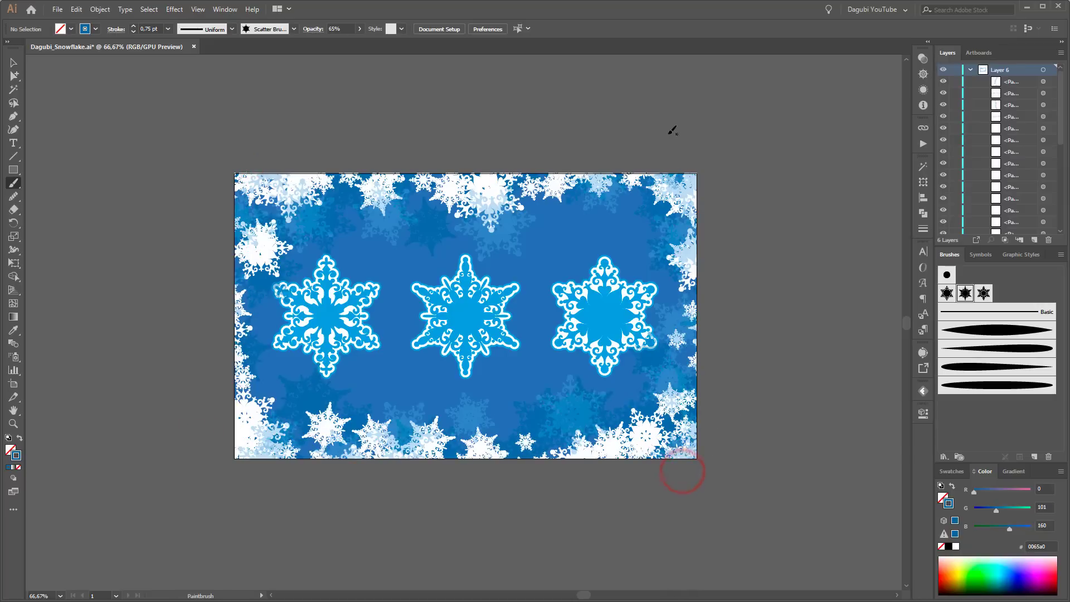
Paint strokes at 100% opacity with the first snowflake brush along the artboard's upper, right and left edges
left_click(947, 294)
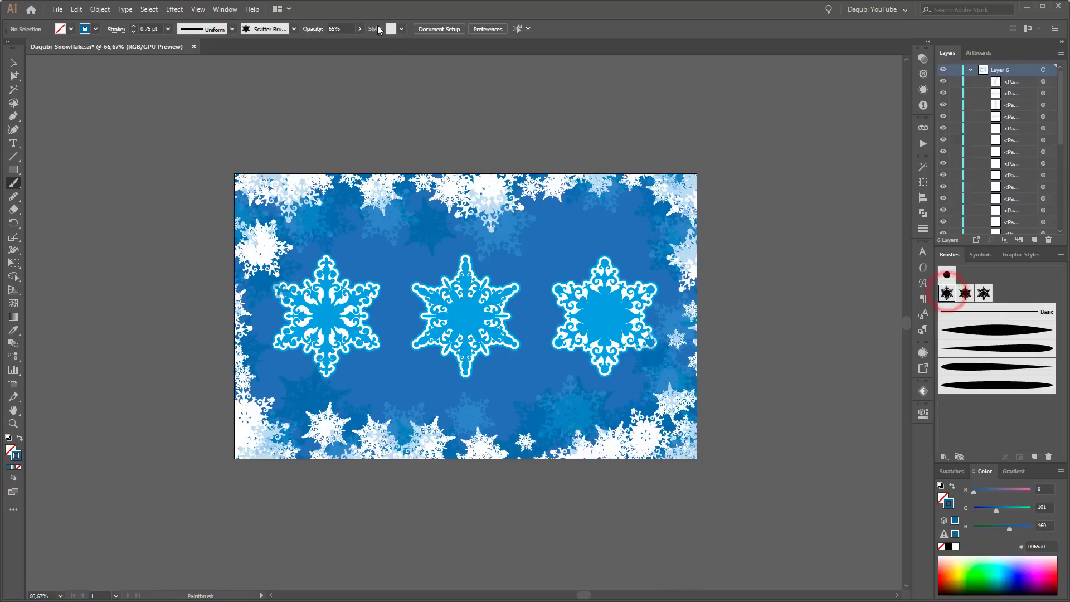
left_click(360, 29)
left_click_drag(346, 44, 363, 45)
left_click_drag(403, 191, 765, 191)
mouse_move(687, 380)
left_mouse_down()
mouse_move(678, 502)
mouse_move(743, 434)
left_mouse_up()
left_click_drag(251, 454, 252, 221)
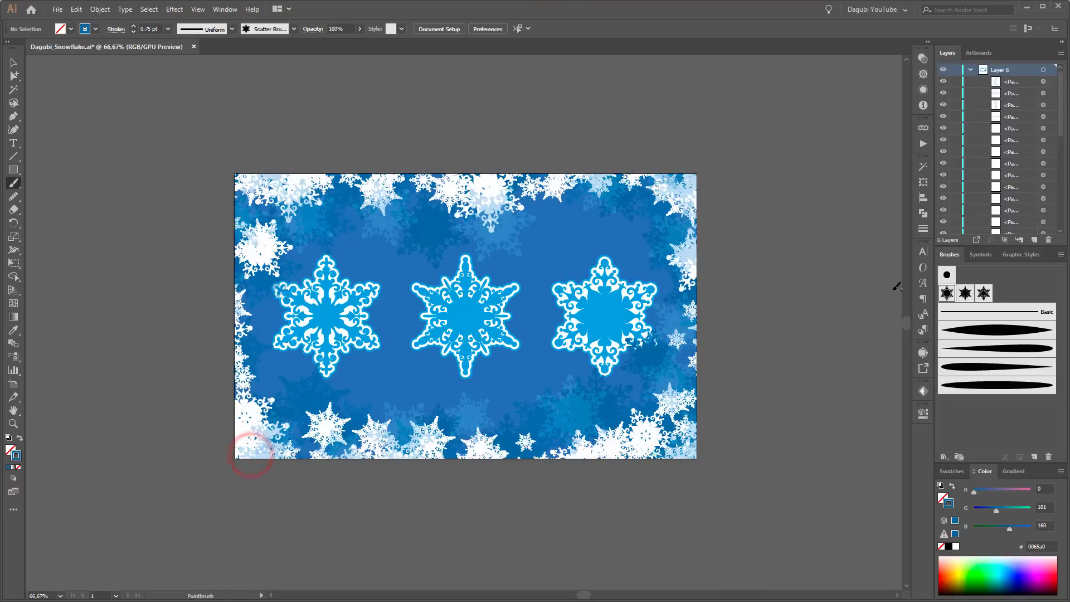
Set the stroke colour to RGB 0, 51, 90, paint a trial stroke below the middle snowflake and undo it
mouse_move(996, 511)
left_mouse_down()
mouse_move(985, 510)
mouse_move(992, 530)
left_mouse_up()
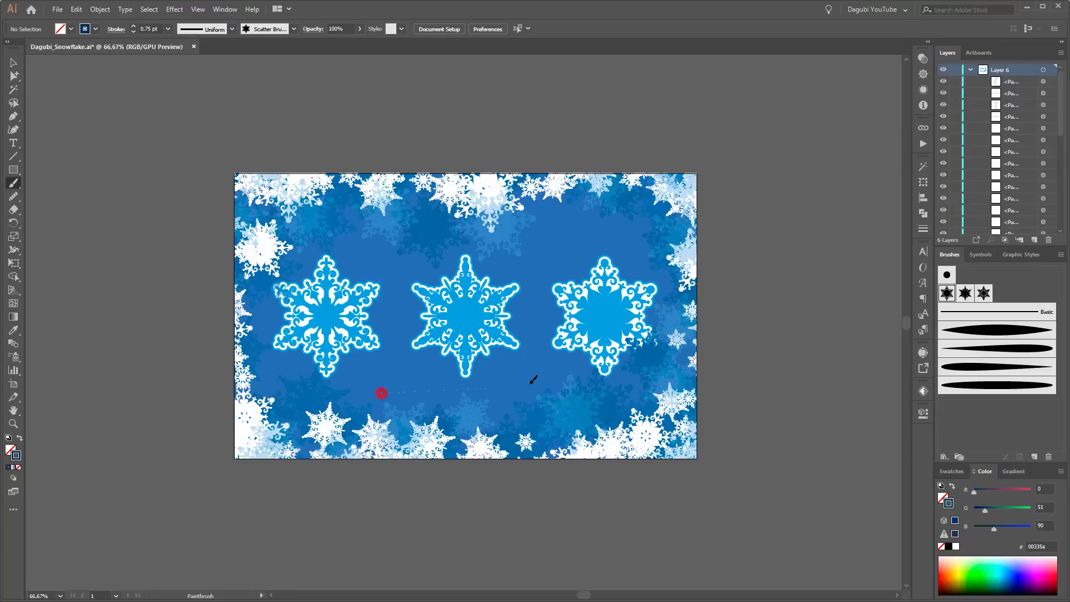
left_click_drag(512, 385, 516, 383)
left_click(74, 7)
left_click(86, 19)
Paint dark navy 1 pt strokes at 31% opacity with the first snowflake brush along all four artboard edges
left_click(359, 28)
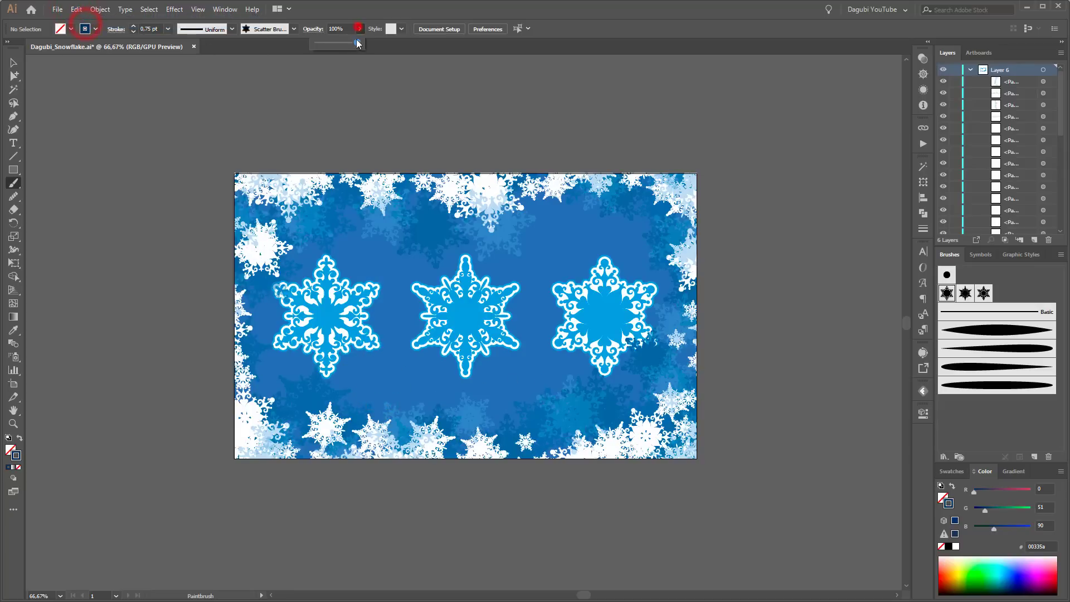
left_click(134, 29)
left_click(947, 293)
left_click_drag(178, 172, 806, 178)
left_click_drag(691, 341, 686, 506)
mouse_move(750, 442)
left_mouse_down()
mouse_move(342, 441)
mouse_move(189, 454)
left_mouse_up()
mouse_move(240, 146)
left_mouse_down()
mouse_move(238, 425)
mouse_move(291, 524)
left_mouse_up()
With the second snowflake brush chosen, move Layer 6 below Layer 7 copy and lock Layer 7 and Layer 7 copy
left_click(970, 70)
left_click(1011, 70)
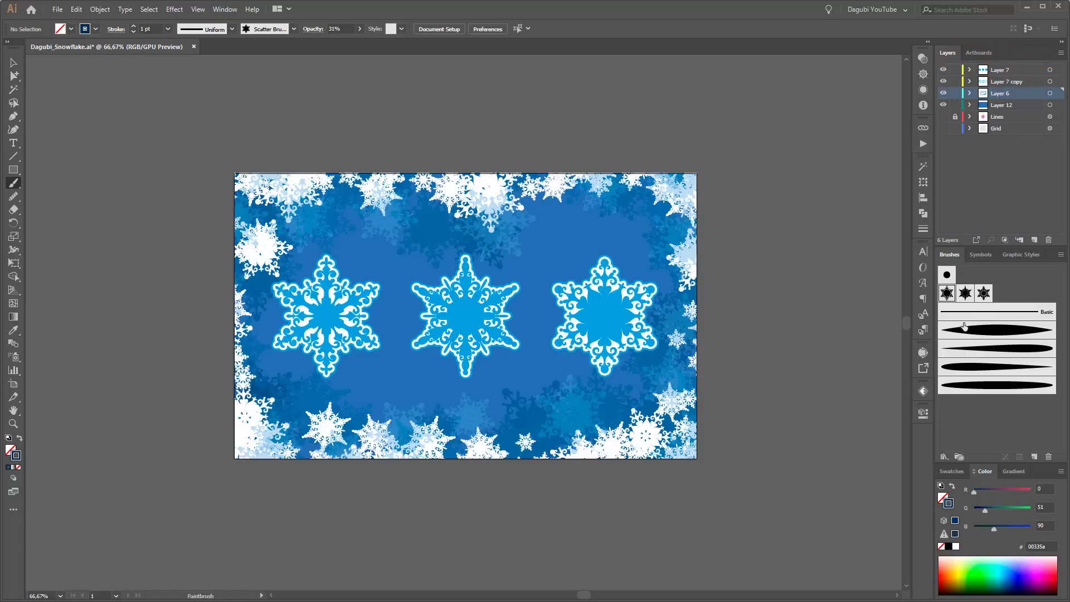
left_click(966, 293)
left_click_drag(954, 70, 955, 82)
Paint more dark navy strokes around the artboard edges with the second snowflake brush
left_click(719, 191)
mouse_move(670, 169)
left_mouse_down()
mouse_move(672, 468)
mouse_move(697, 449)
mouse_move(193, 446)
left_mouse_up()
left_click(244, 155)
Paint dark navy strokes with the third snowflake brush along the artboard's upper, lower and left edges
left_click(984, 293)
left_click_drag(227, 198, 760, 209)
left_click_drag(714, 432, 150, 433)
left_click_drag(246, 459, 263, 42)
Fill the Layer 12 background rectangle with a linear blue-to-black gradient and leave it without a stroke
left_click(1010, 105)
left_click(1050, 105)
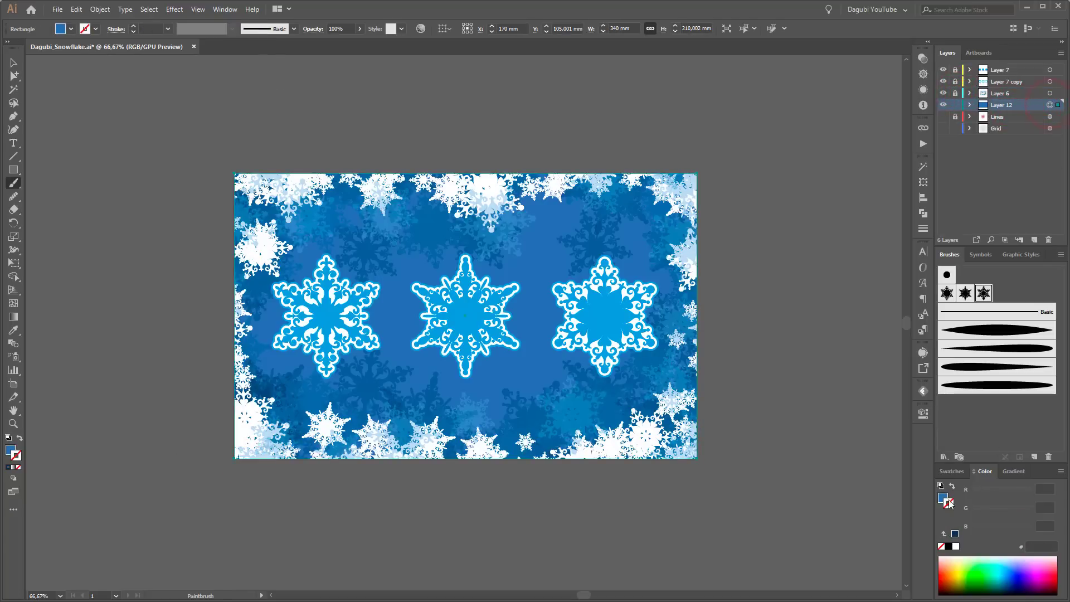
left_click(1012, 471)
left_click(943, 507)
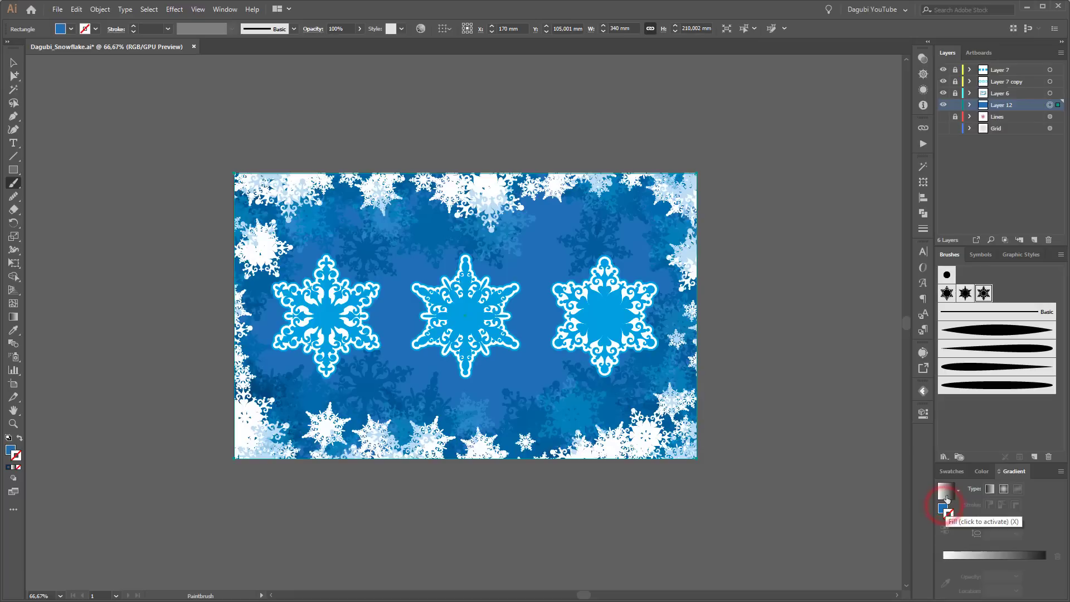
left_click(947, 556)
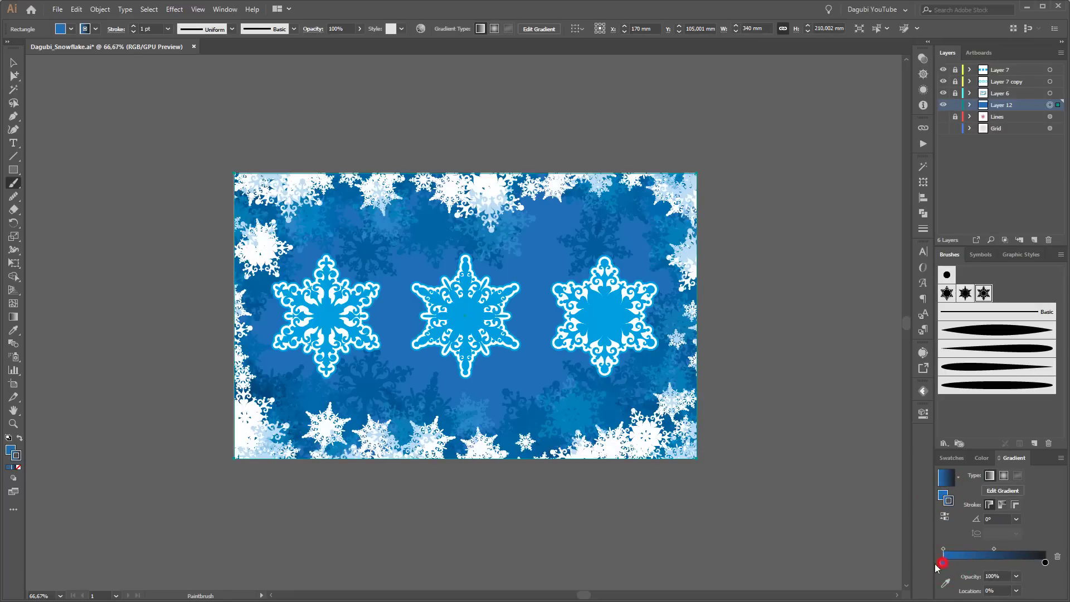
left_click(947, 477)
left_click(953, 458)
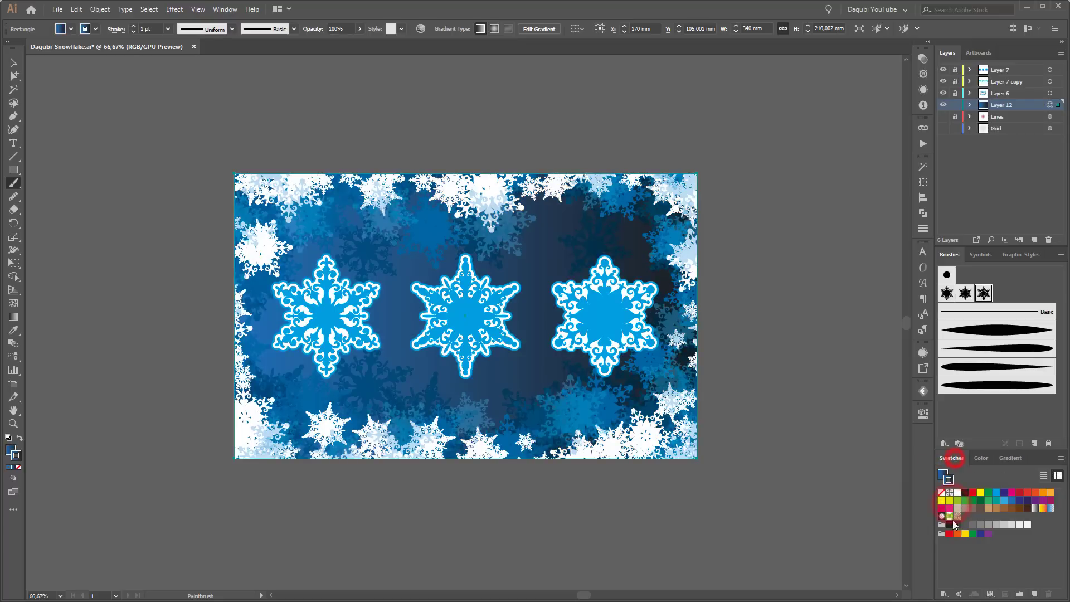
left_click(941, 493)
Recolour the background gradient's black end stop in RGB mode to a dark navy with R 0 and G 38
left_click(1006, 458)
double_click(1045, 562)
left_click(1046, 431)
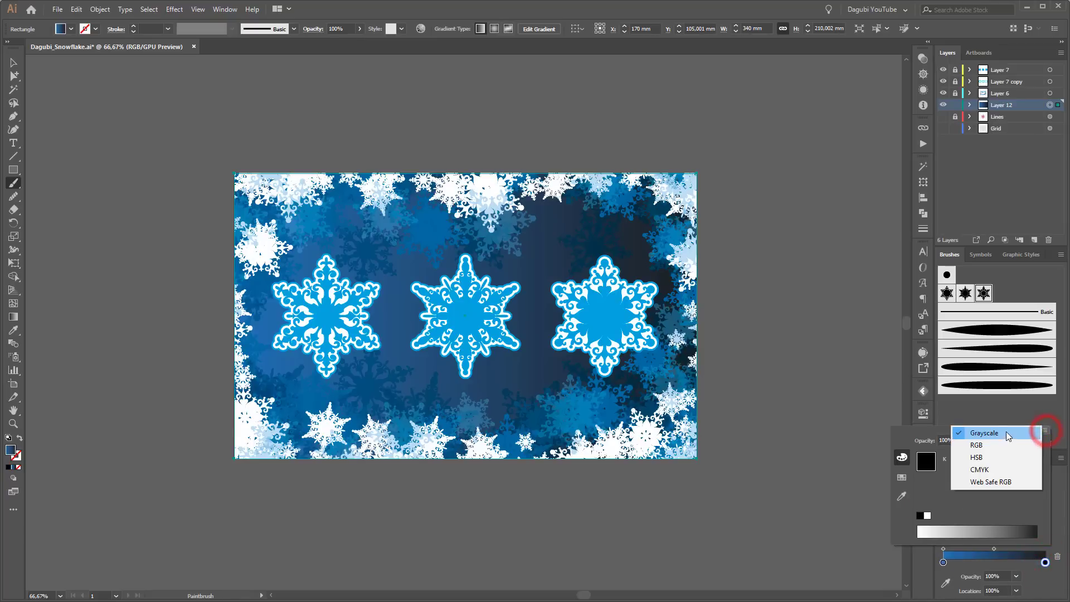
left_click(998, 445)
left_click(958, 497)
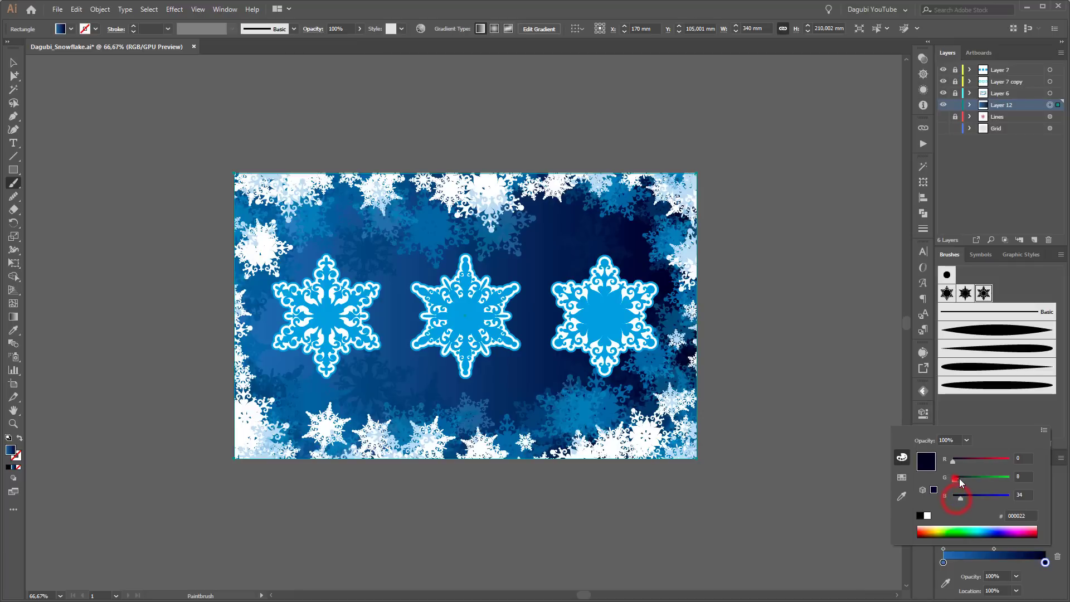
left_click_drag(955, 478, 961, 478)
left_click(971, 496)
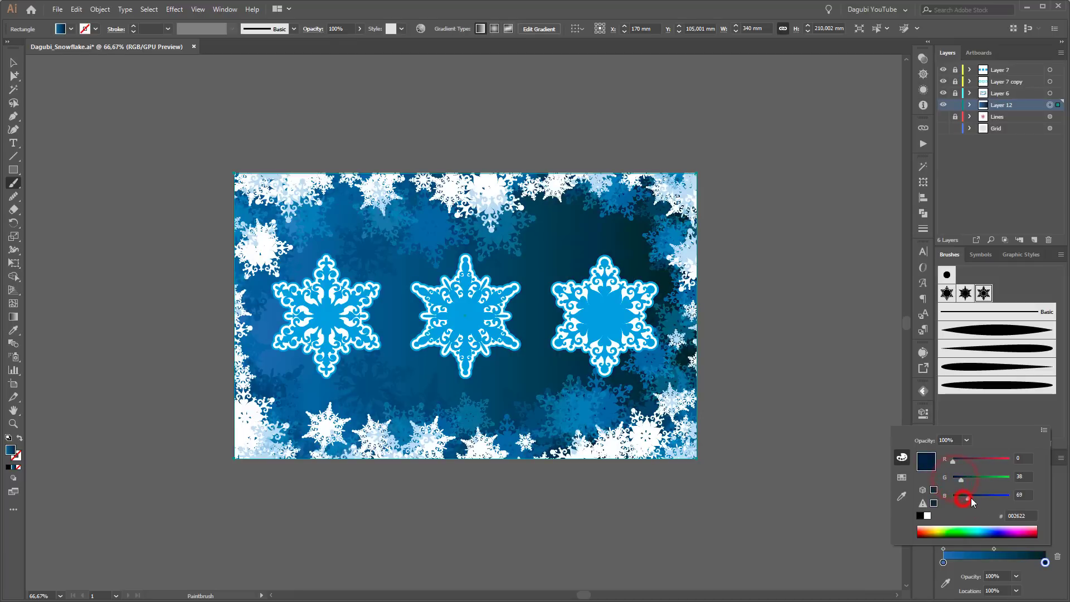
left_click(872, 384)
left_click(1016, 461)
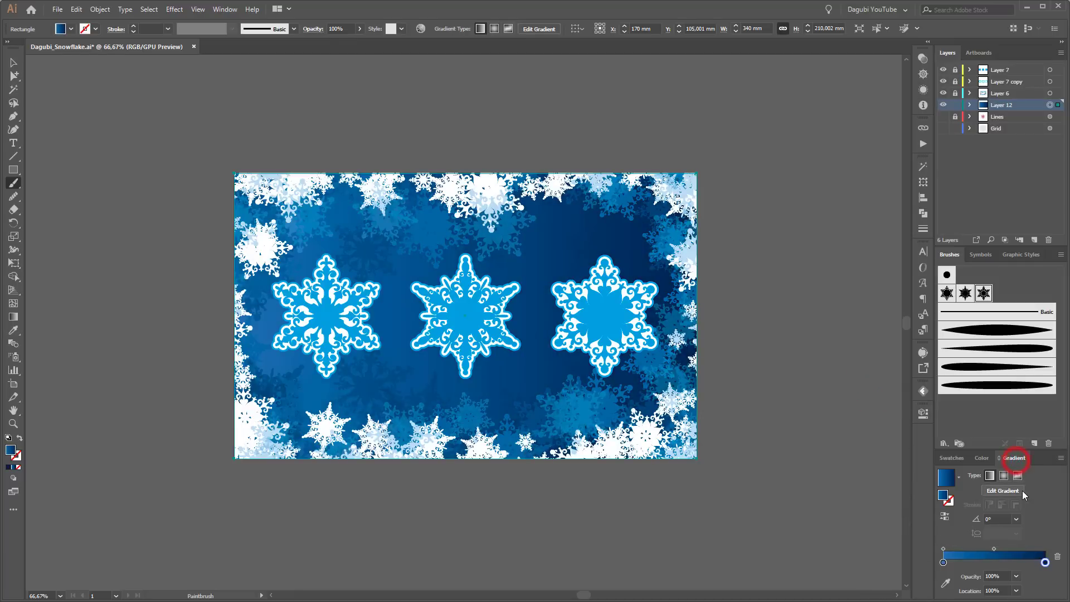